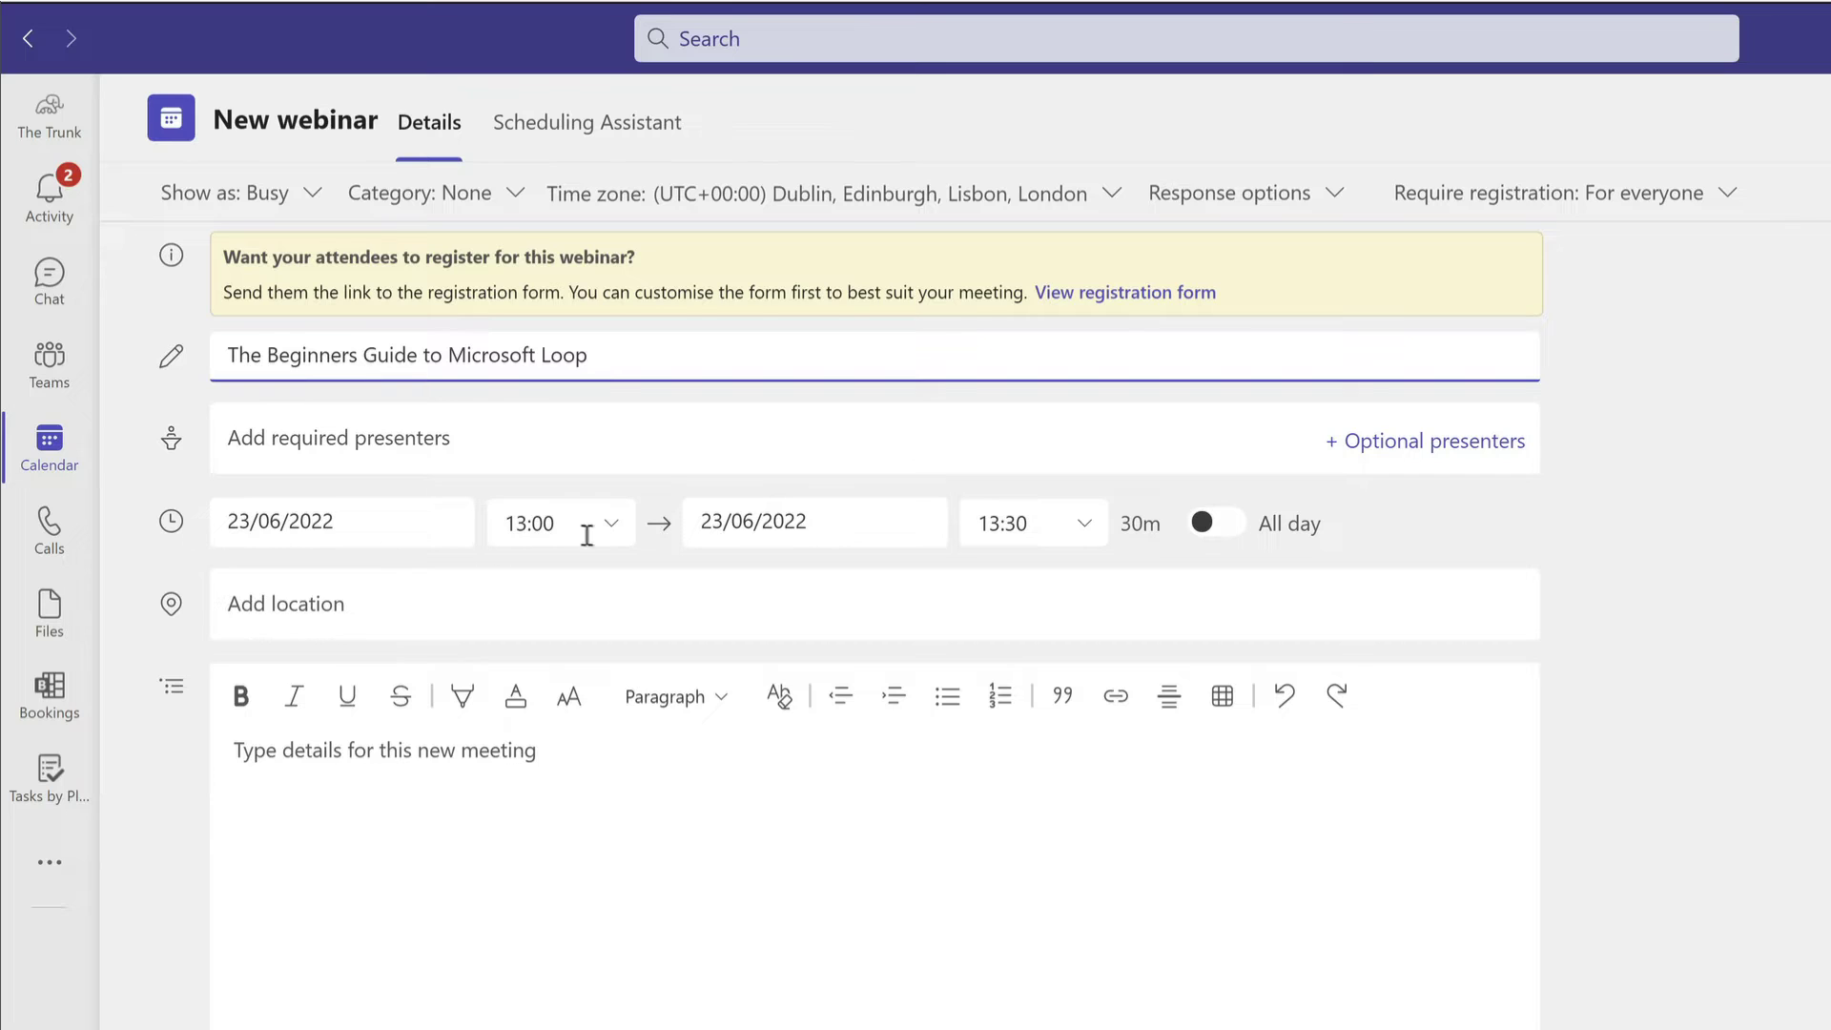
# Reschedule the webinar to start at 13:30 and end at 14:30 (1 hour).
pyautogui.click(615, 527)
pyautogui.click(597, 832)
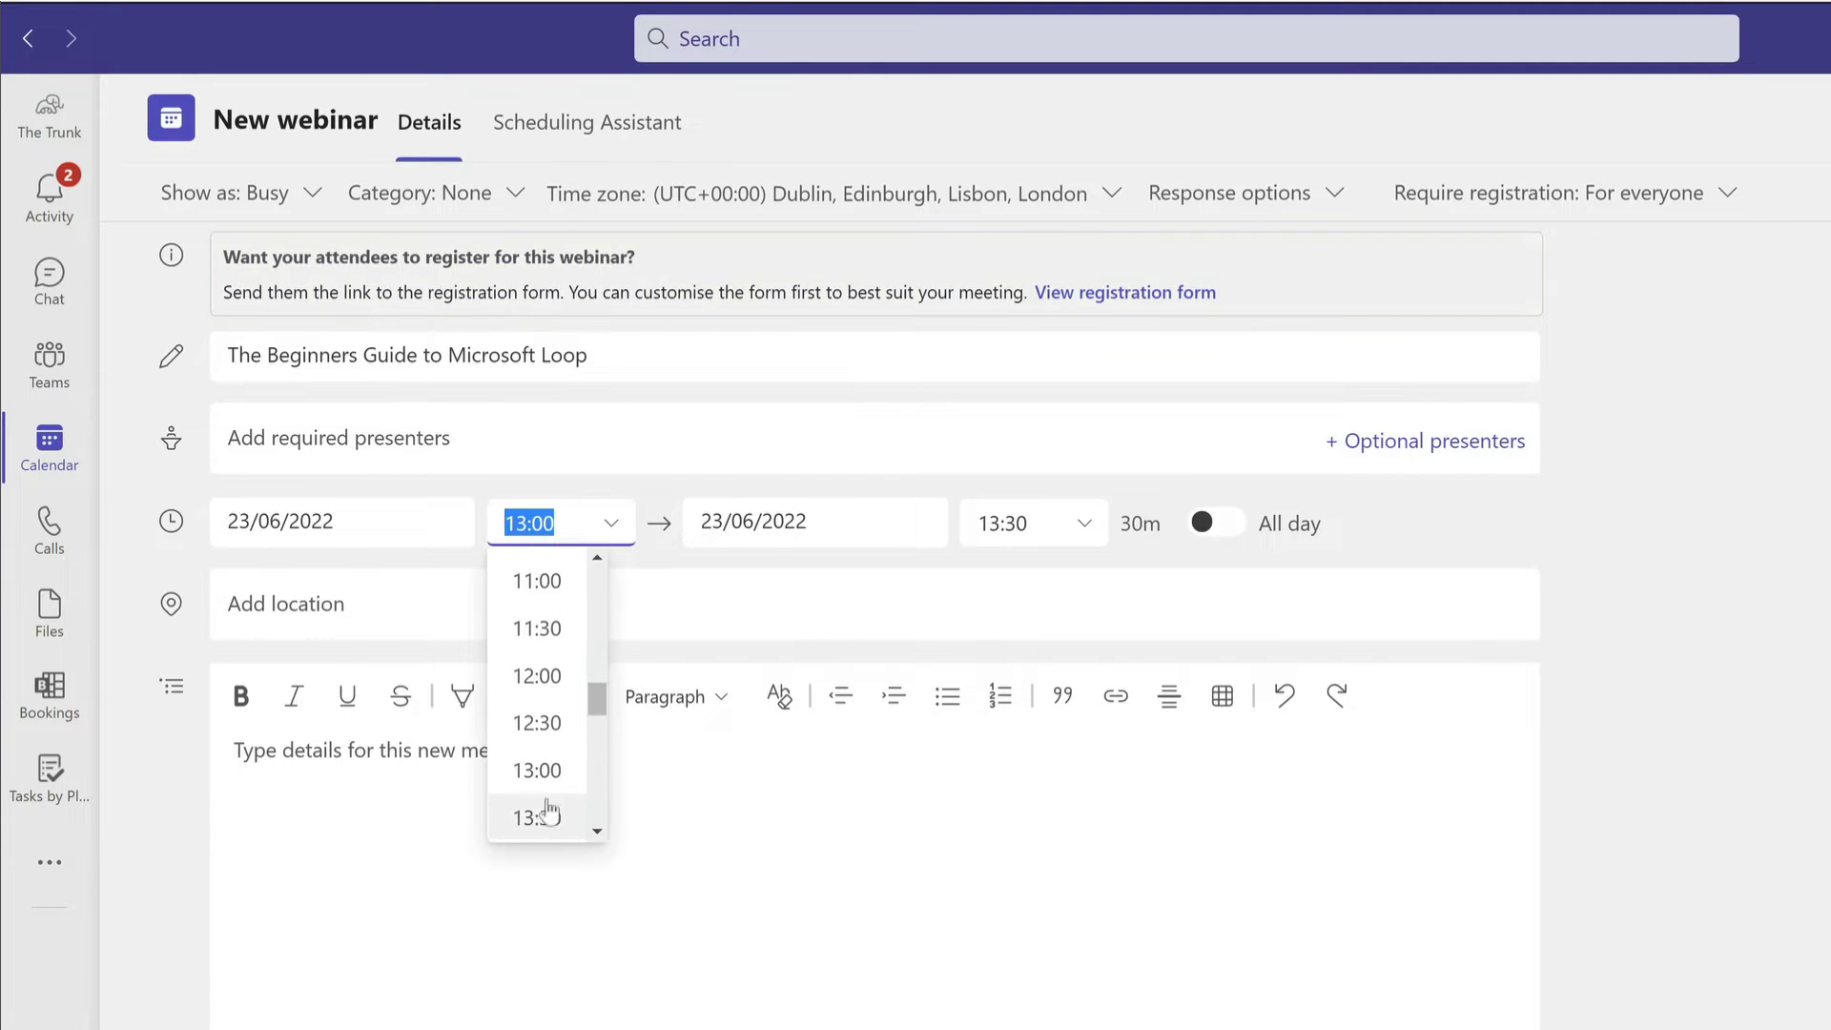
pyautogui.click(563, 815)
pyautogui.click(1030, 523)
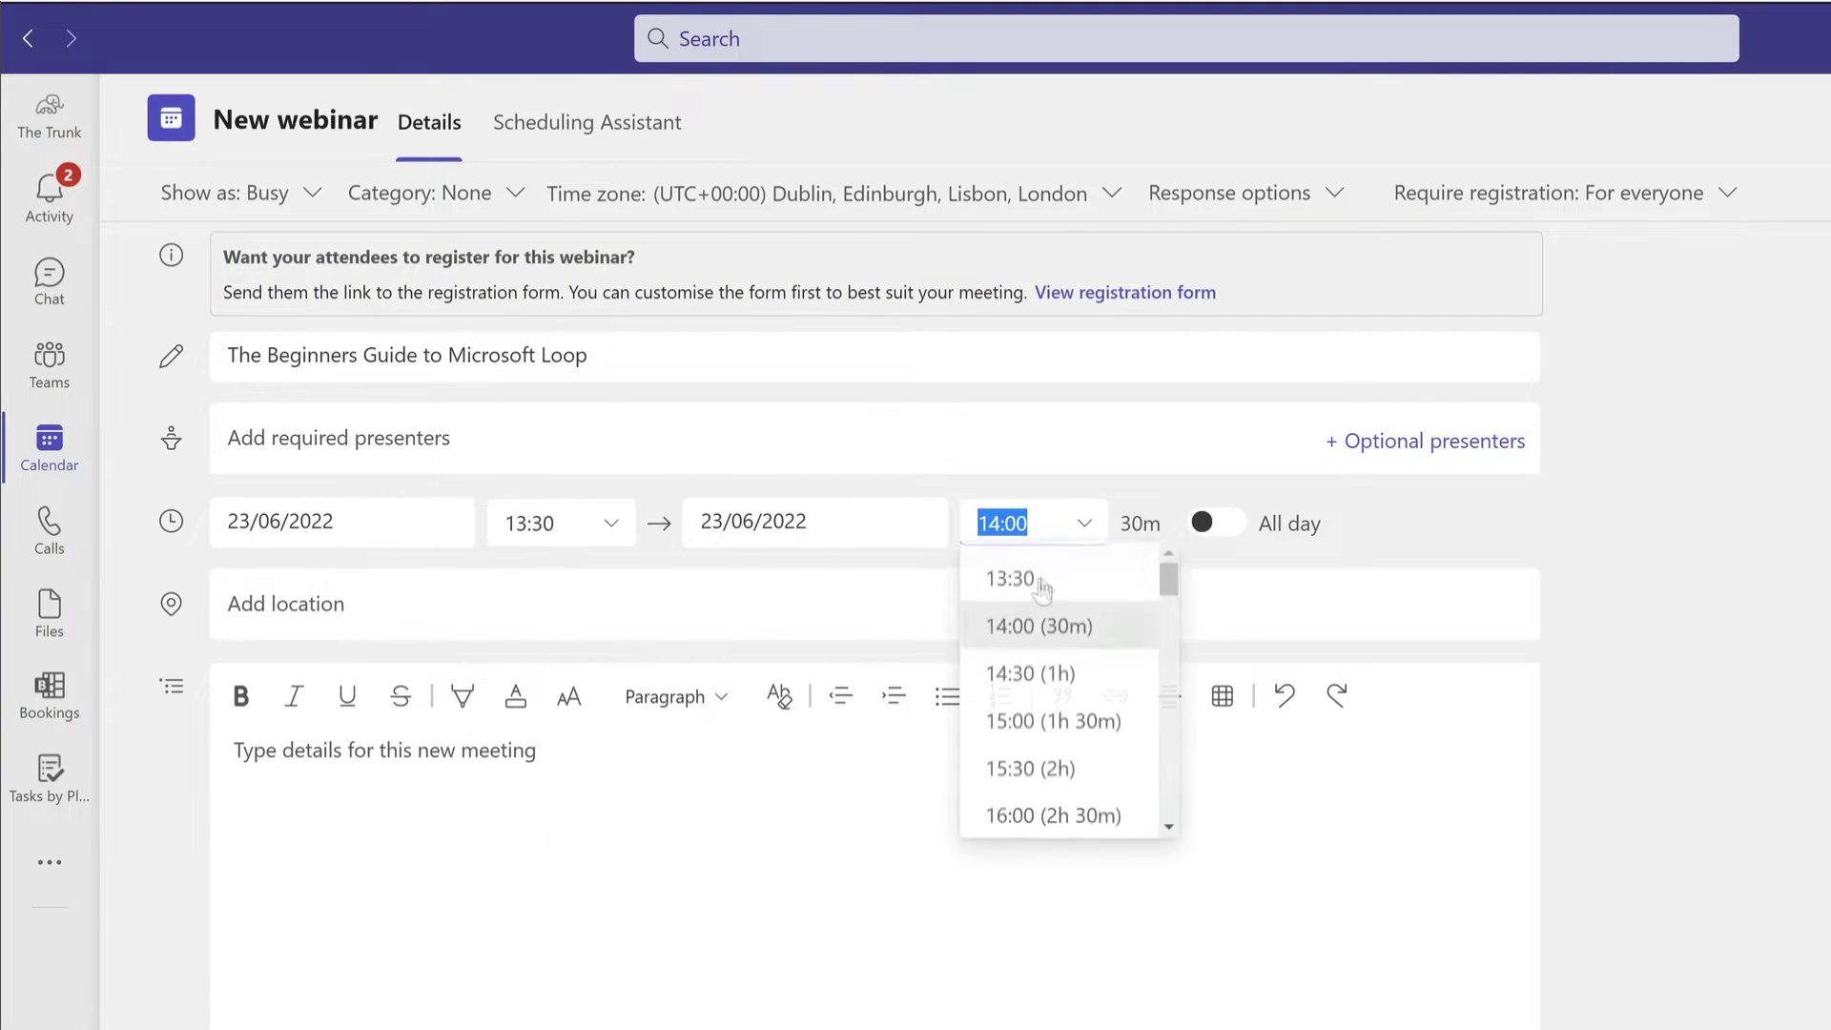
pyautogui.click(1014, 677)
# Search for the colleague by name and add them as a required presenter.
pyautogui.click(450, 439)
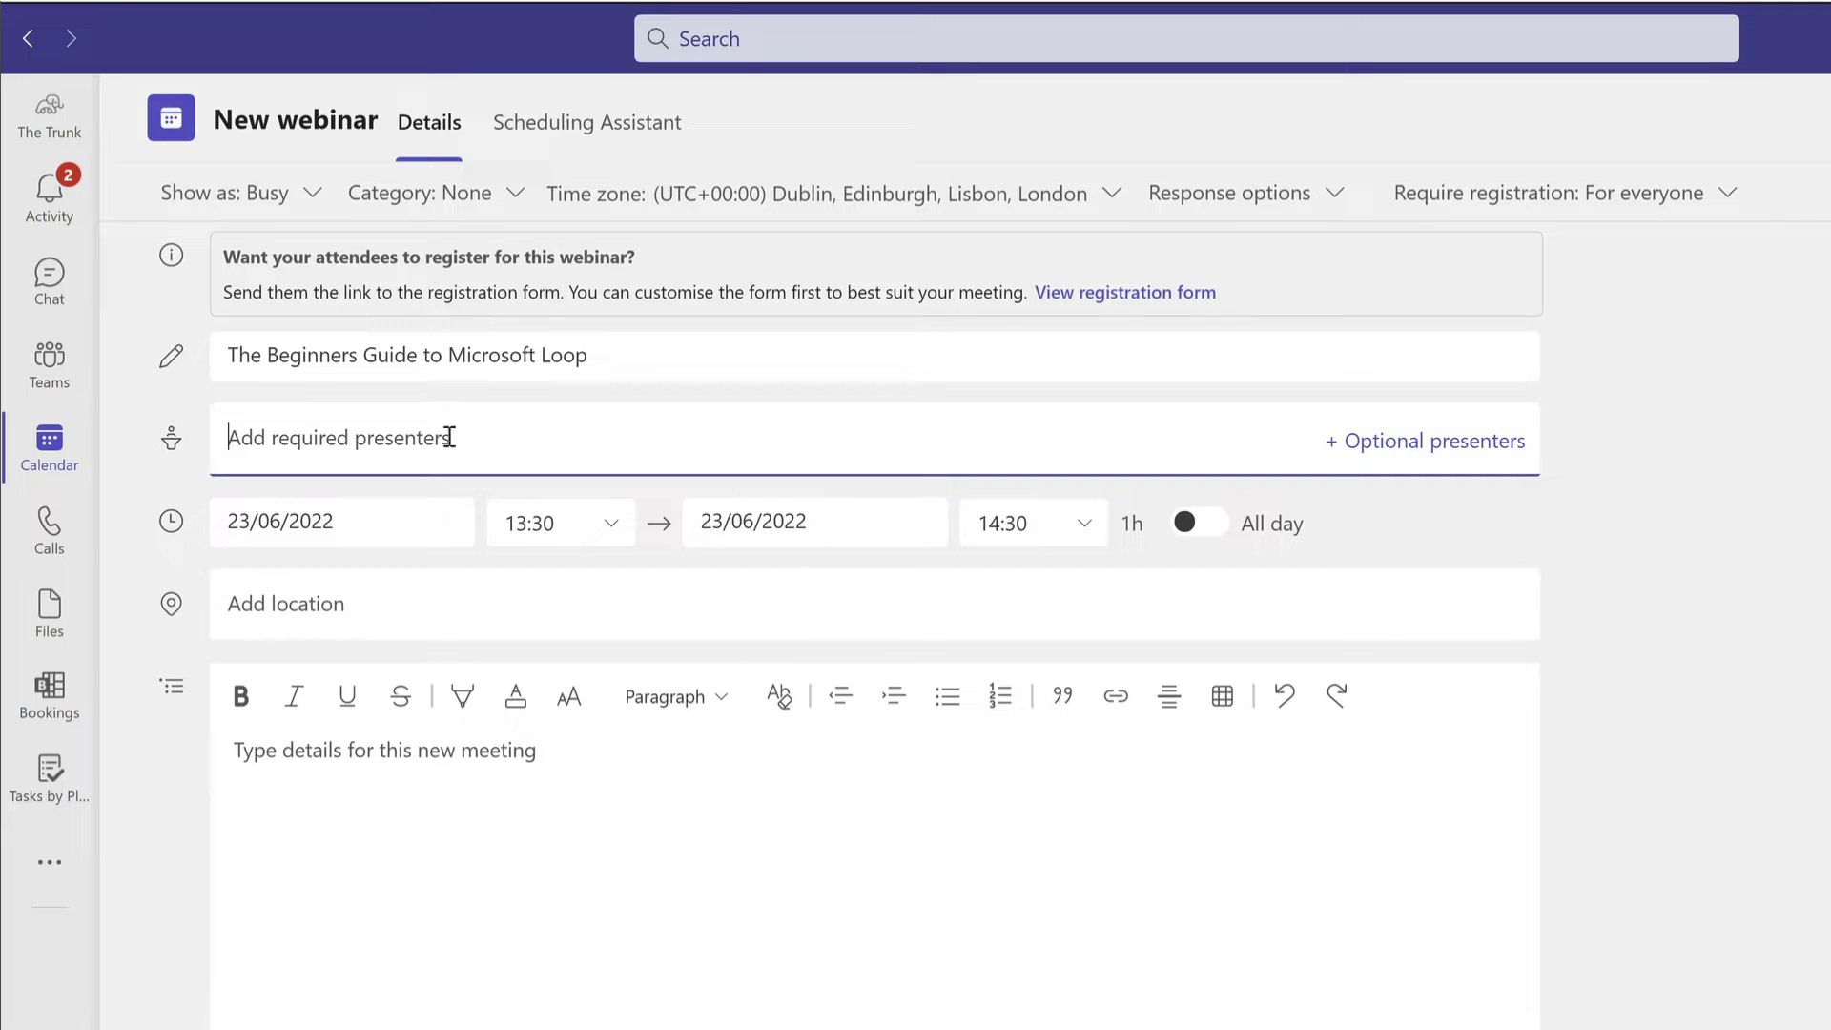
pyautogui.write('polly')
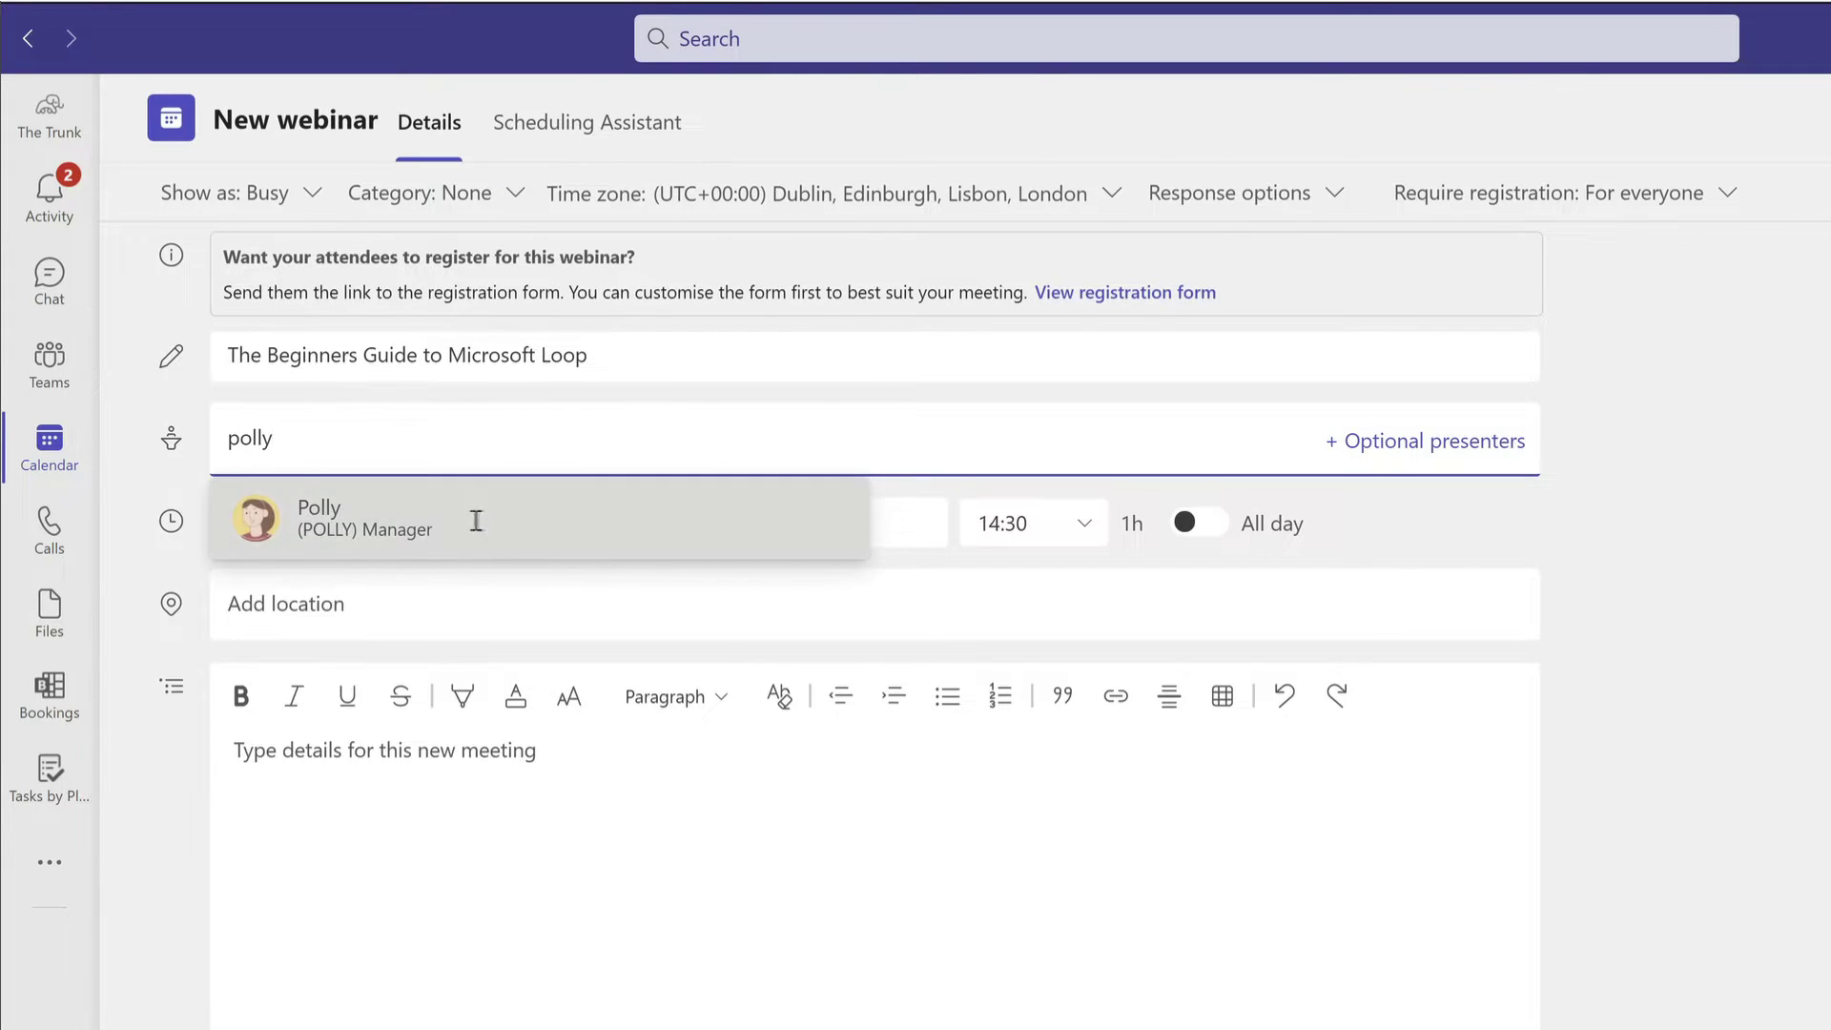
pyautogui.click(474, 519)
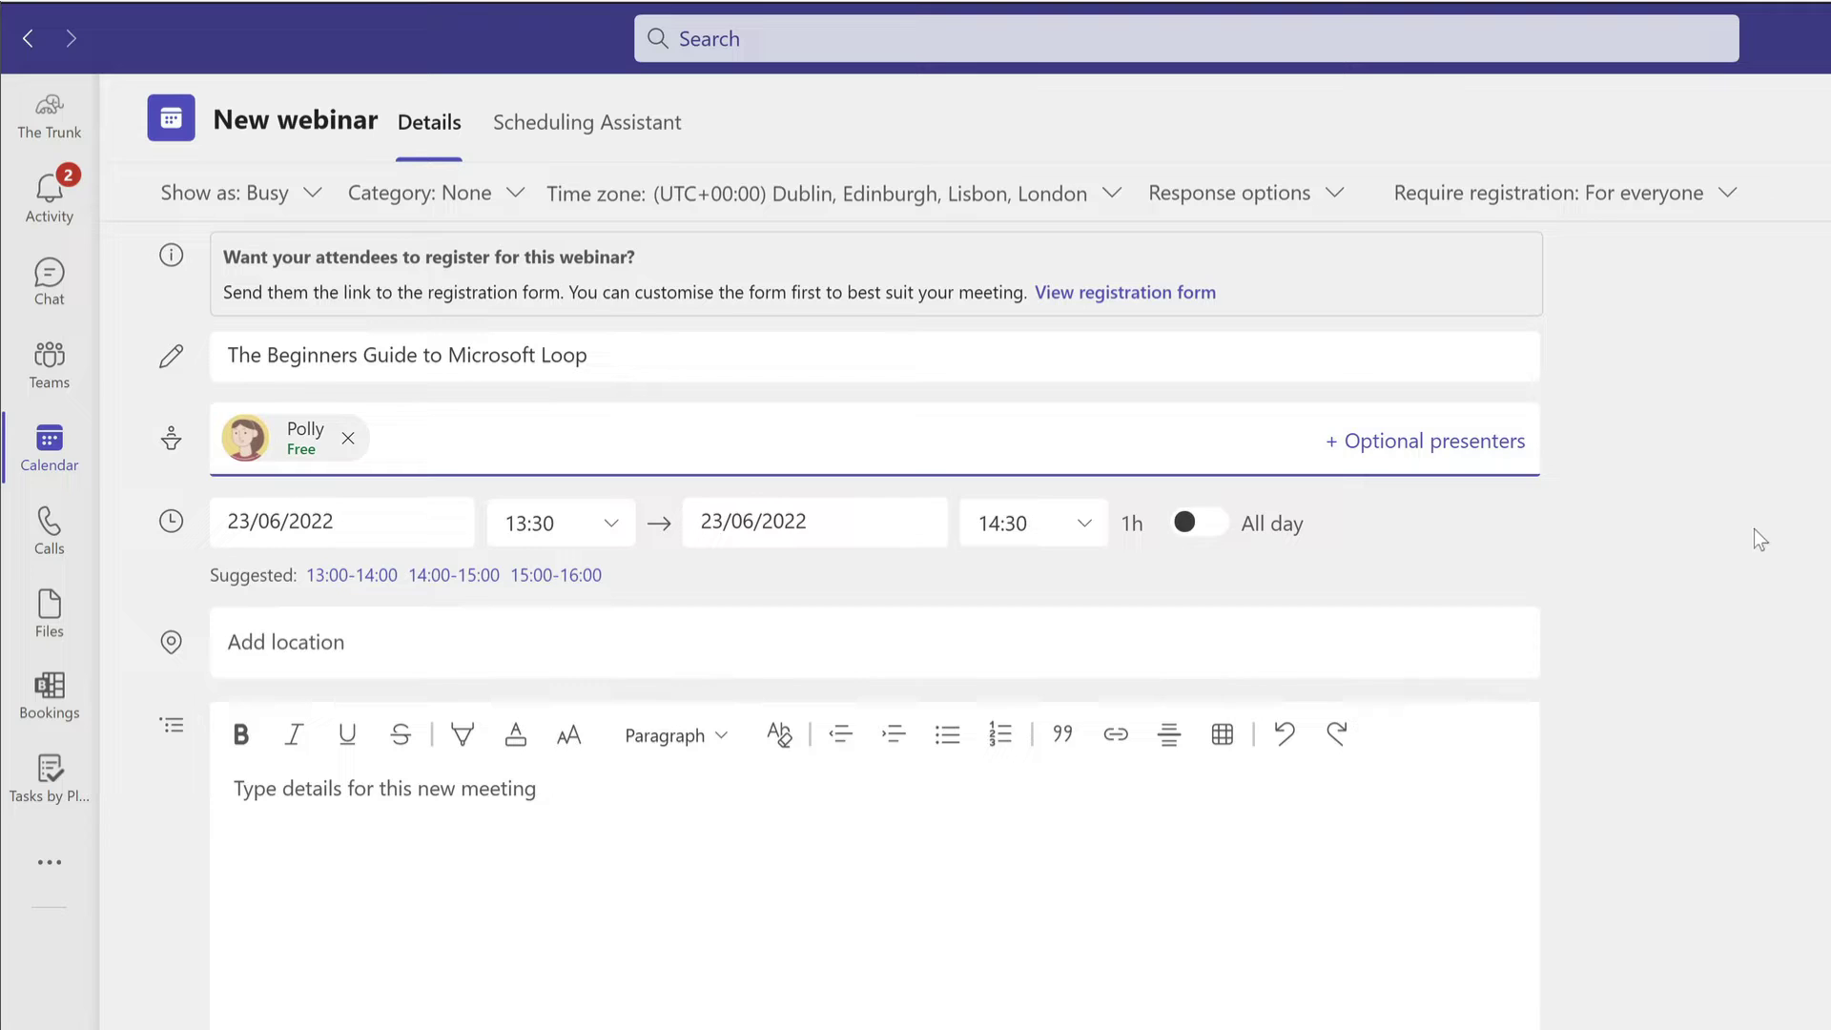
# Leave registration open to everyone and open the registration form window.
pyautogui.click(1727, 195)
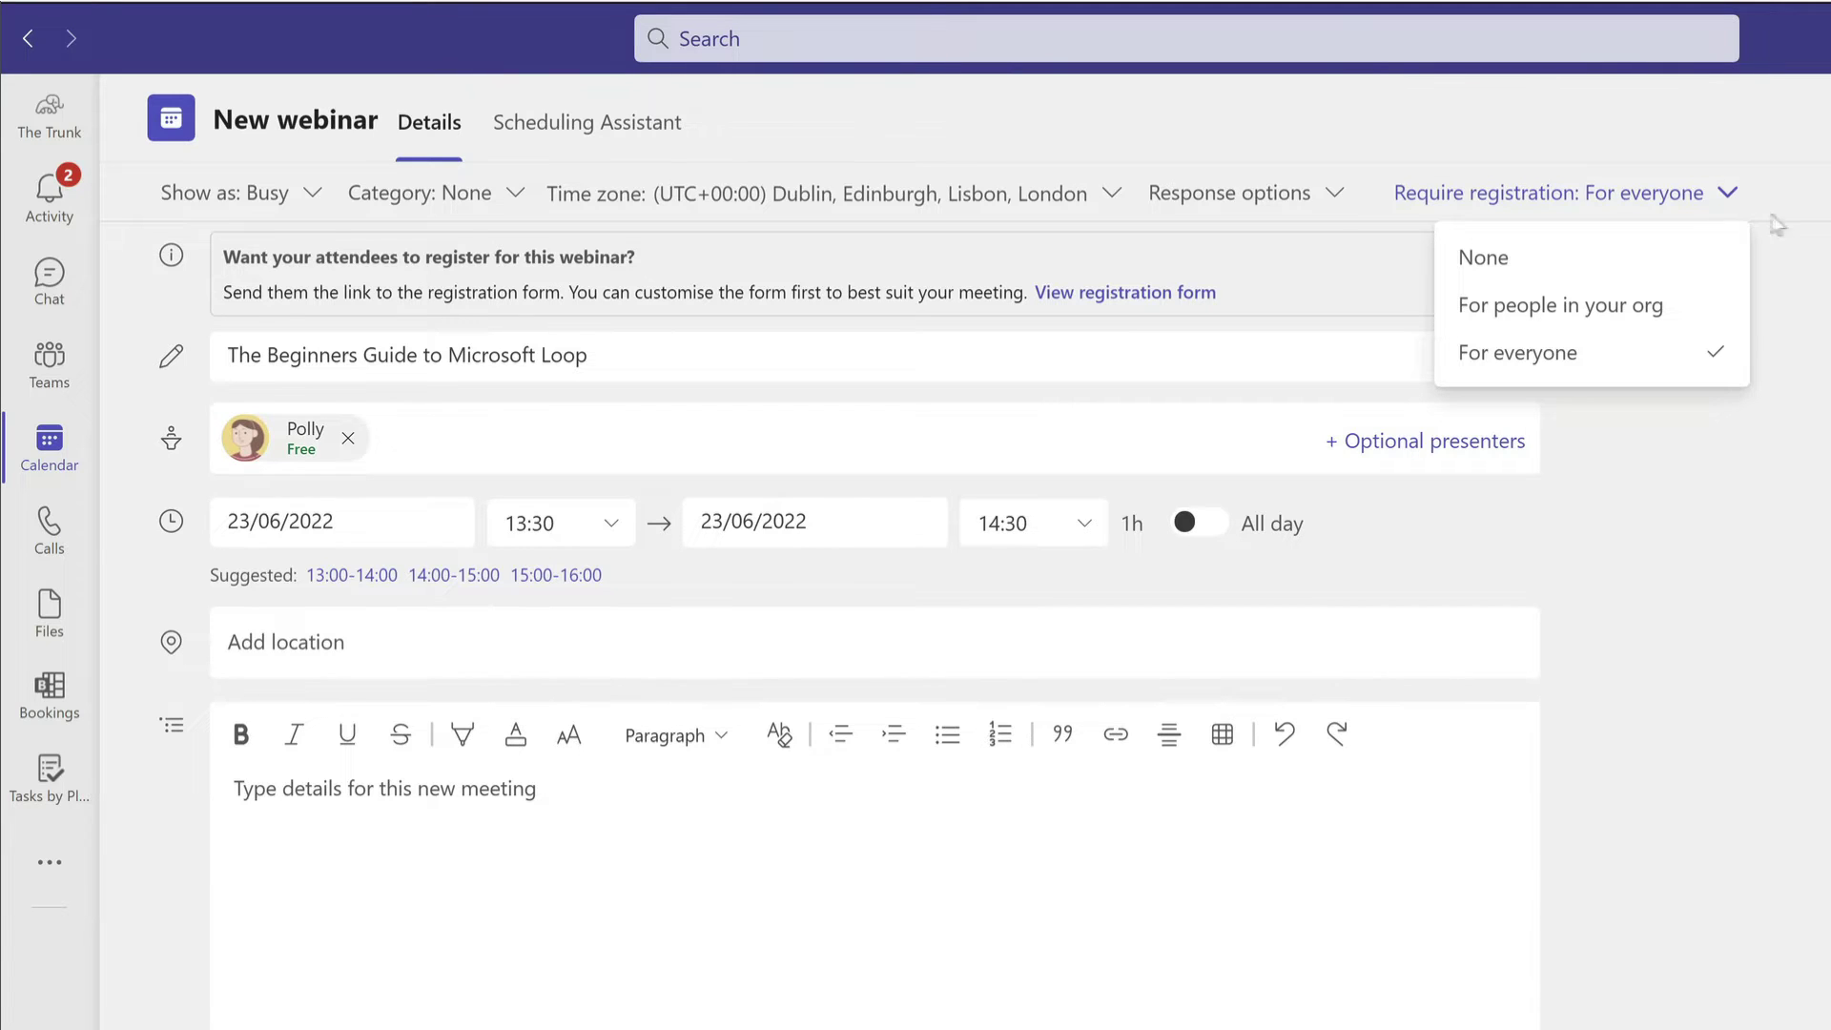
pyautogui.click(1717, 345)
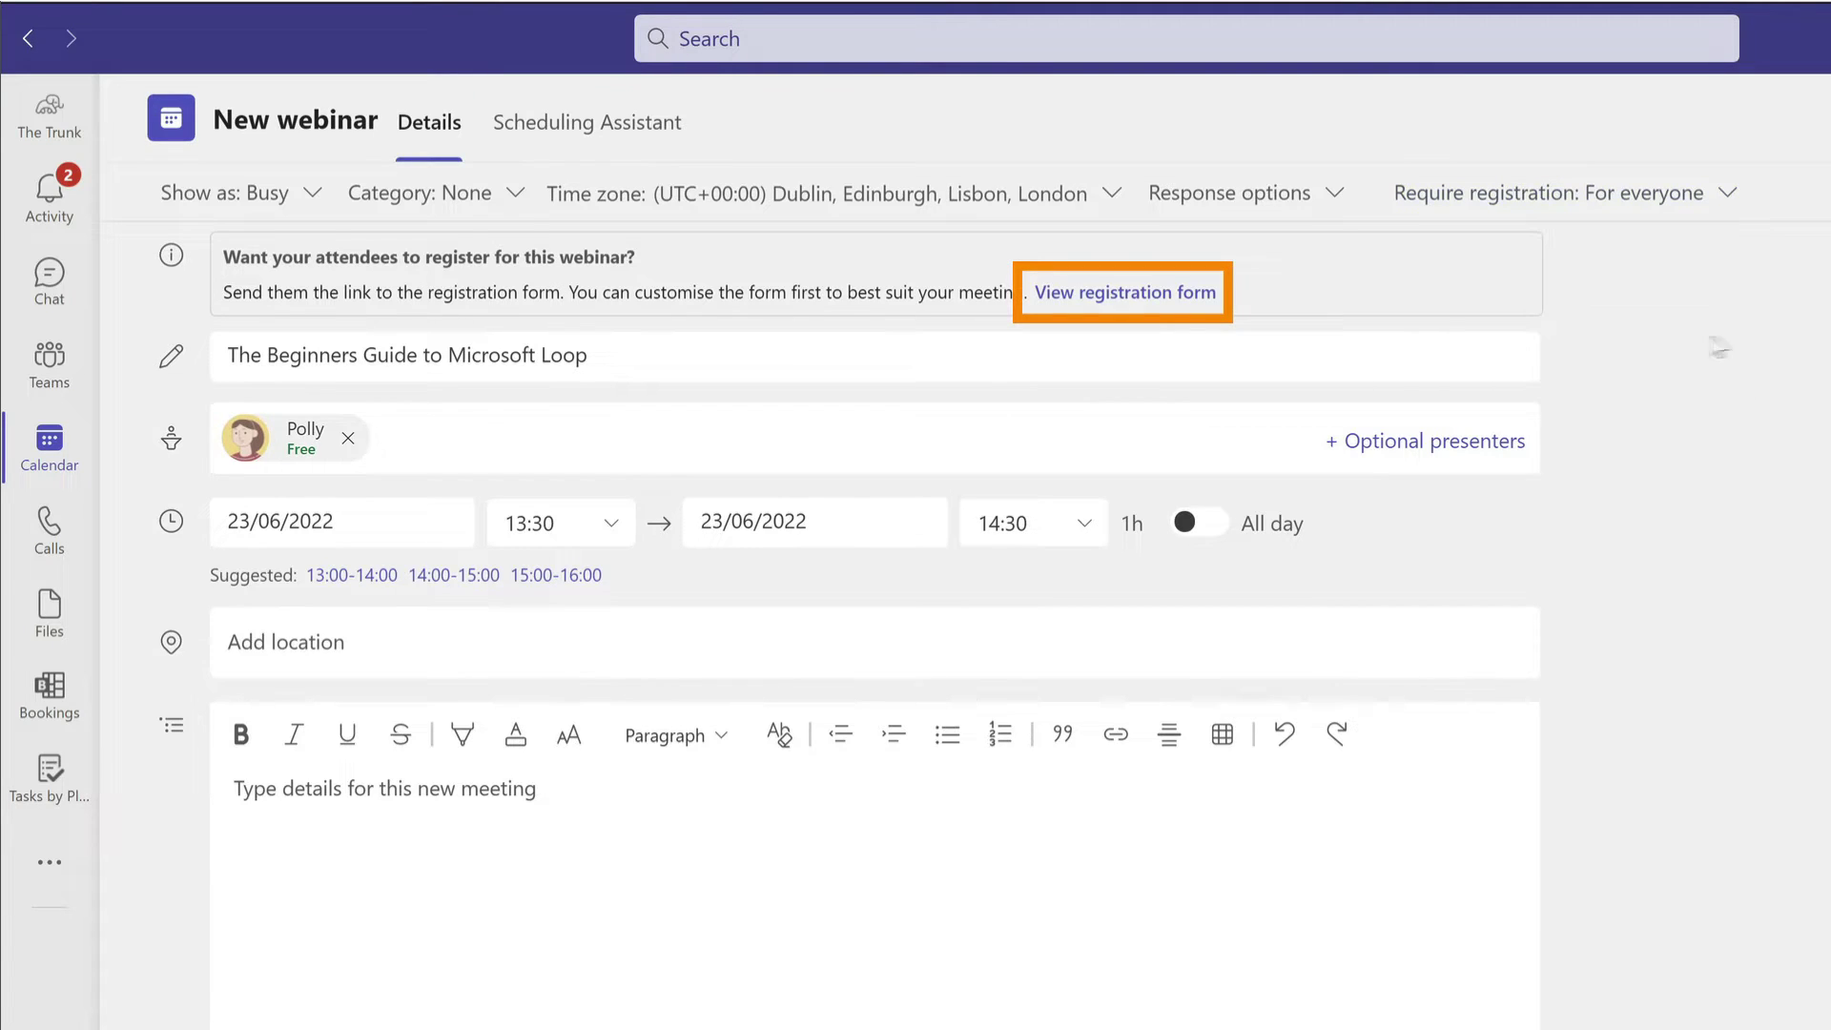
pyautogui.click(1119, 279)
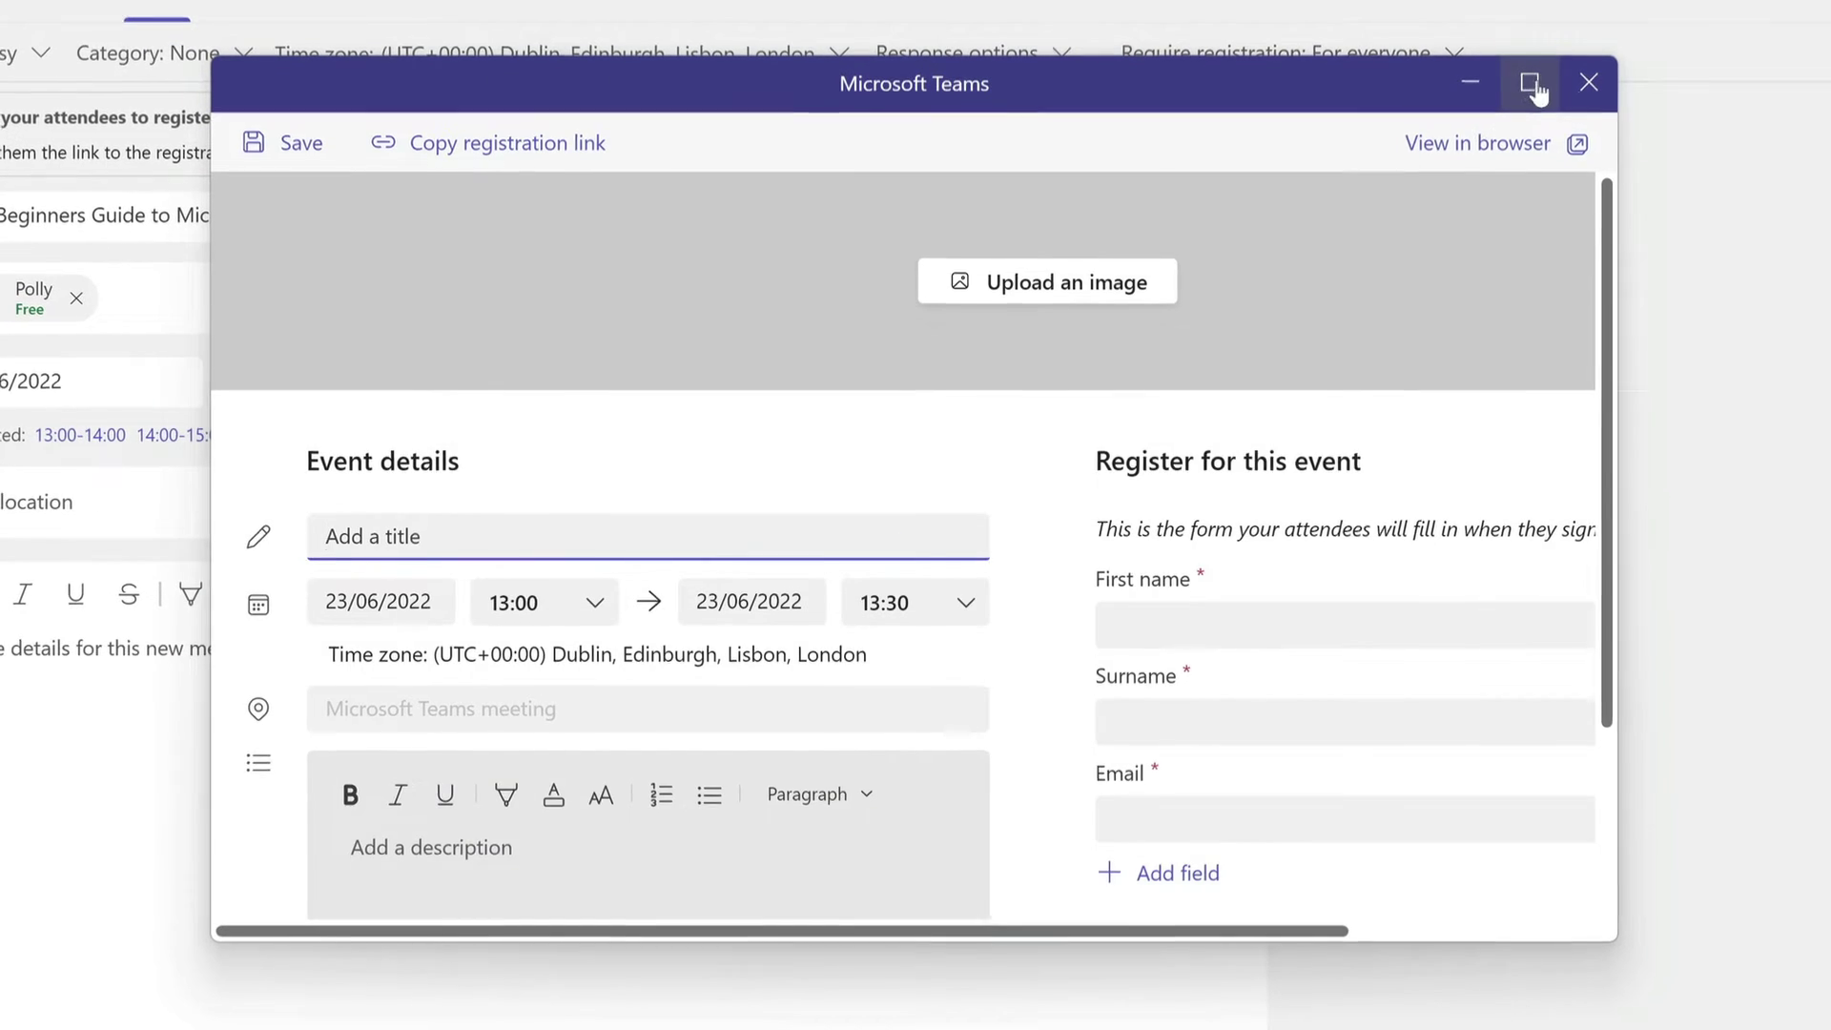
# Maximise the form and upload the webinar registration PNG as its banner image.
pyautogui.click(1531, 82)
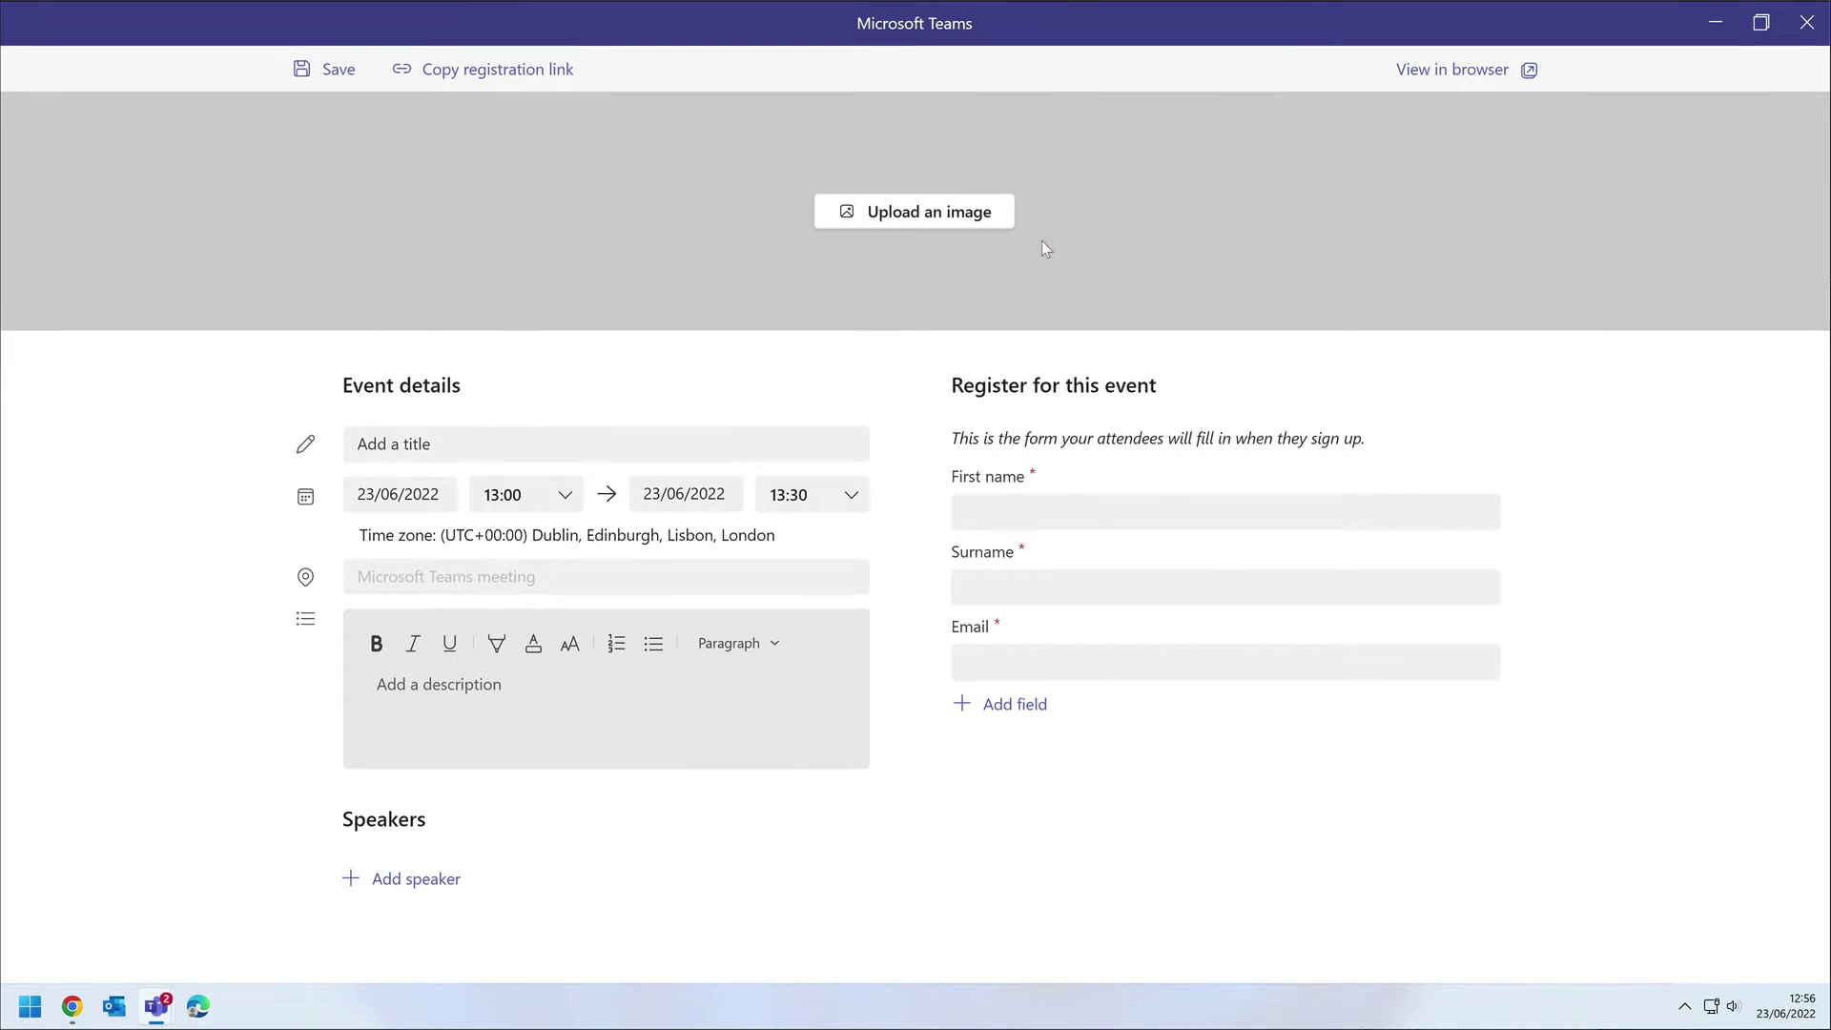
pyautogui.click(920, 219)
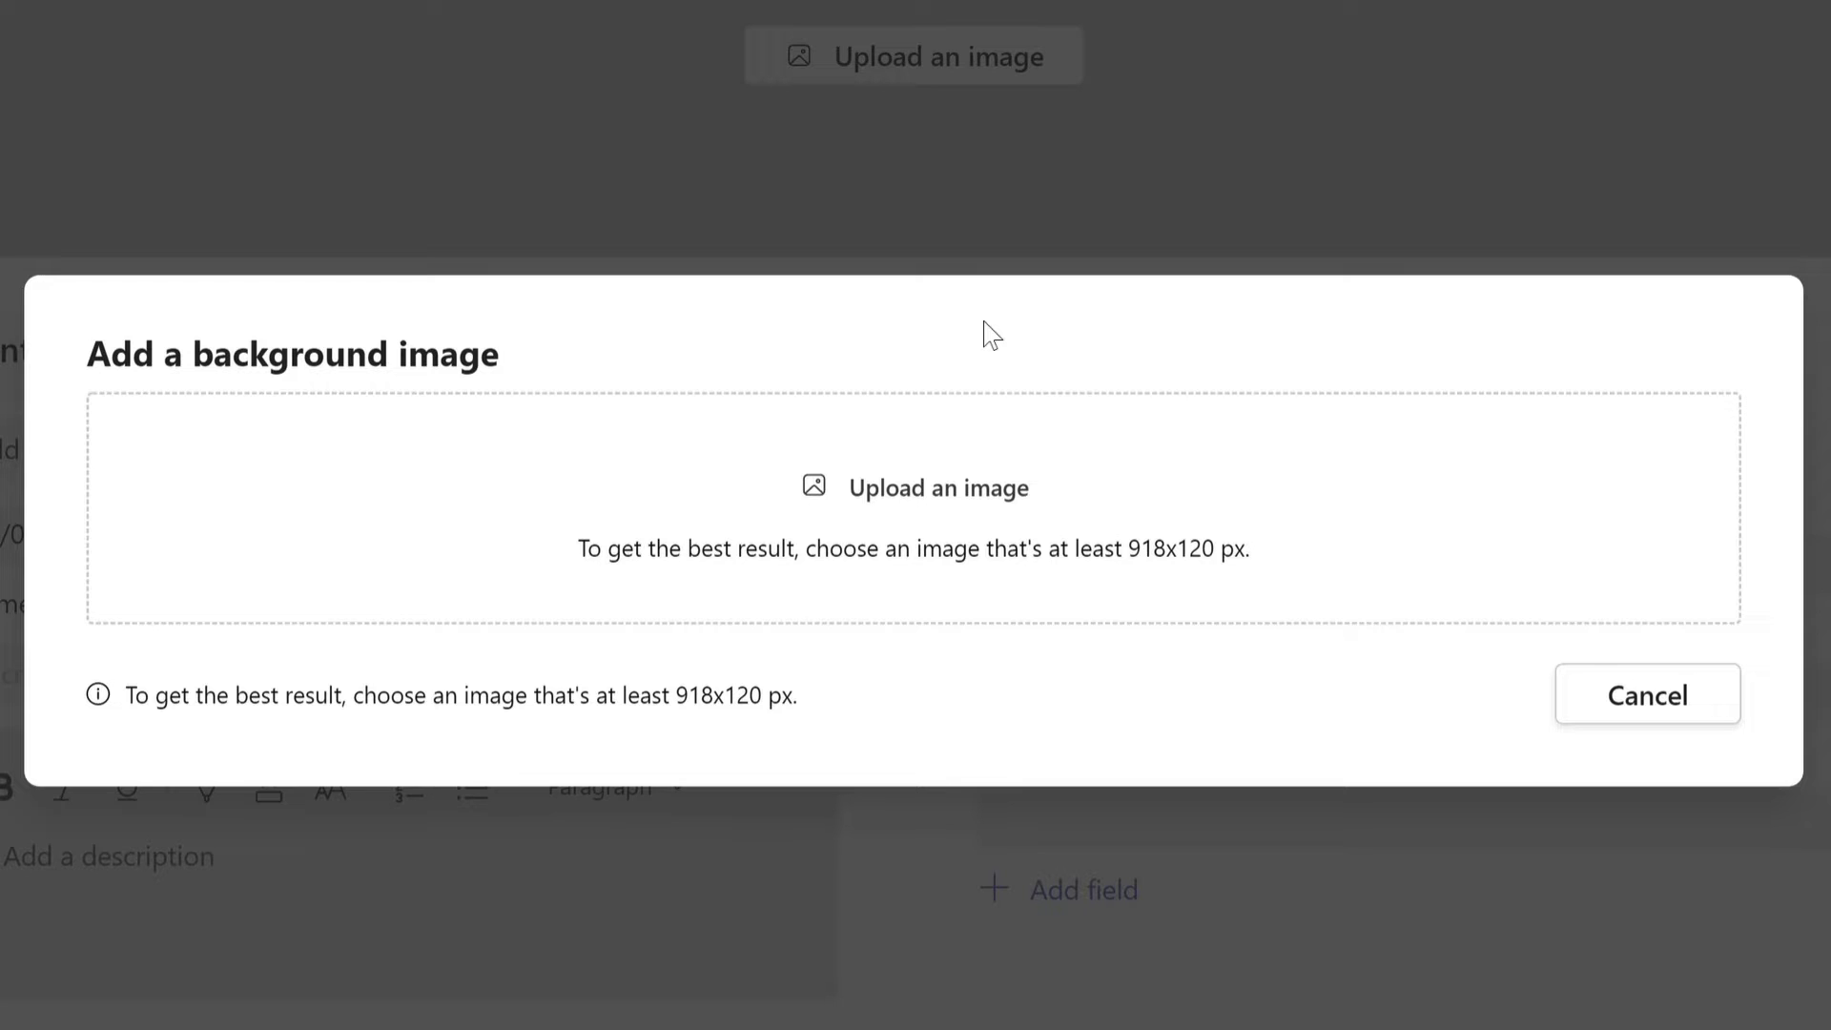
pyautogui.click(937, 498)
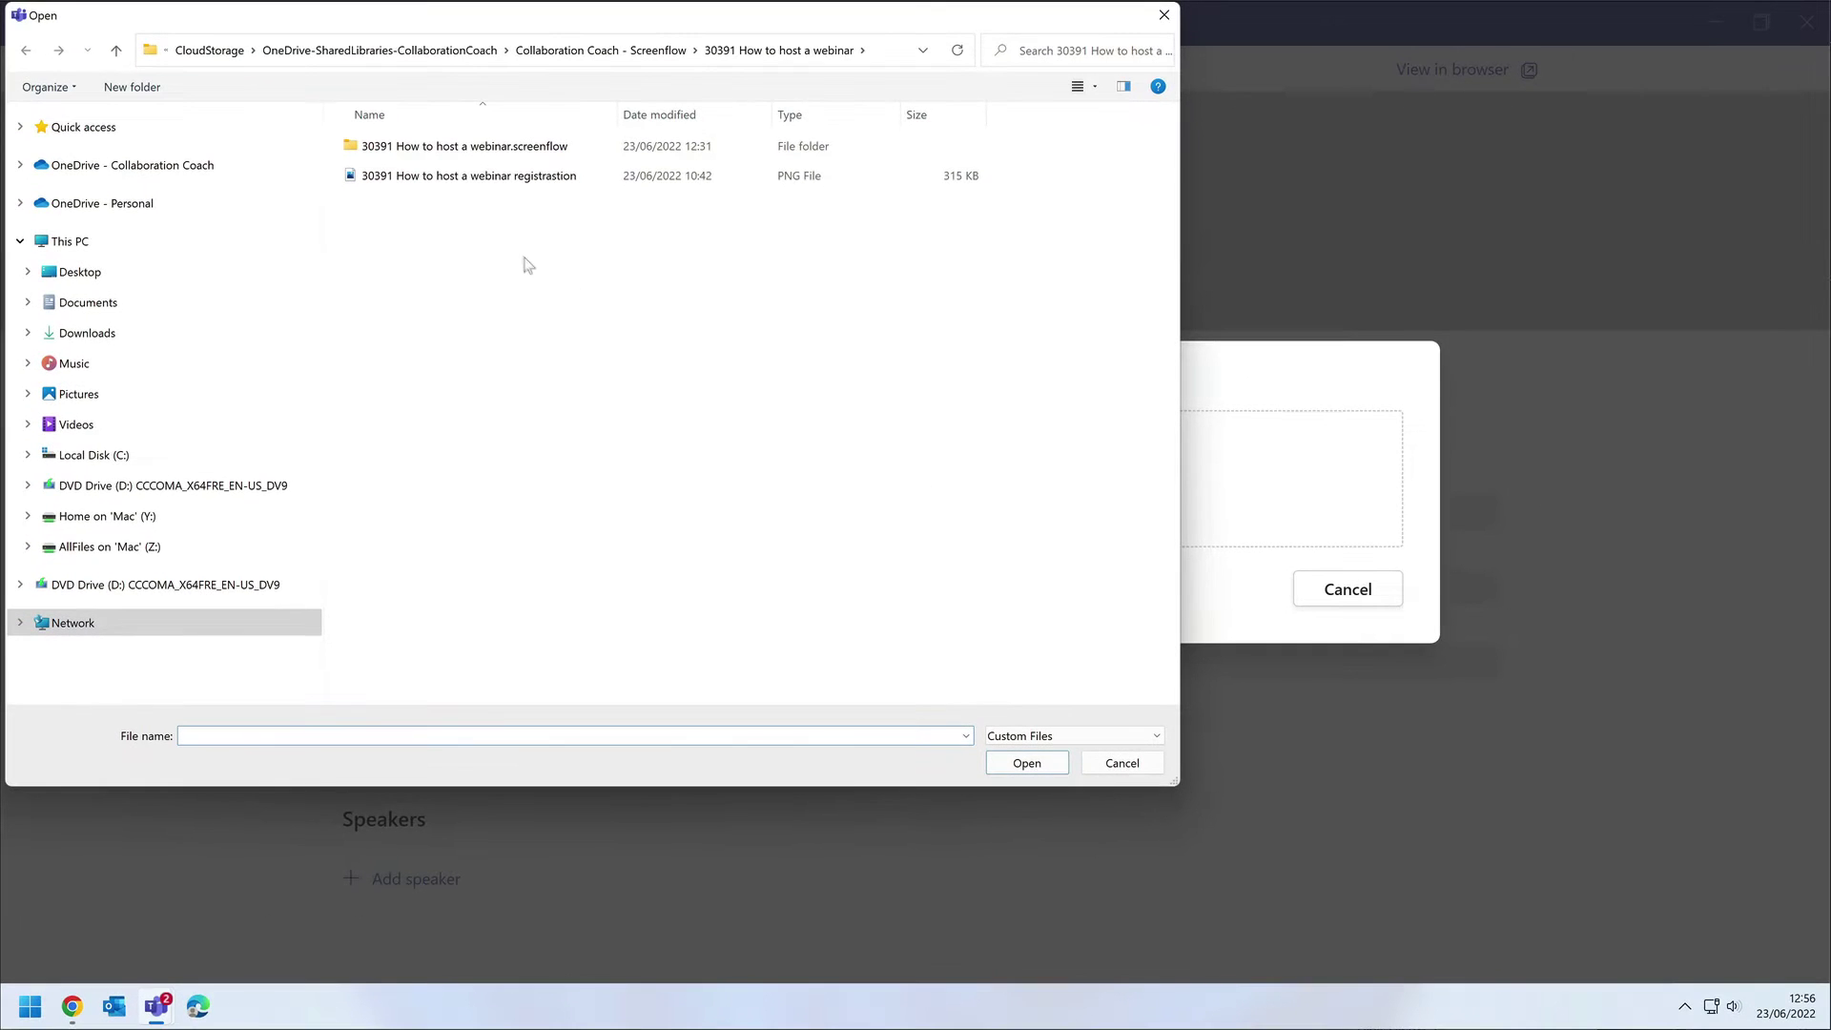
pyautogui.click(519, 183)
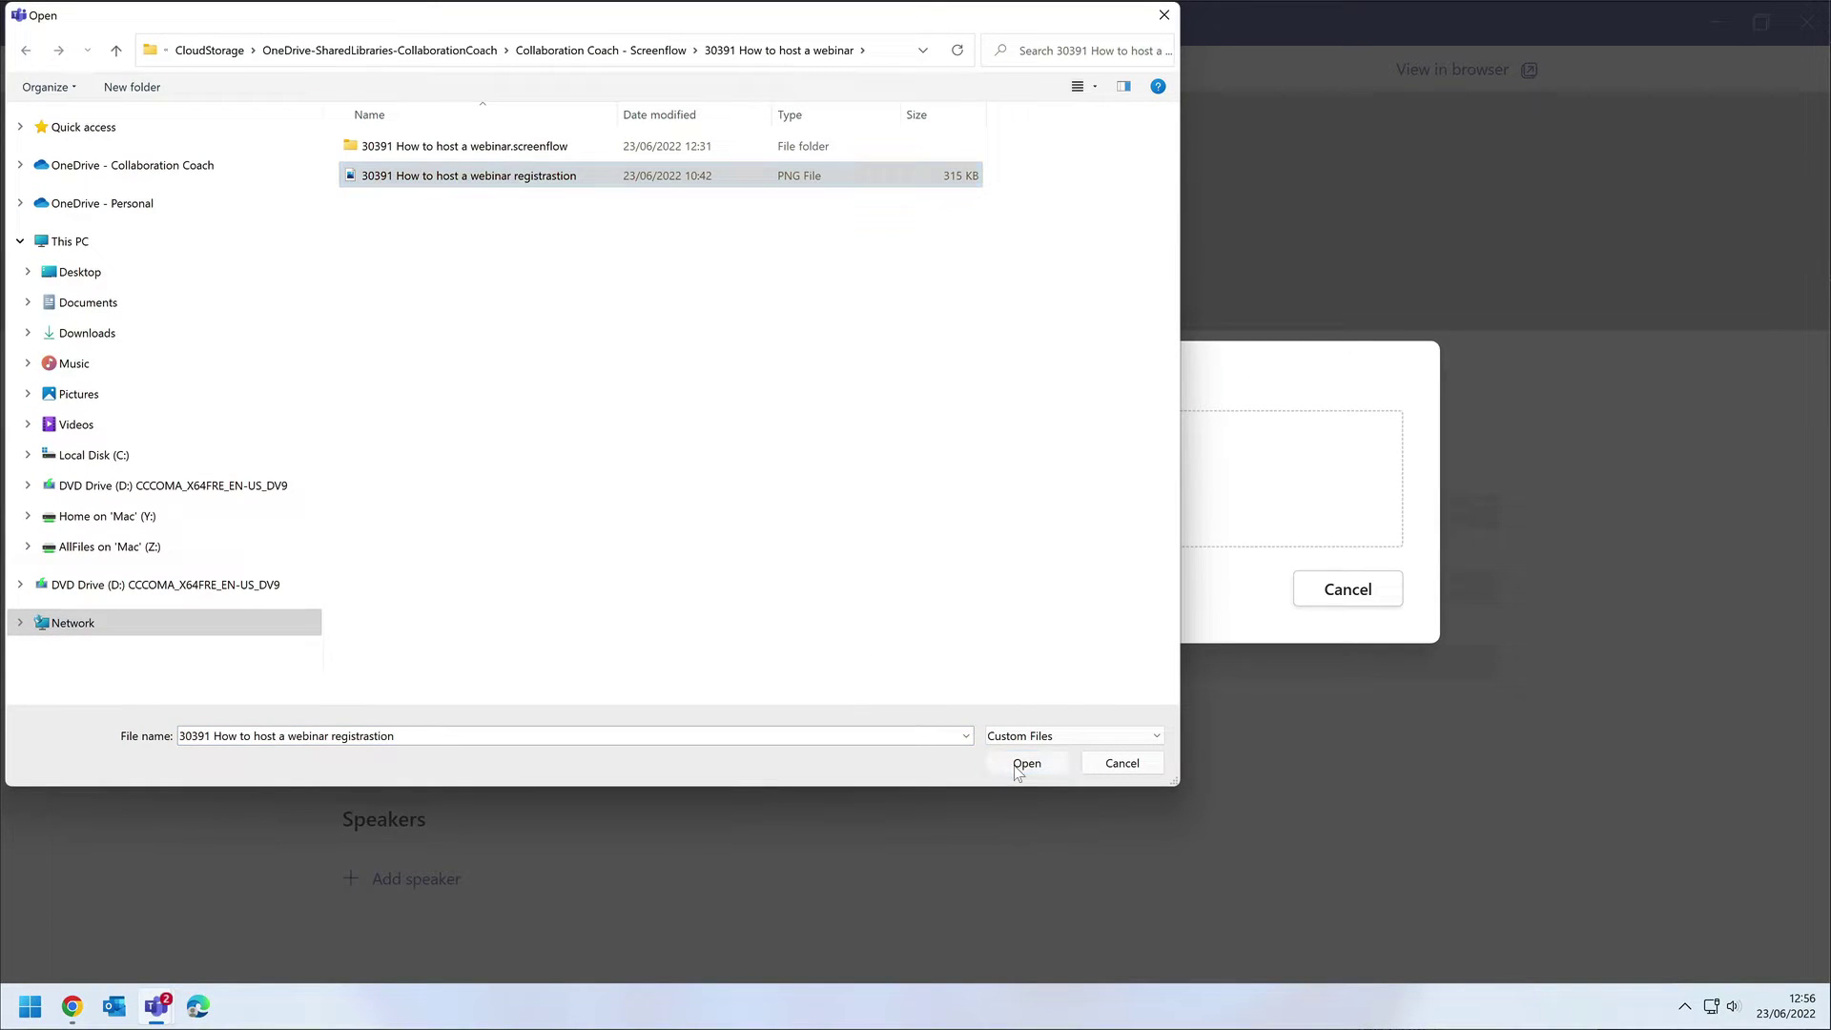
pyautogui.click(1009, 765)
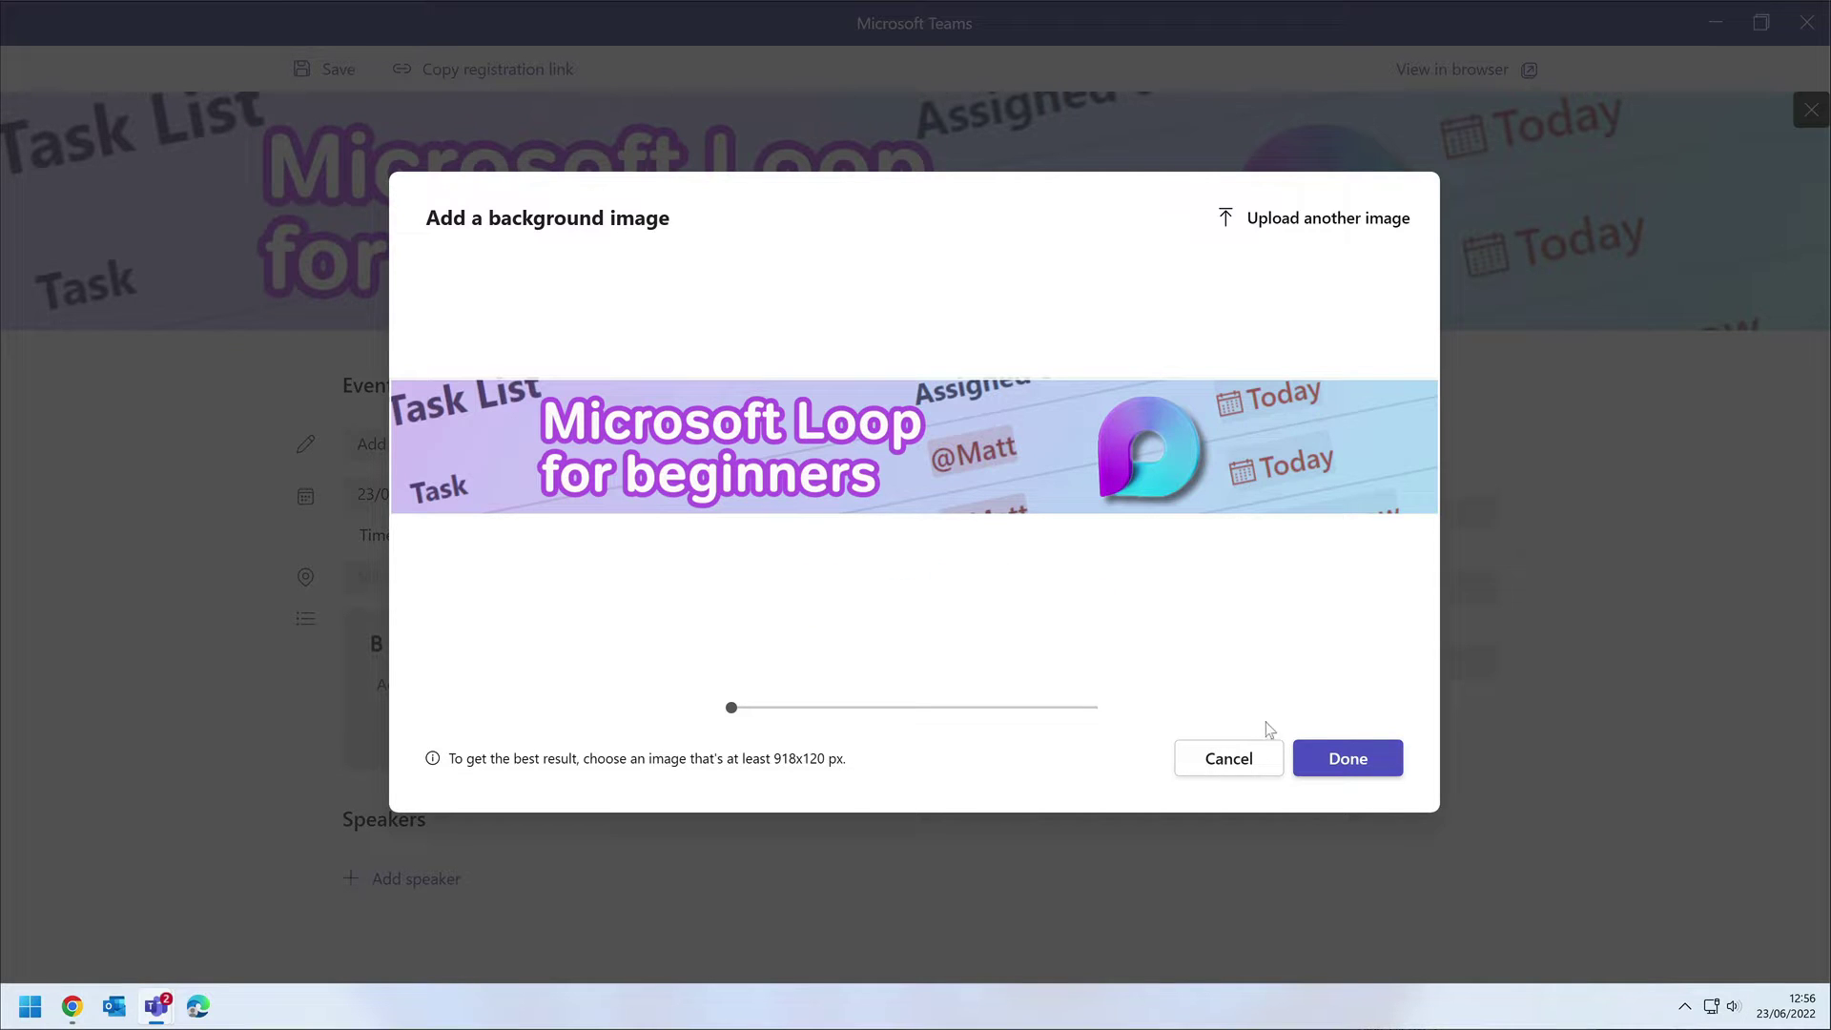
pyautogui.click(1340, 761)
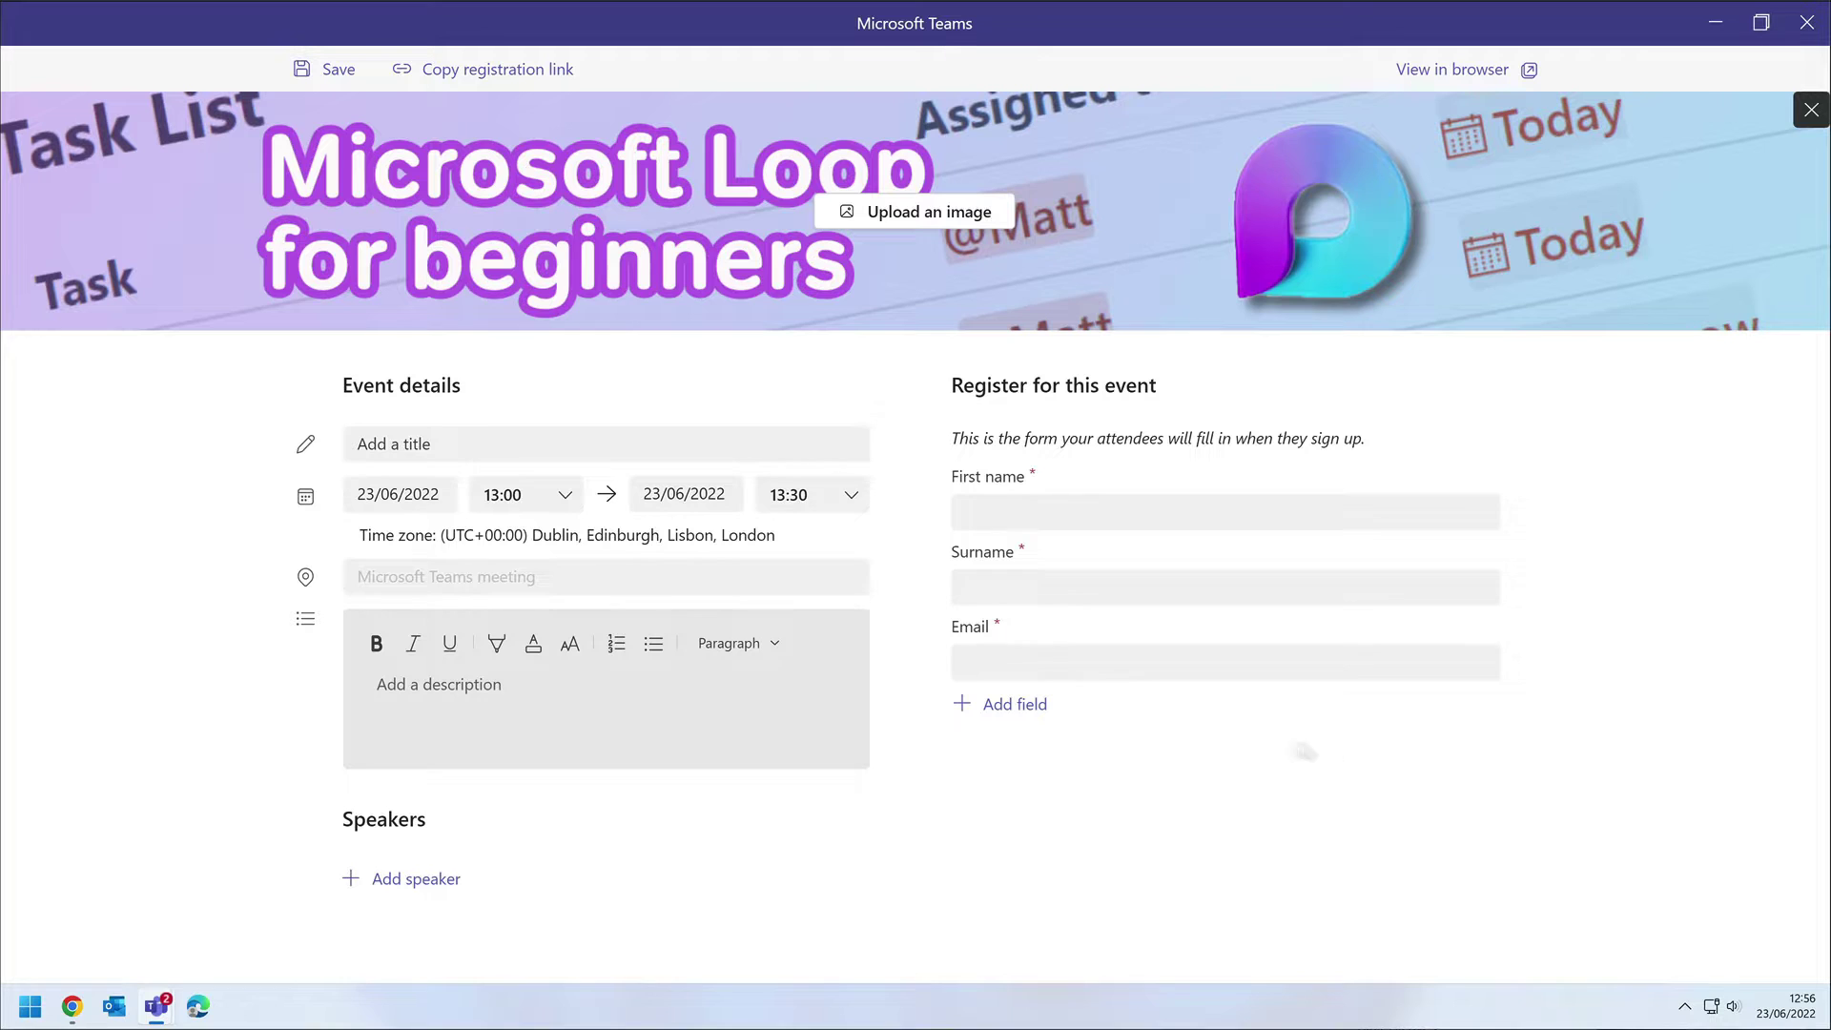
# Paste the event description and format the three Loop questions as a numbered list.
pyautogui.click(453, 690)
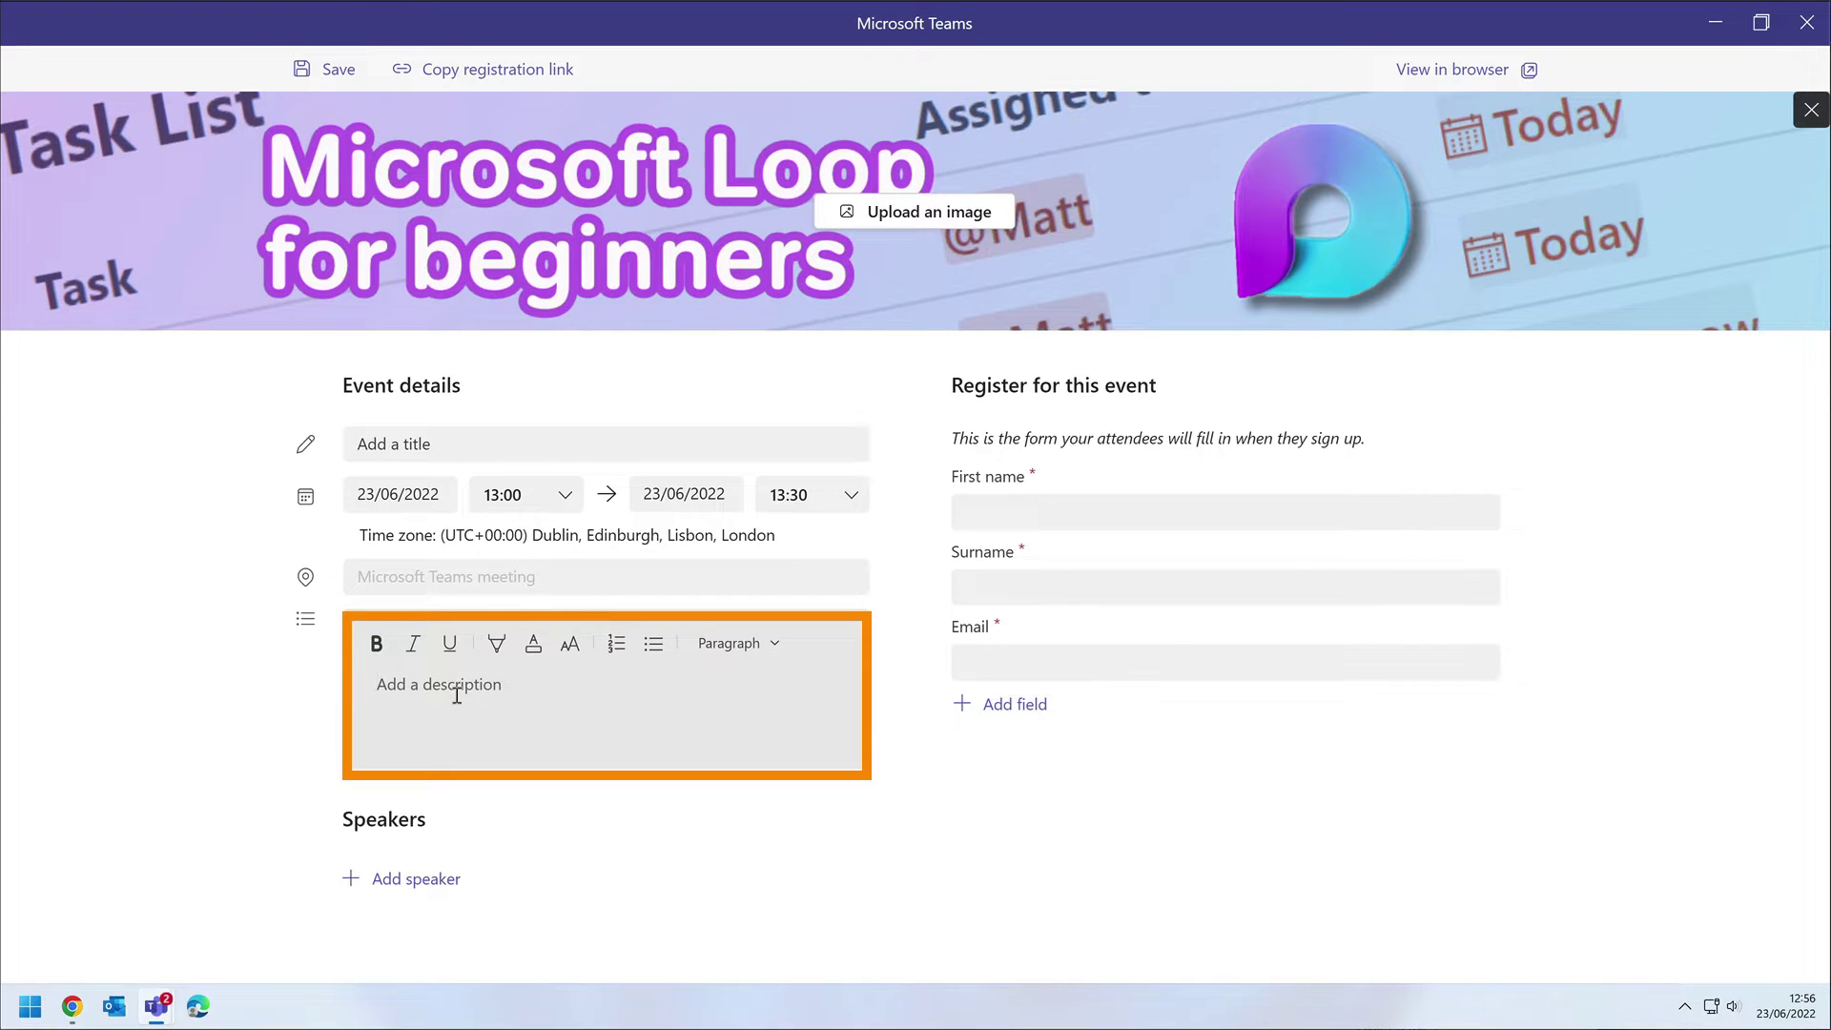
pyautogui.hotkey('ctrl', 'v')
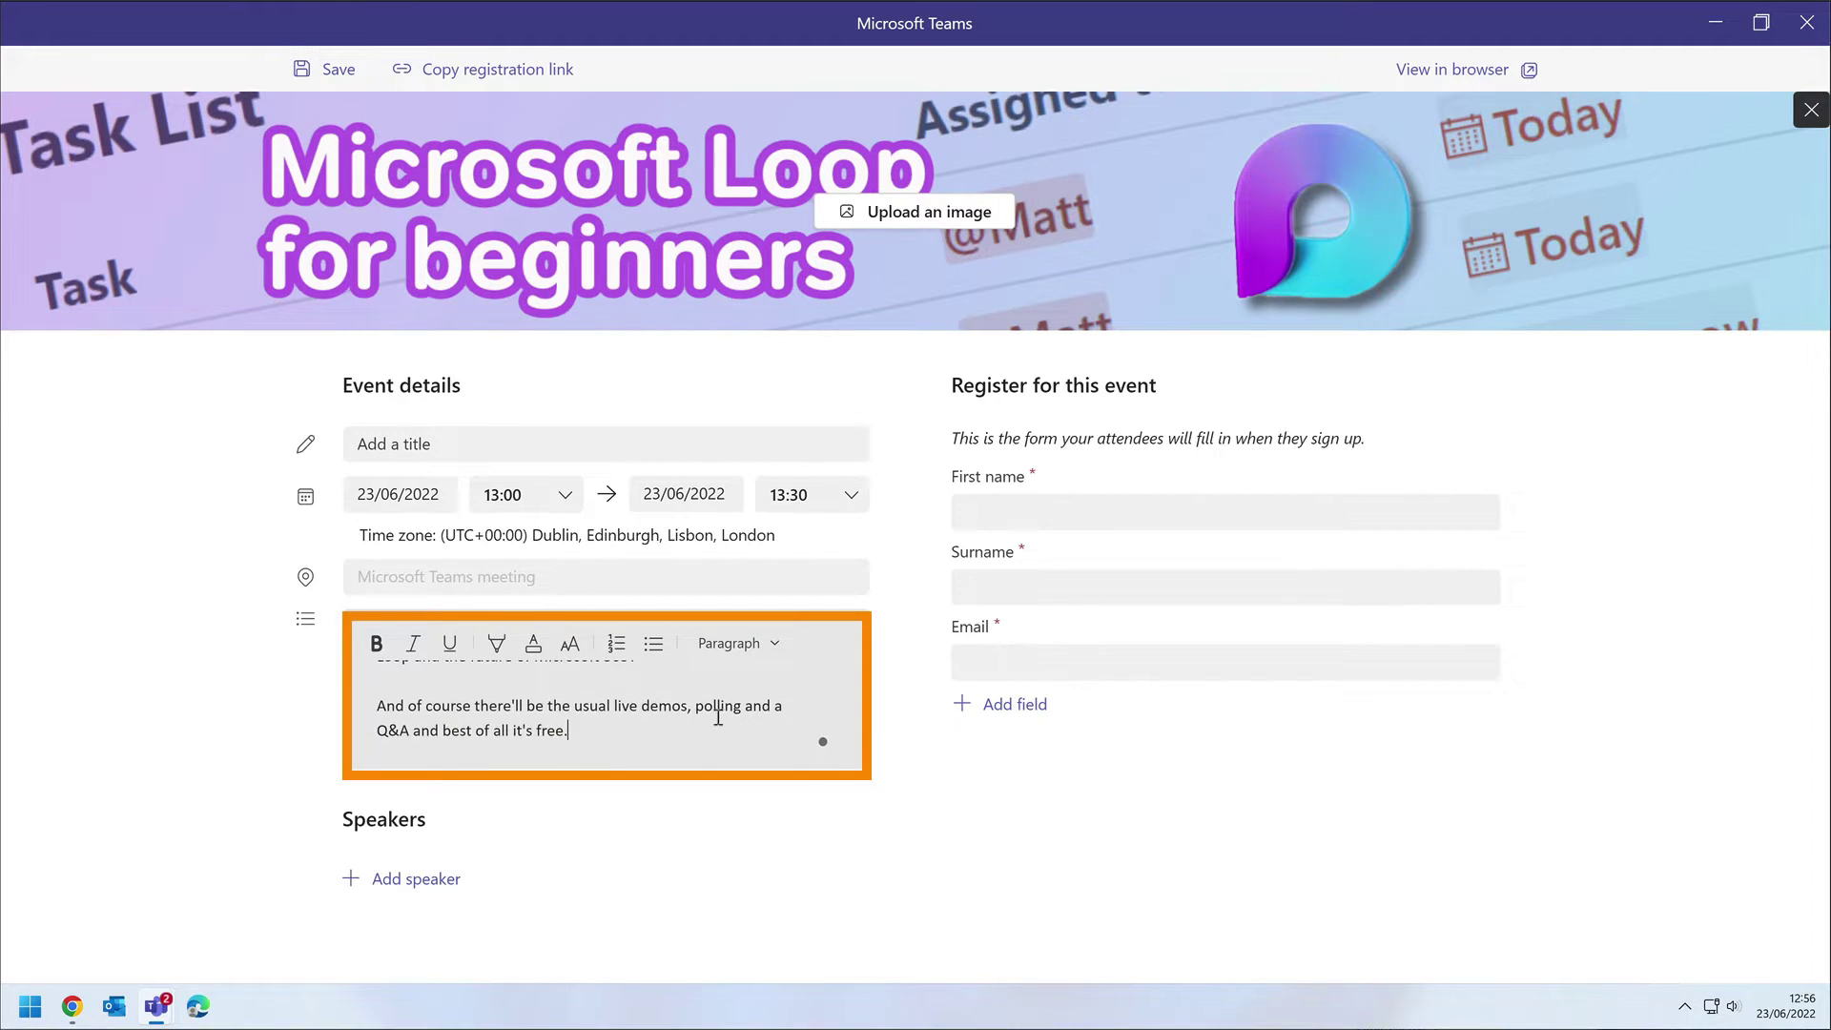
pyautogui.scroll(6, 695, 719)
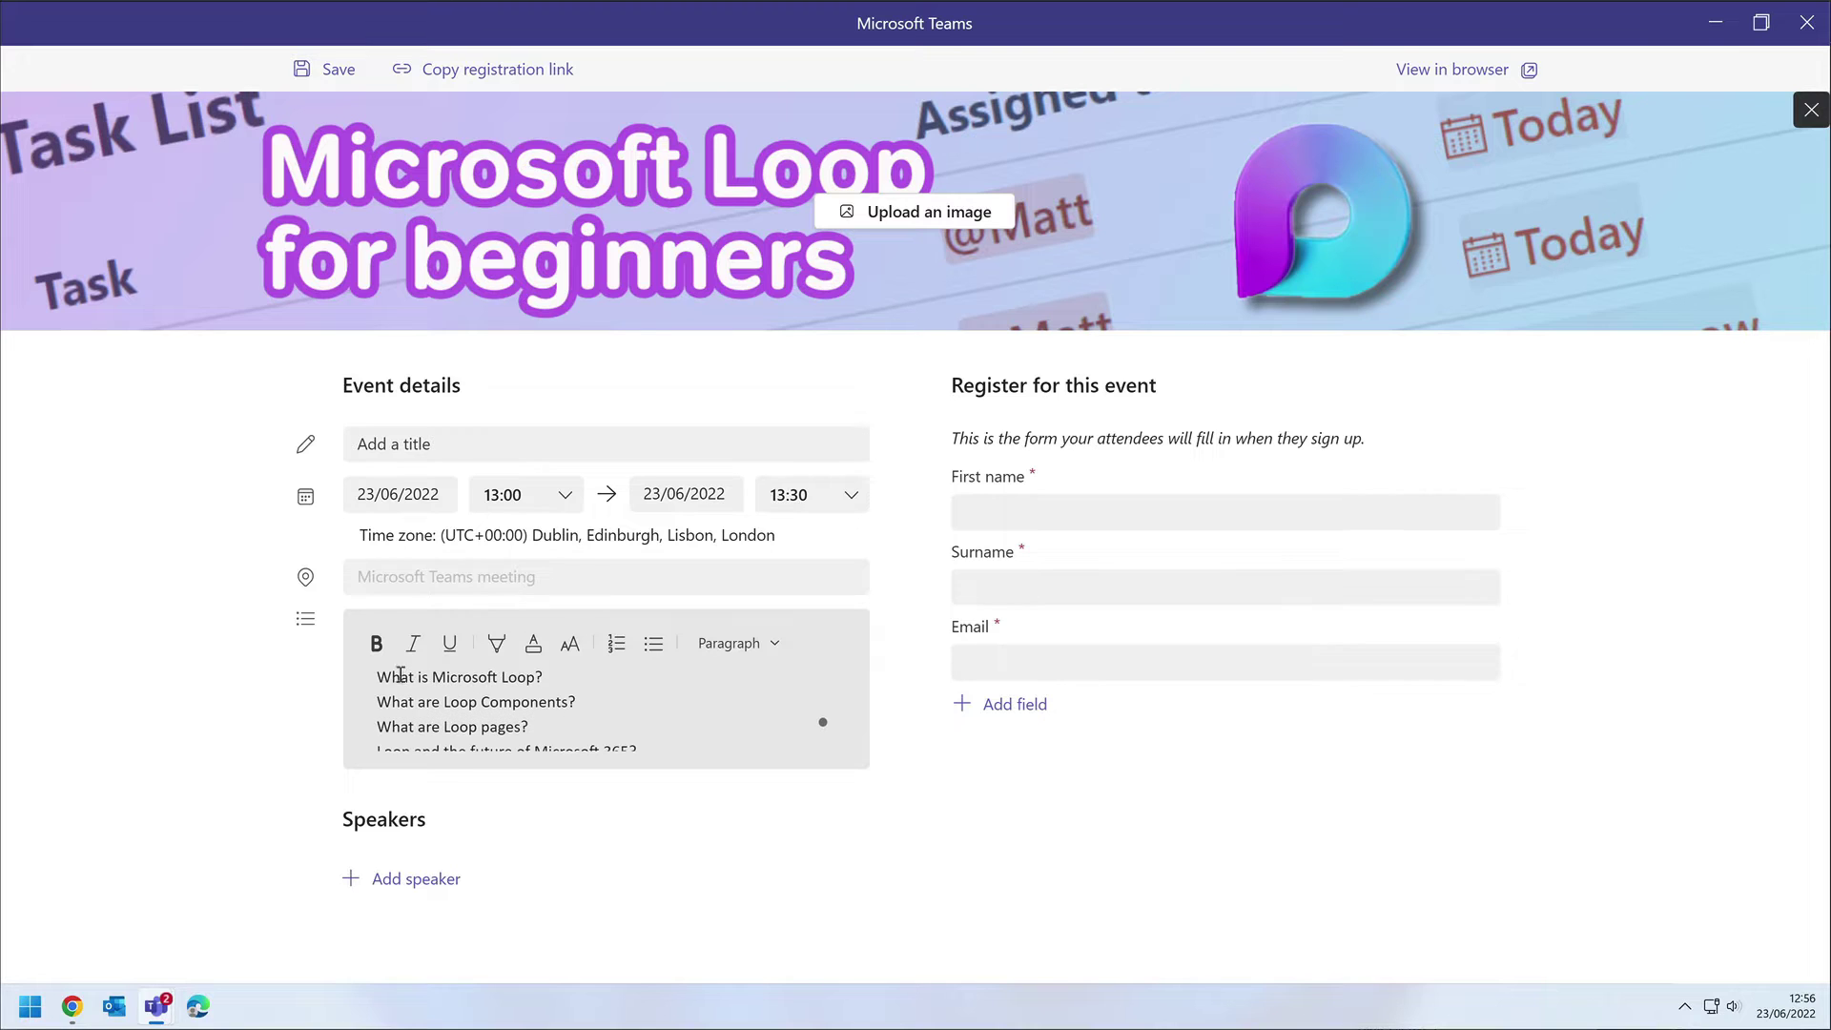
pyautogui.moveTo(376, 676); pyautogui.dragTo(650, 737)
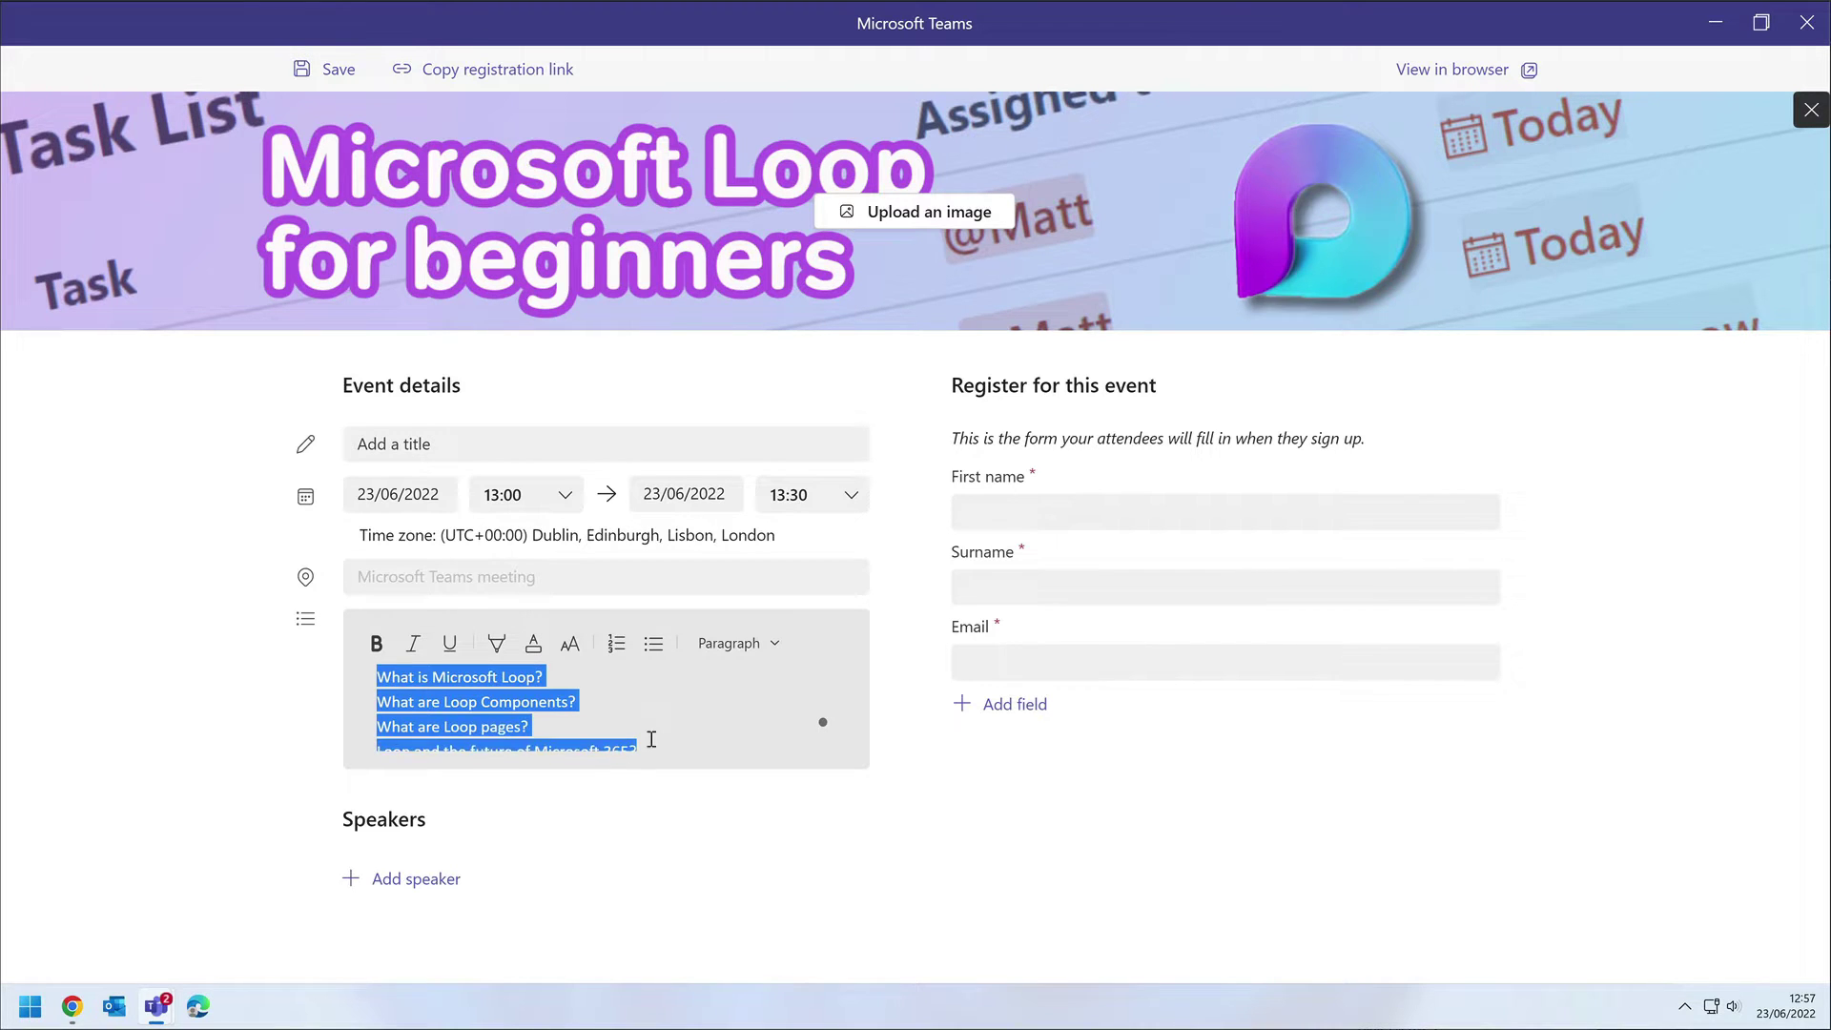
pyautogui.click(616, 643)
# Add the speaker by name and paste 'The Beginners Guide to Microsoft Loop' as the title.
pyautogui.scroll(5, 696, 725)
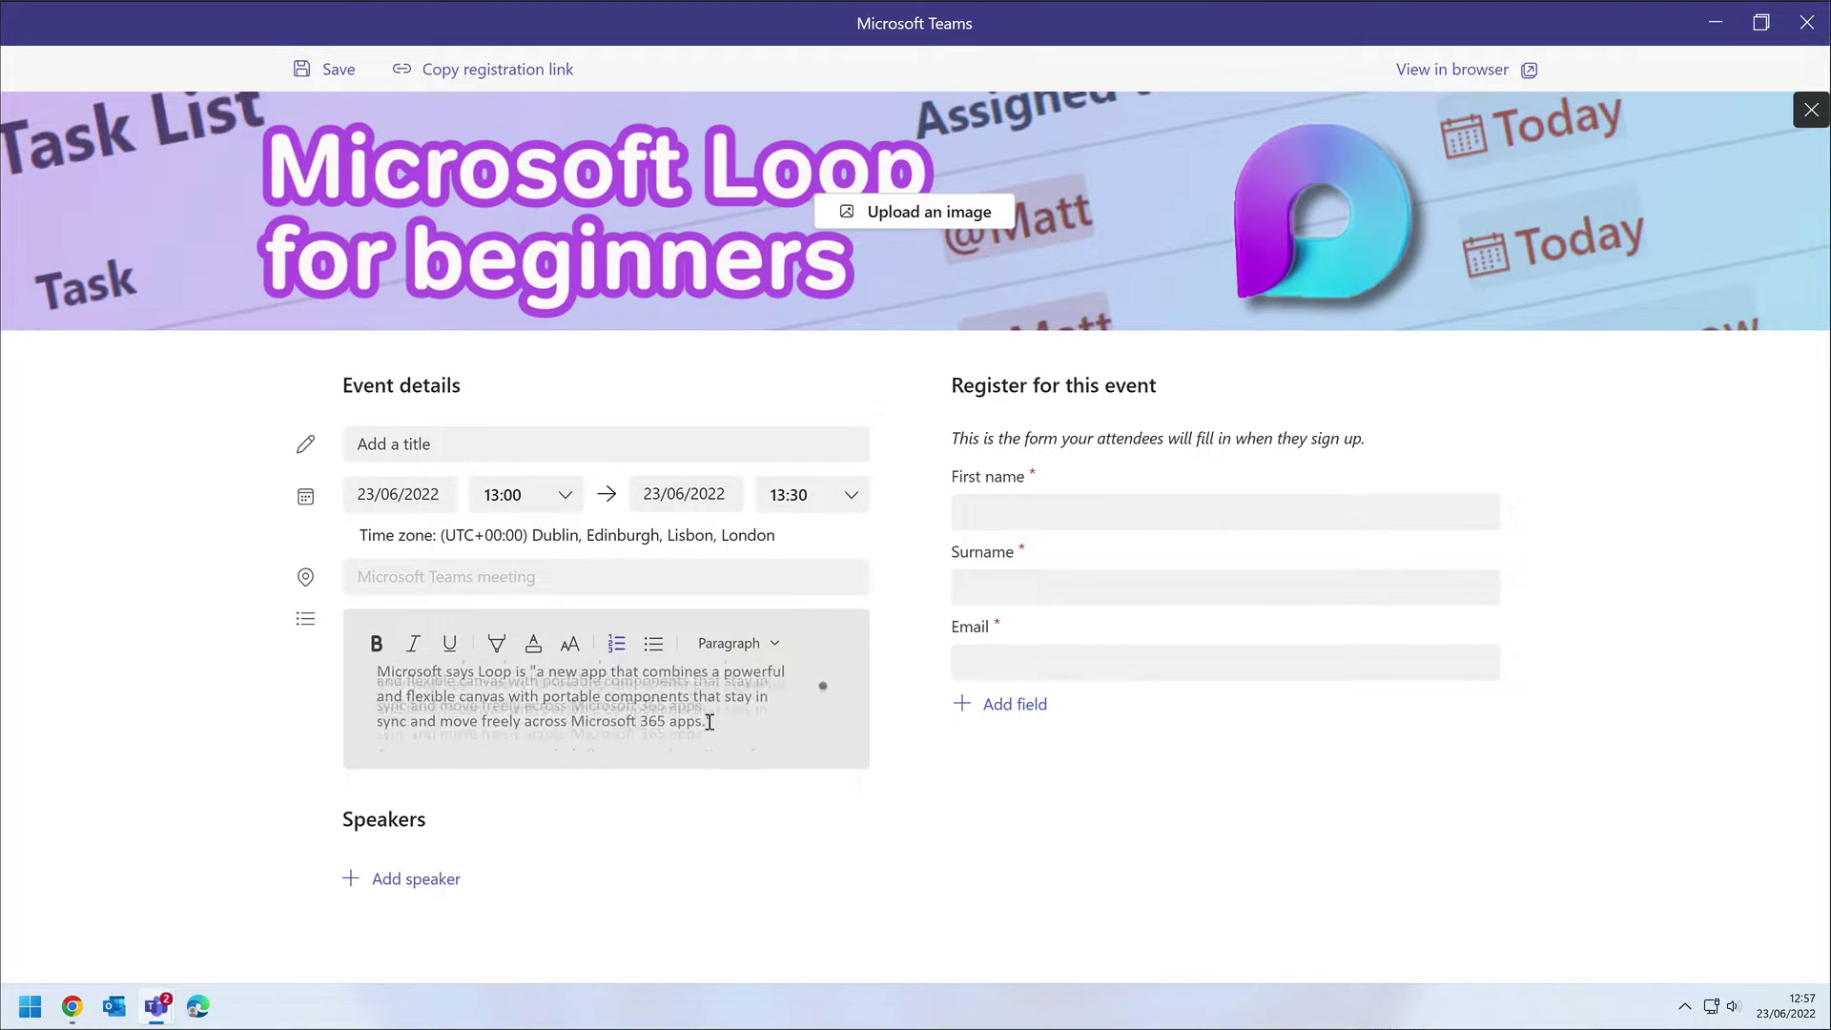
pyautogui.click(429, 878)
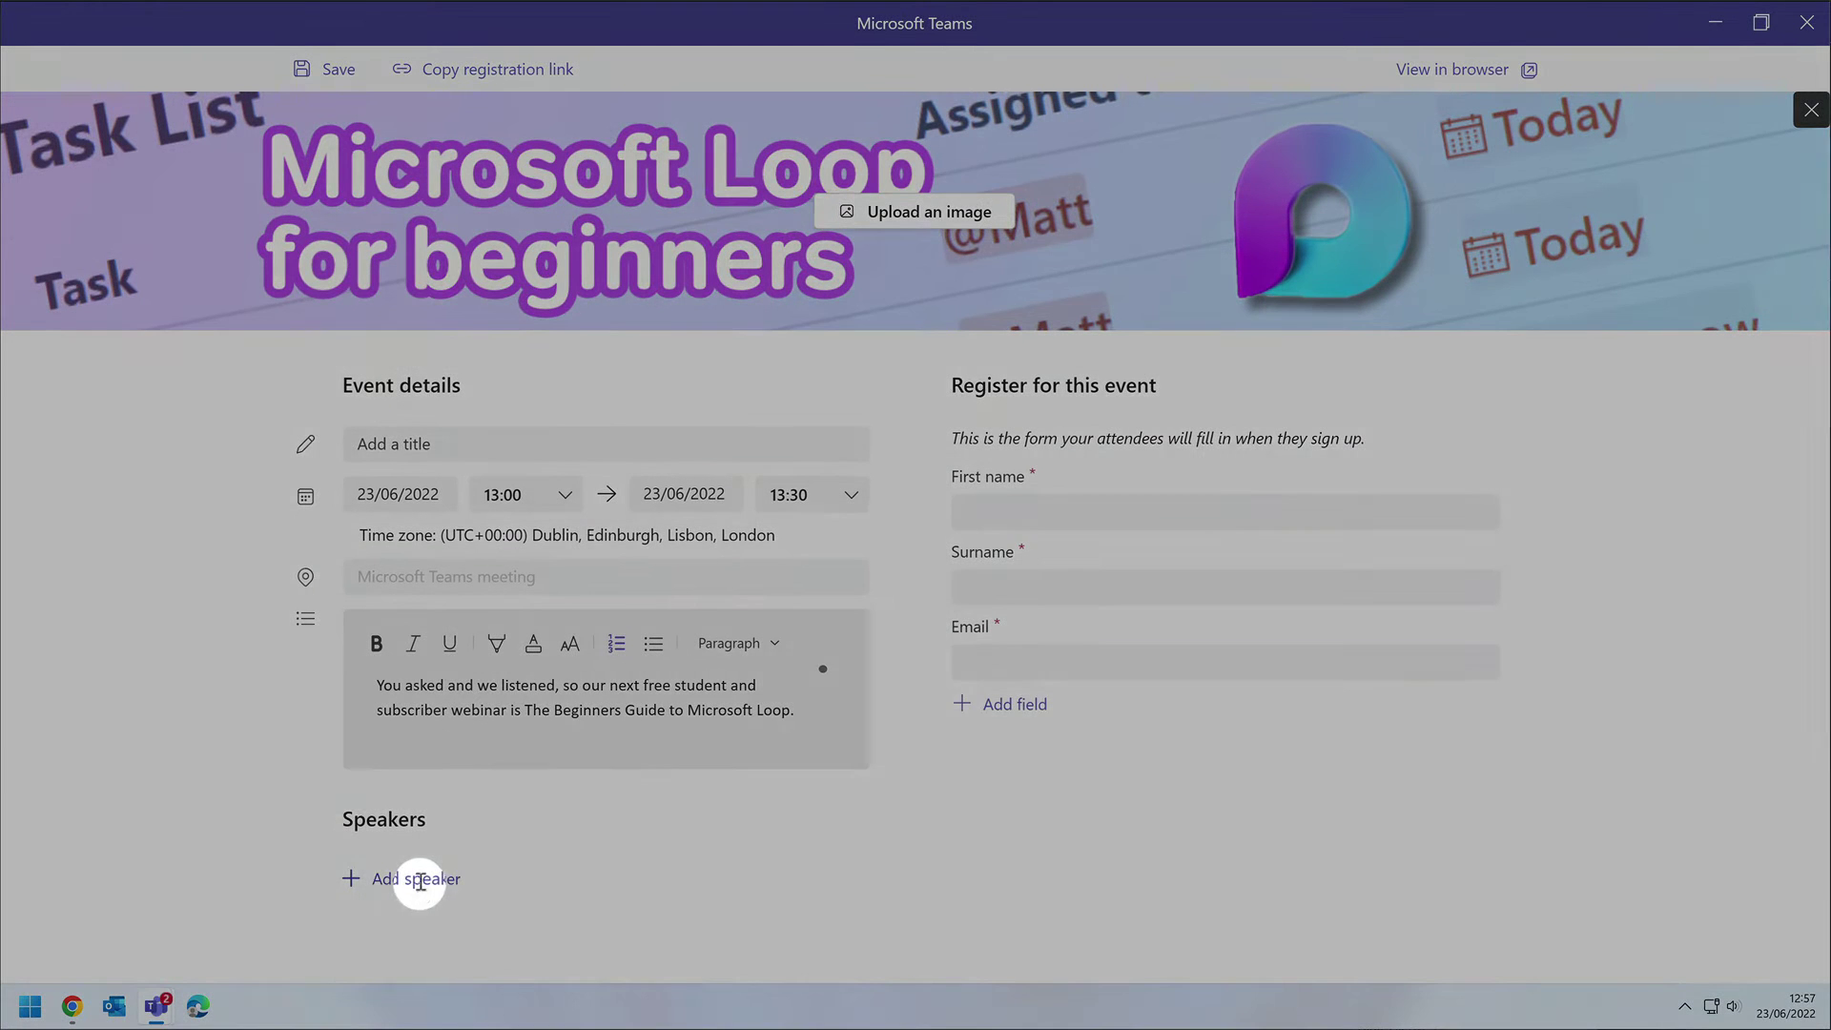
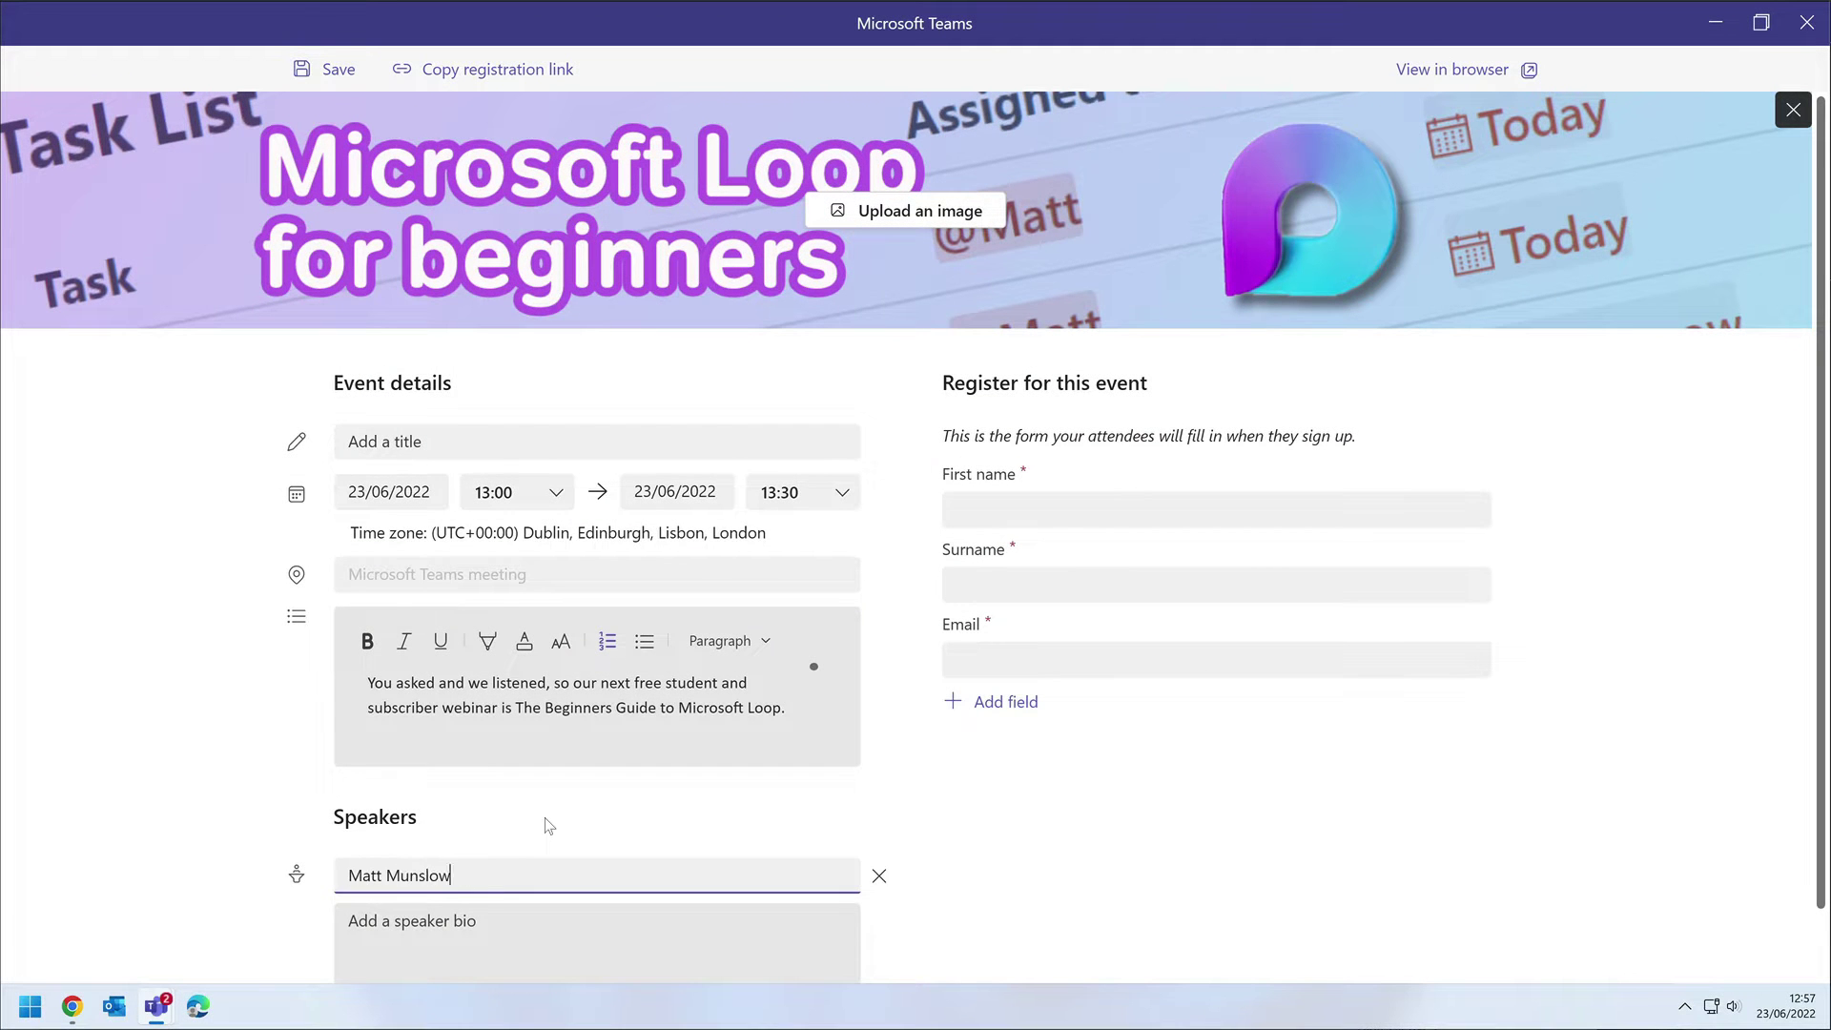
pyautogui.click(580, 809)
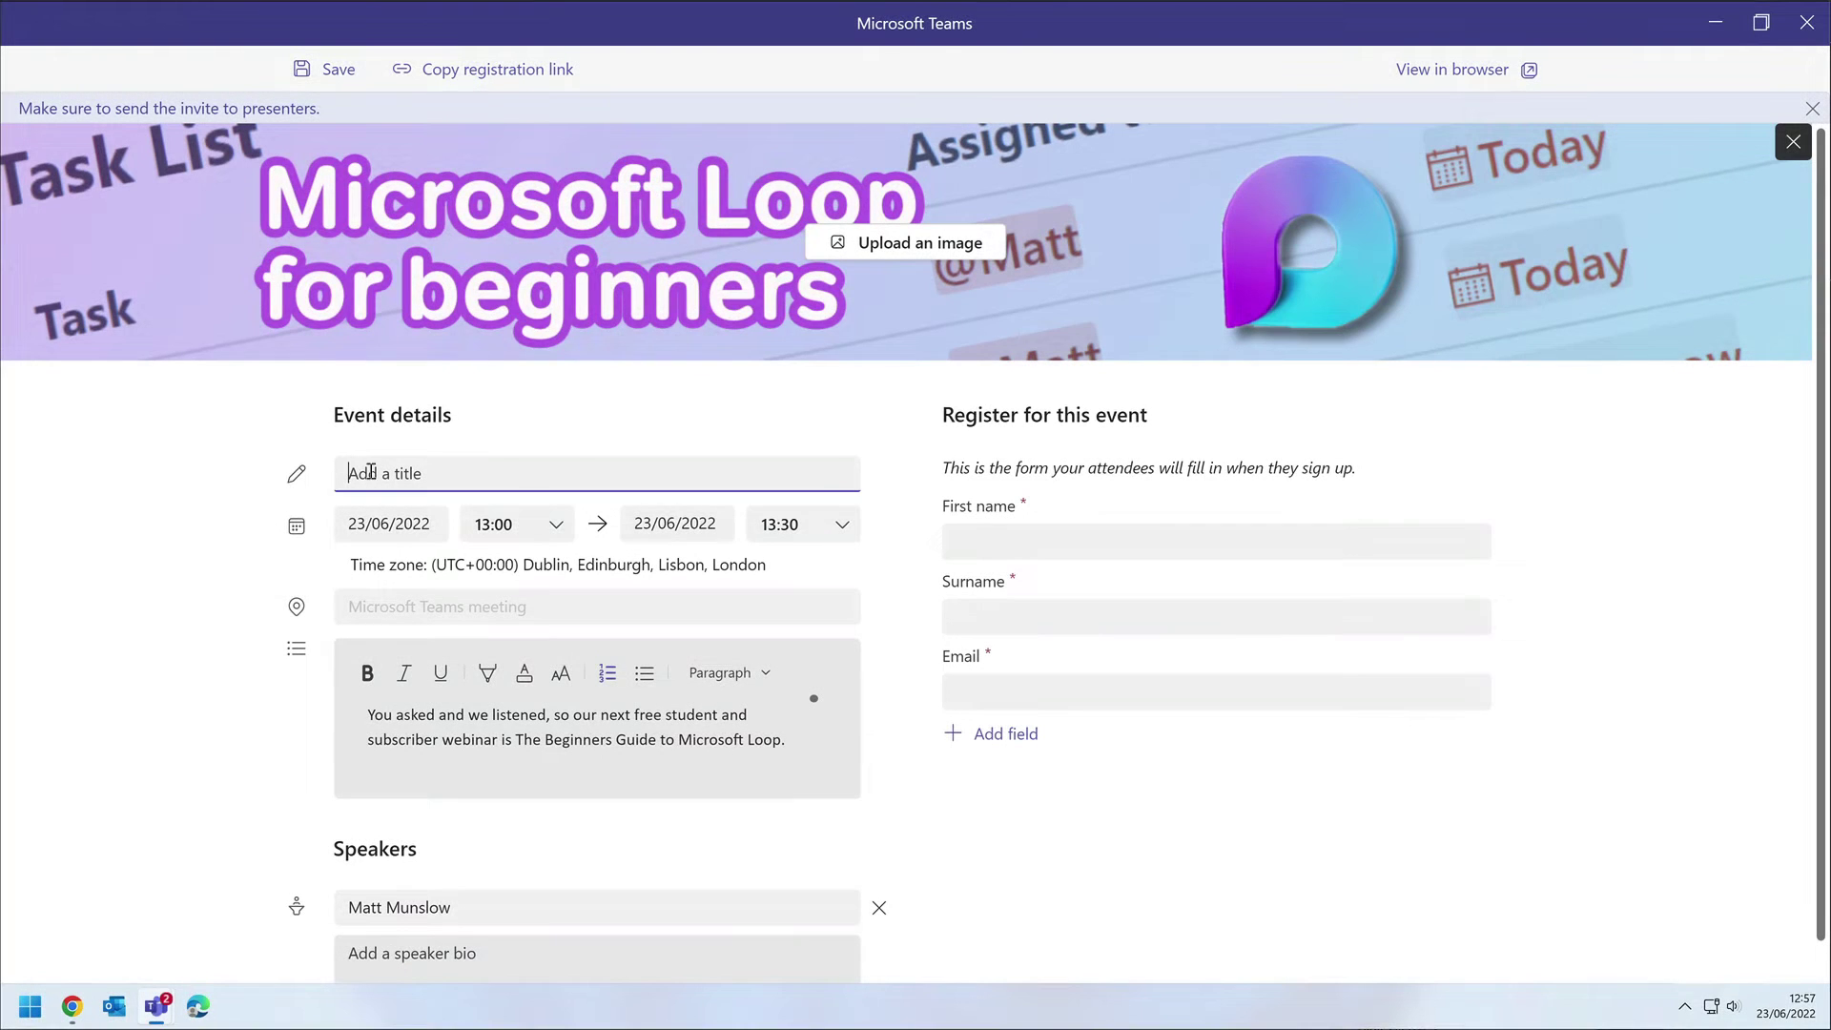
pyautogui.write('The Beginners Guide to Microsoft Loop')
# Finish the title, then save the form to preview the attendee sign-up page.
pyautogui.click(218, 496)
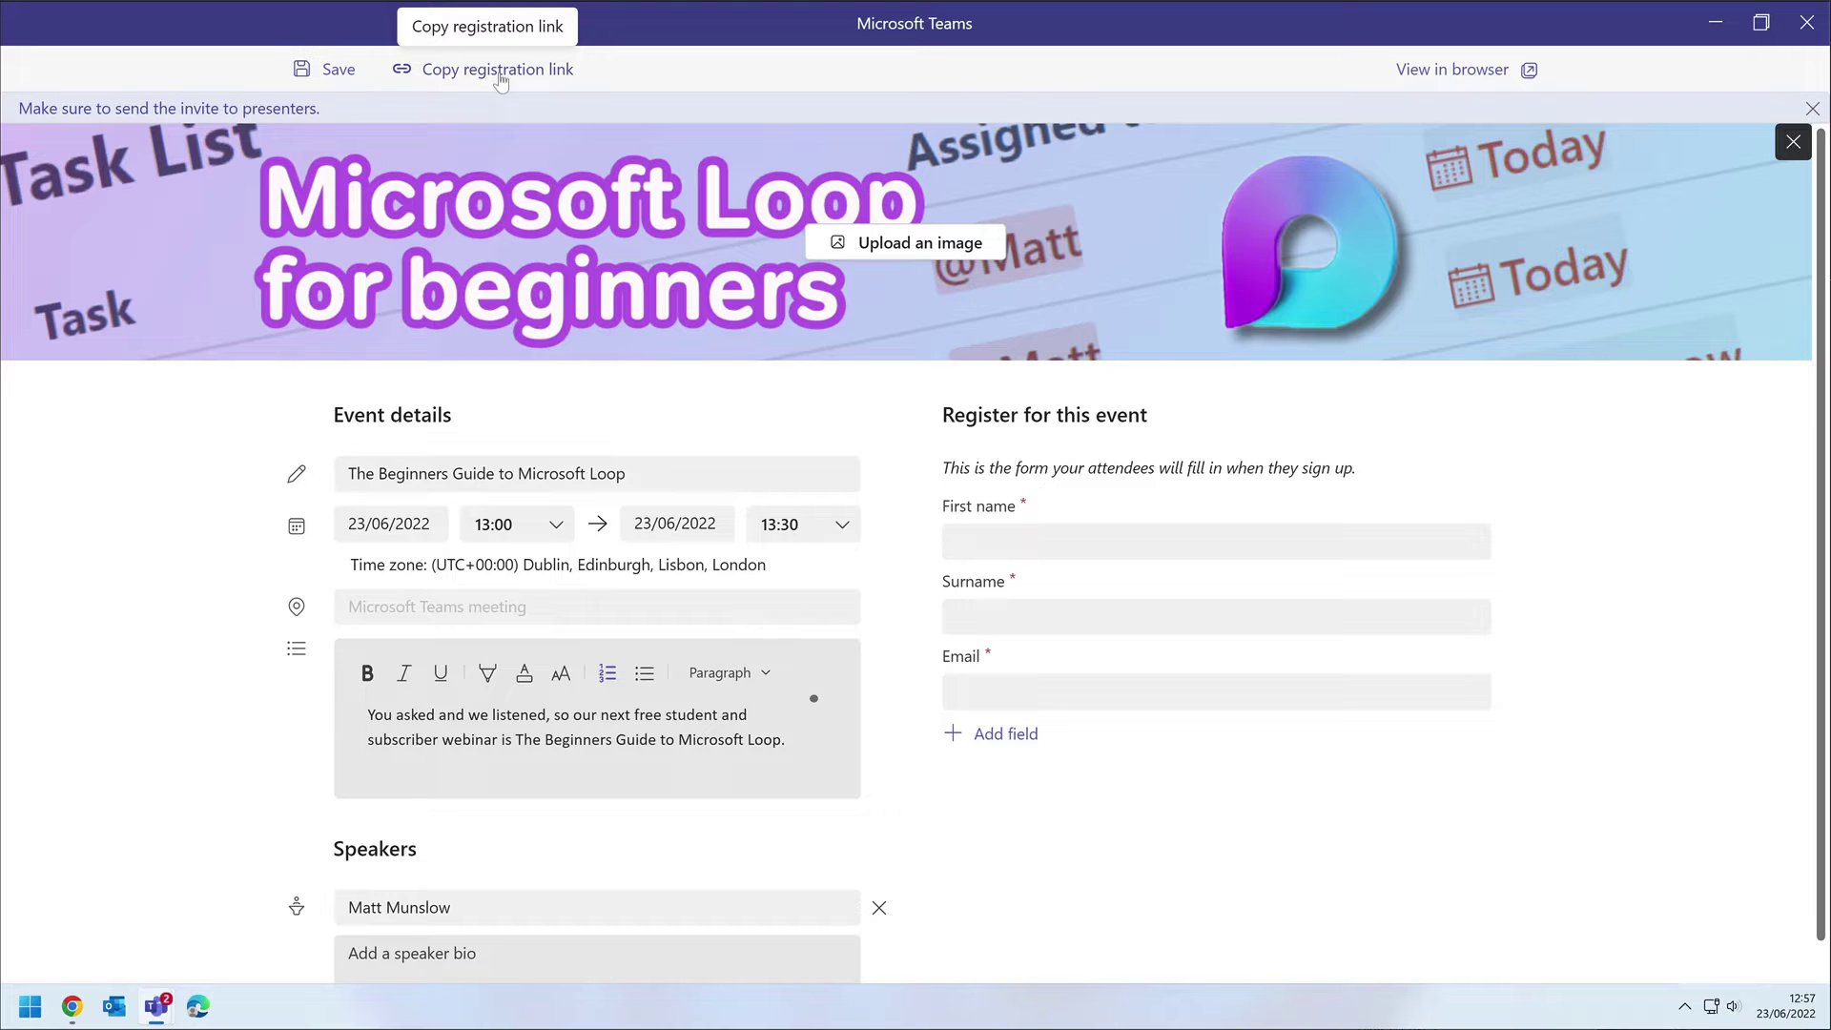
pyautogui.click(336, 76)
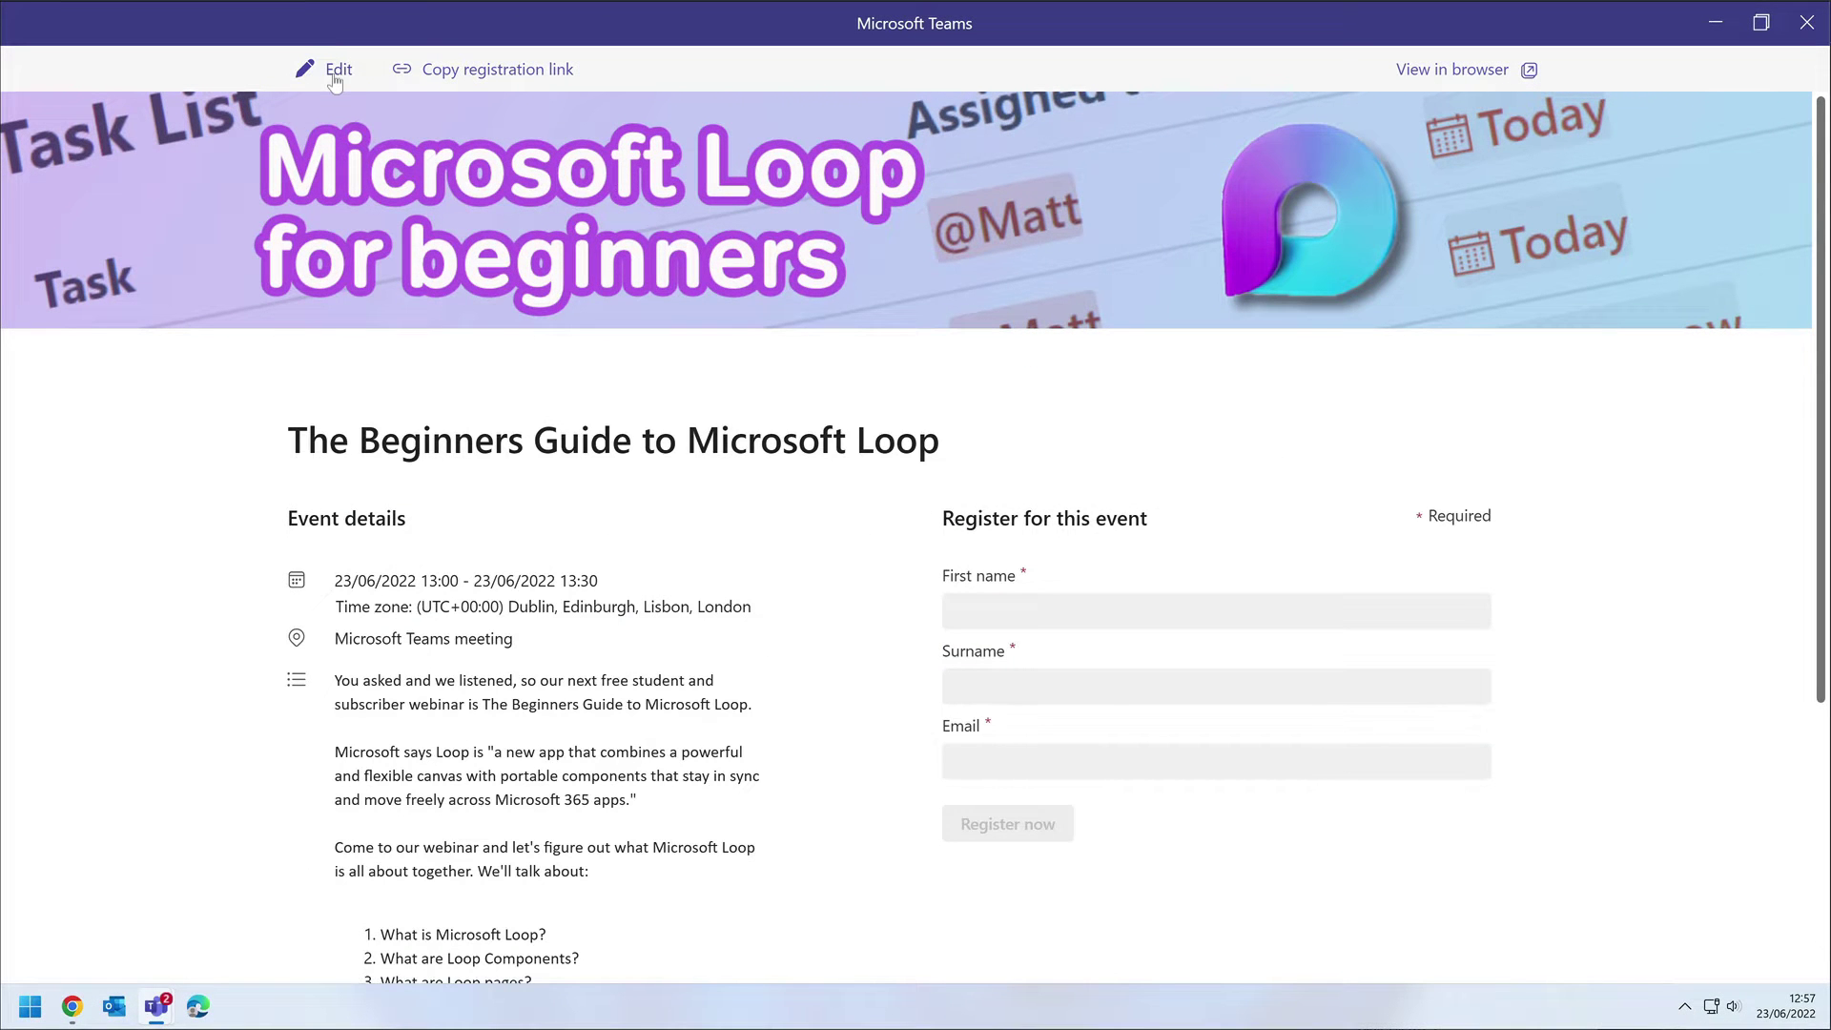
# Return to the New webinar window and send it for Thursday 23 June, 13:30–14:30.
pyautogui.moveTo(155, 1005)
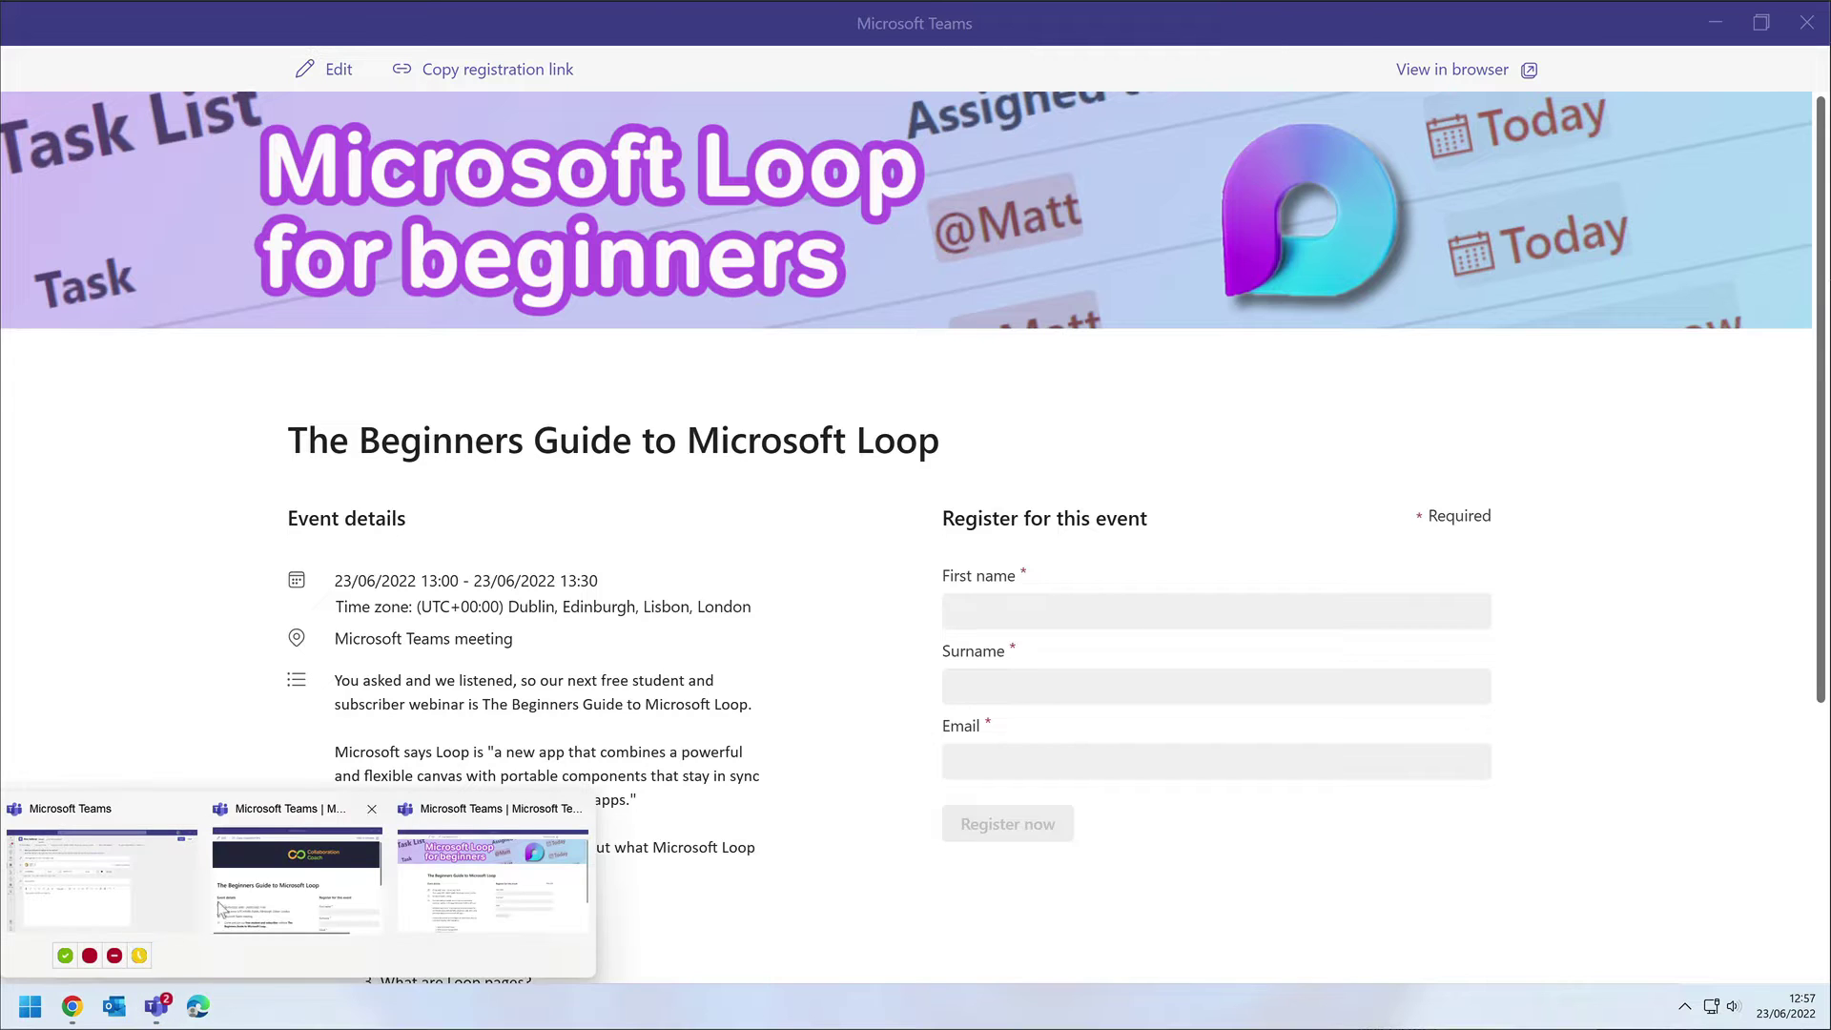
pyautogui.click(139, 873)
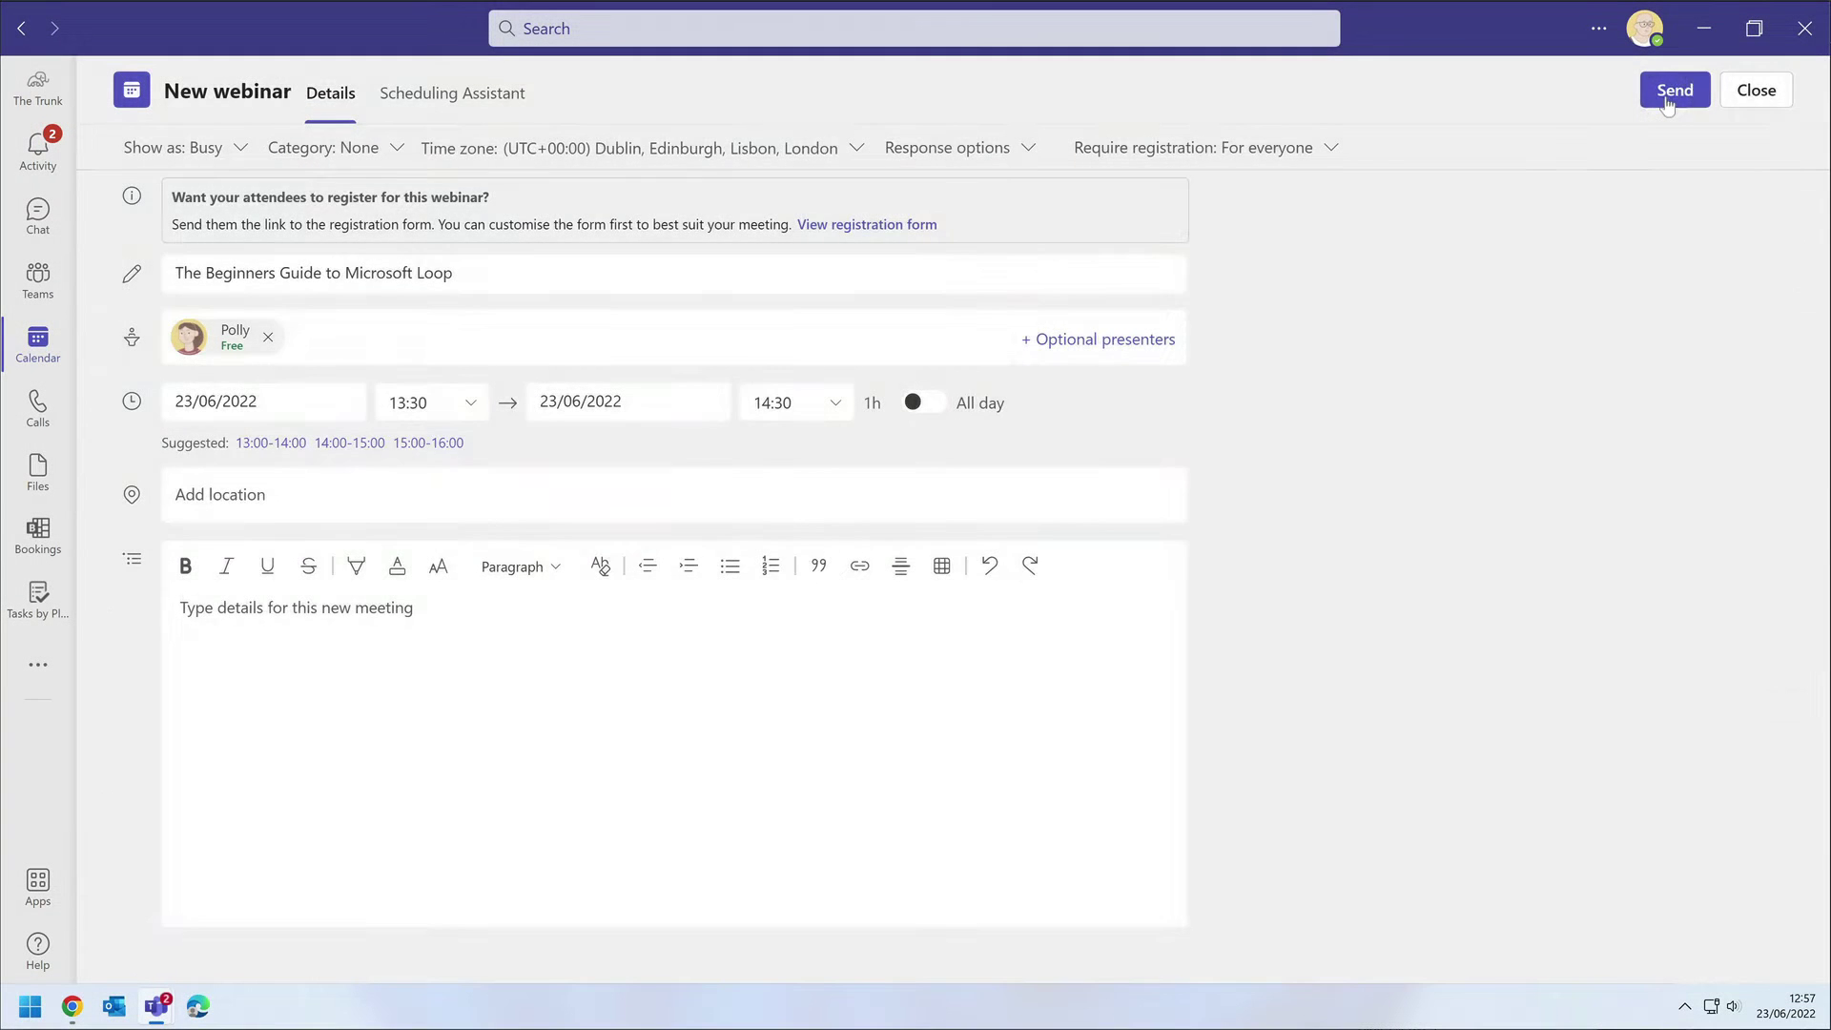
pyautogui.click(1667, 105)
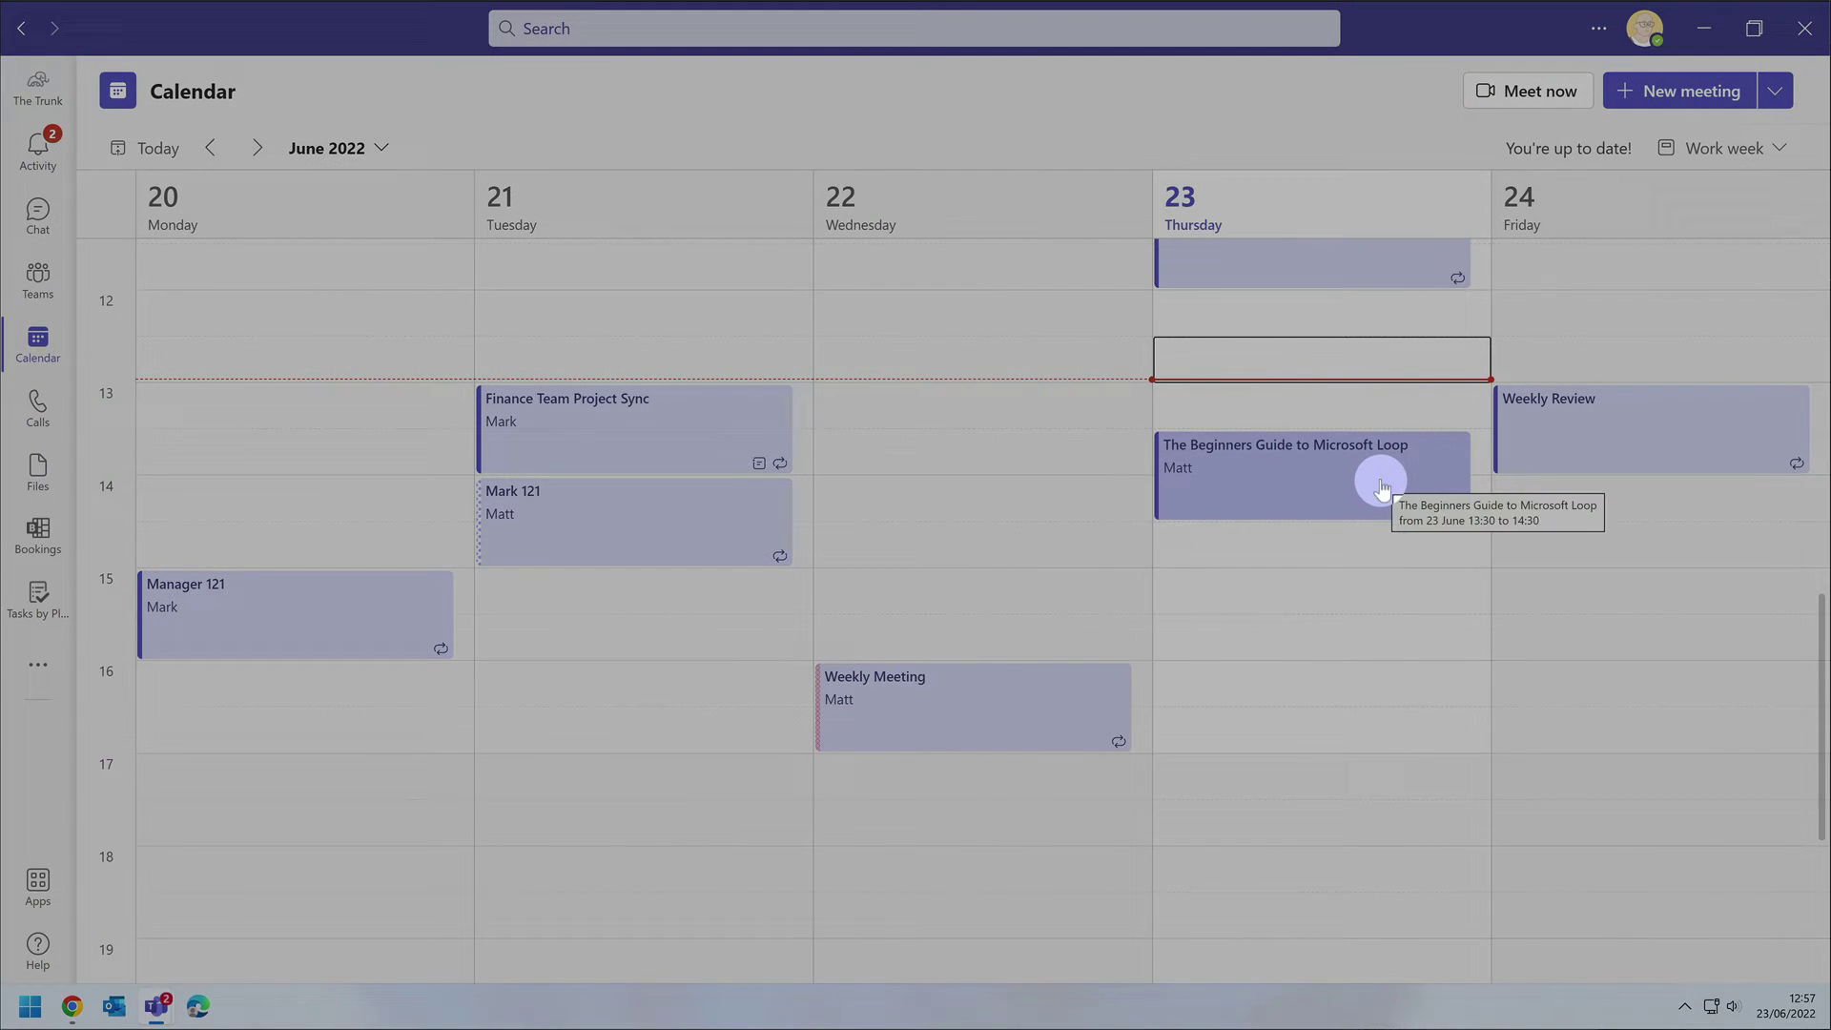
# Open the Loop webinar from the calendar for editing and go to its meeting options.
pyautogui.click(1379, 487)
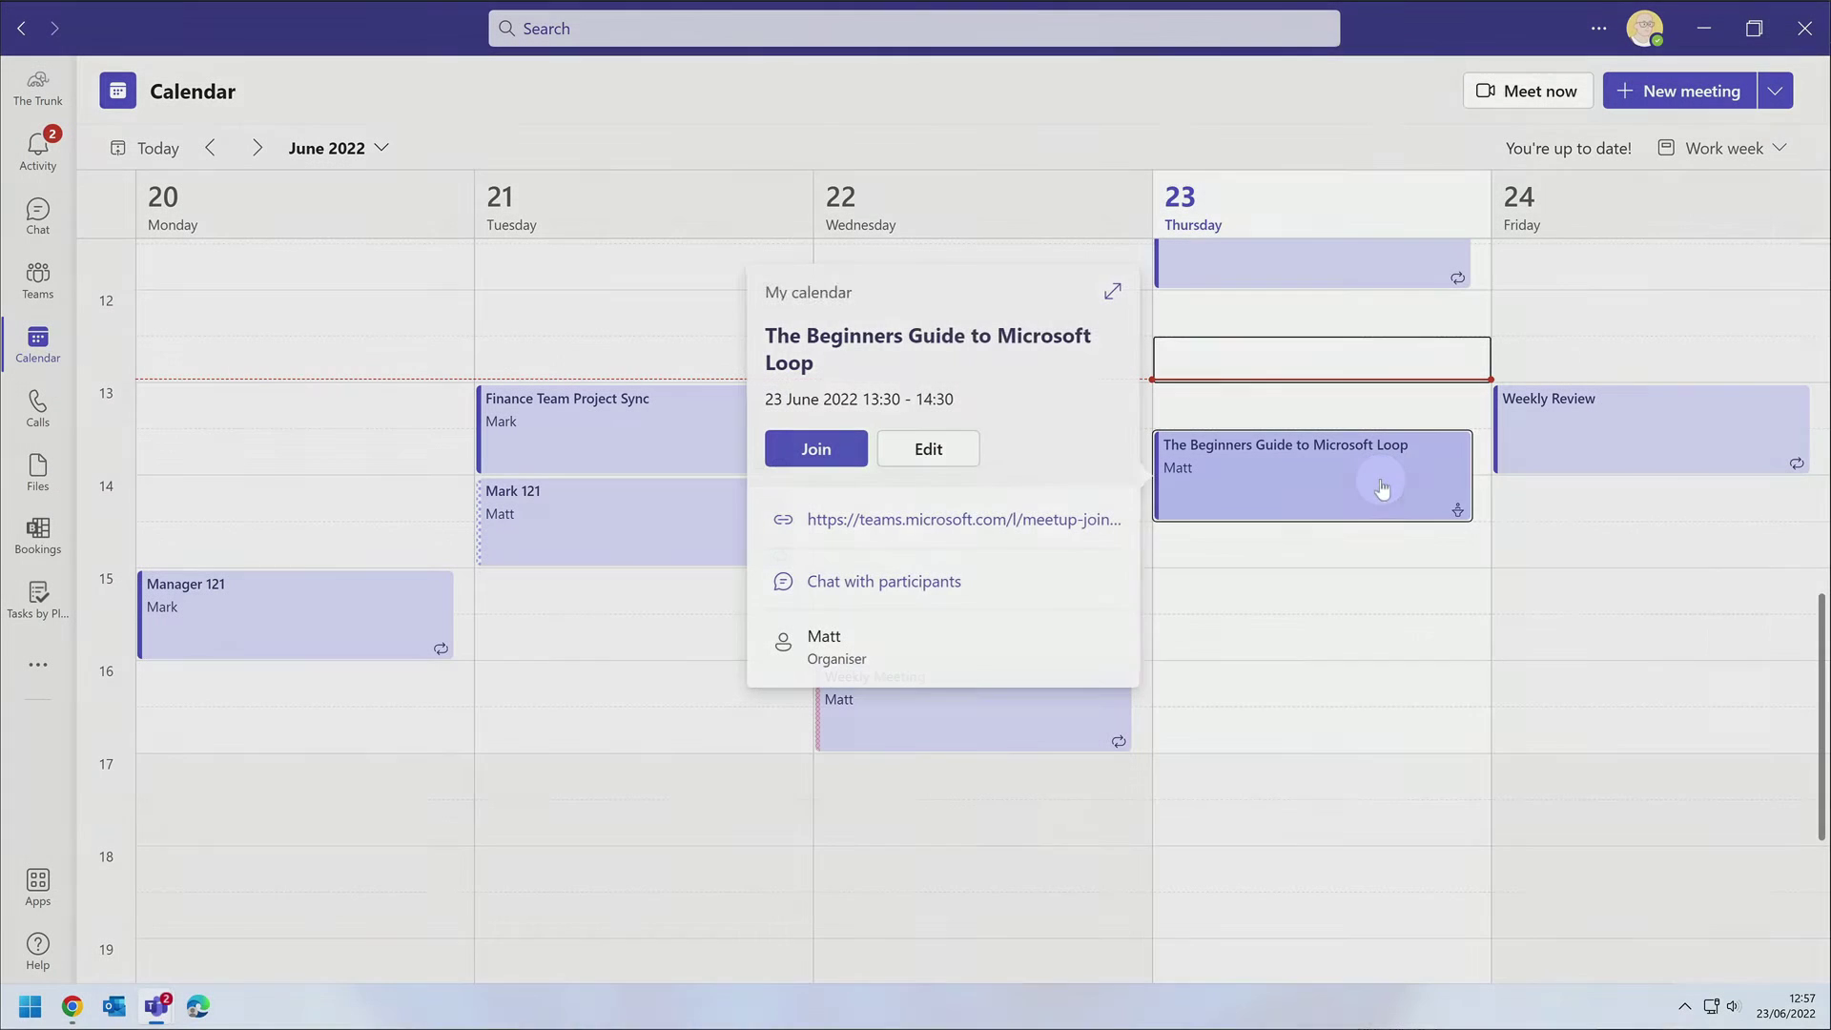
pyautogui.click(966, 451)
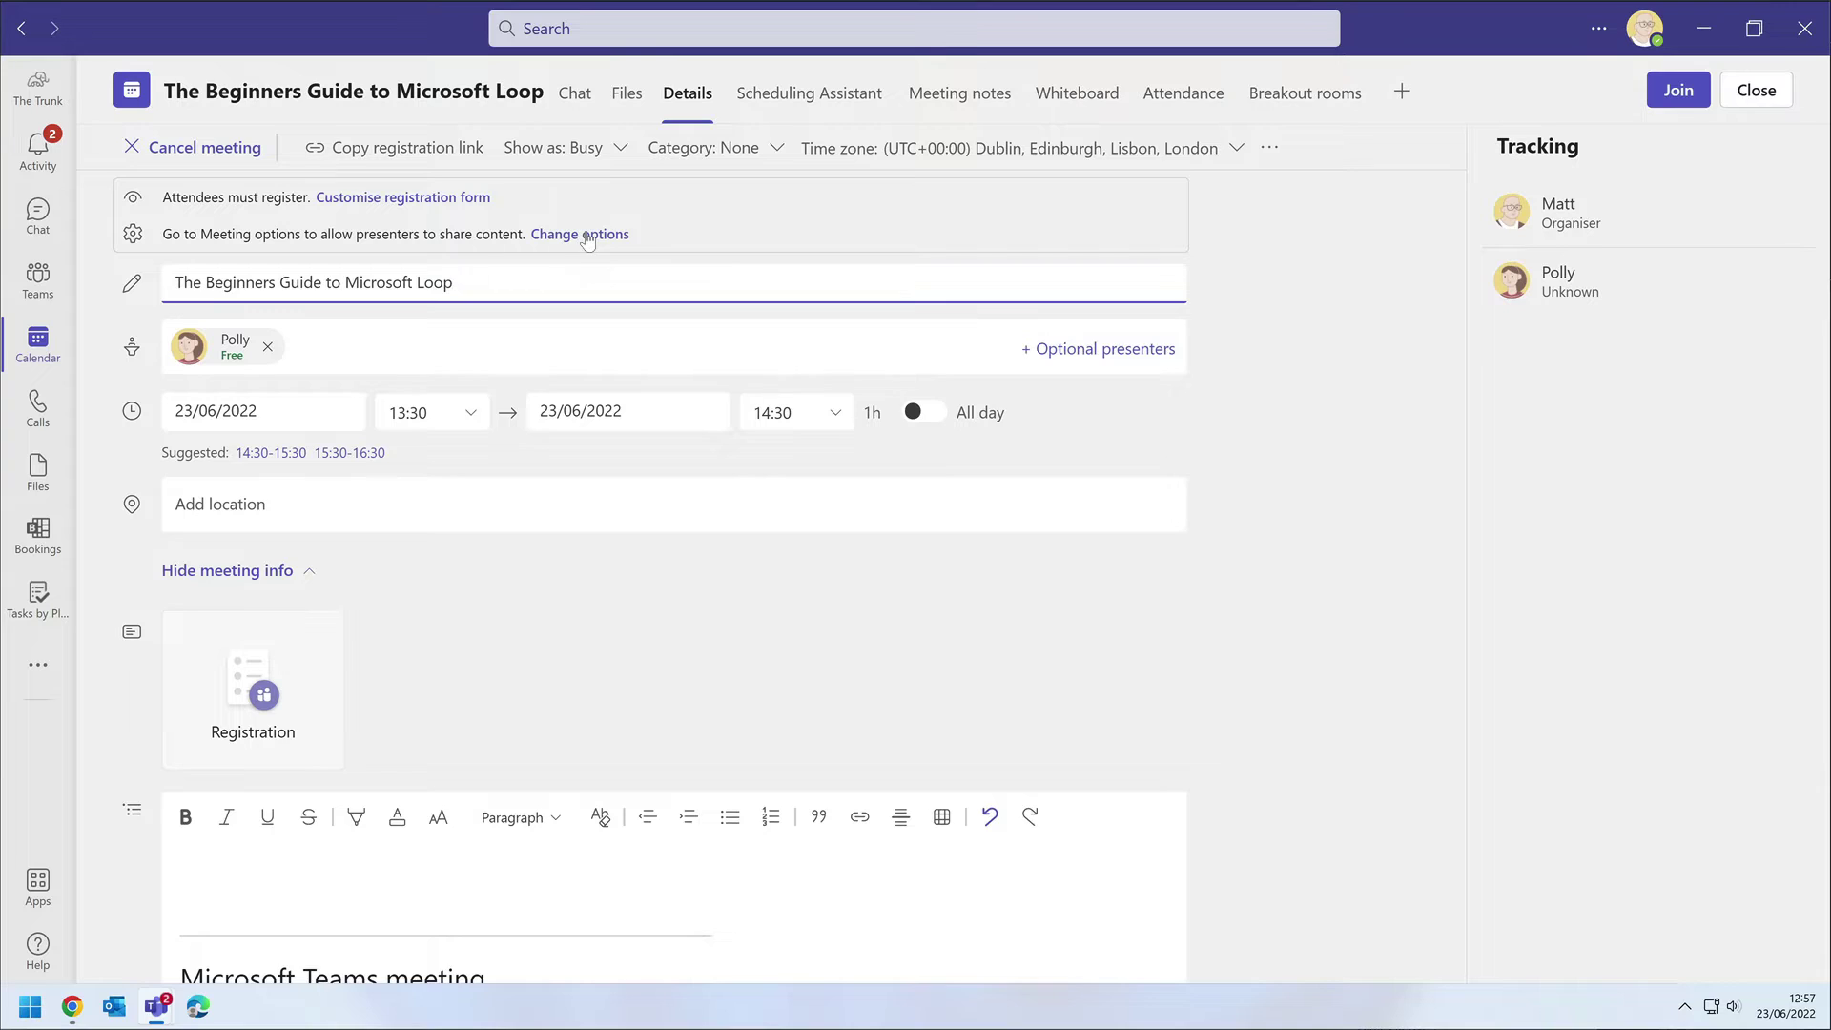
pyautogui.click(584, 235)
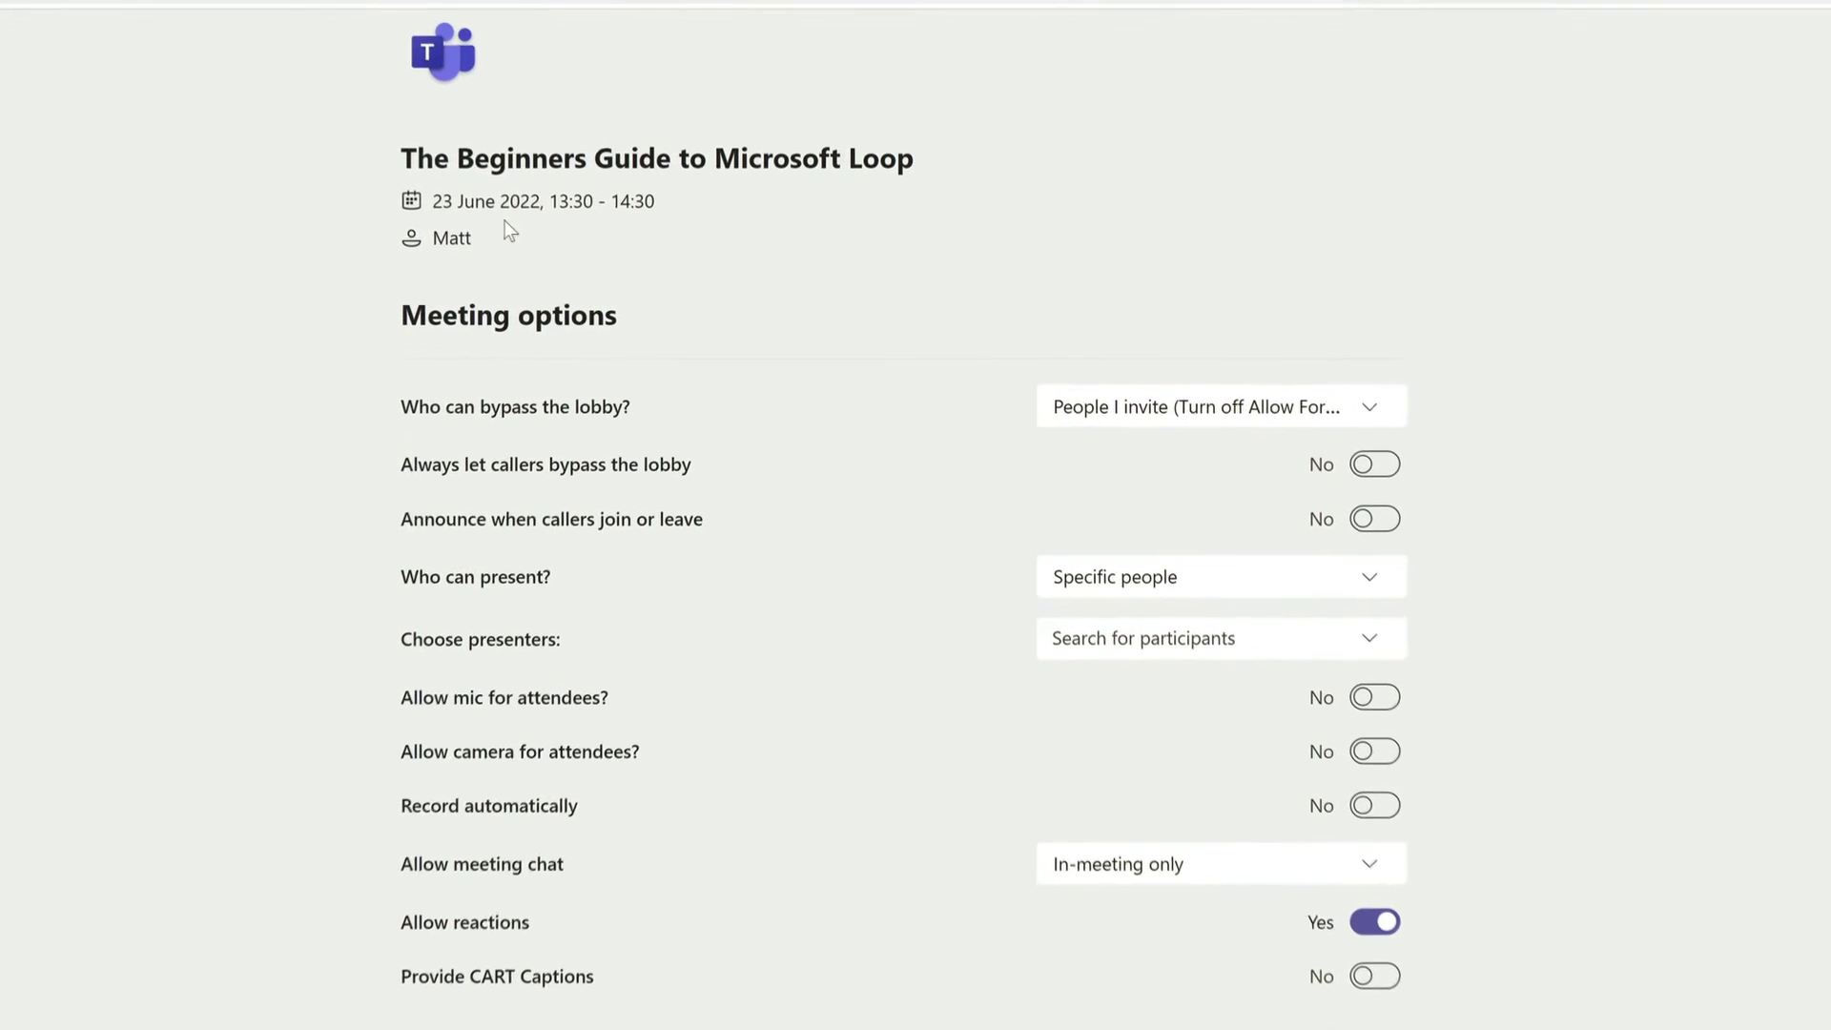
# Leave the lobby bypass setting unchanged, set Allow meeting chat to Disabled, and save.
pyautogui.click(1340, 419)
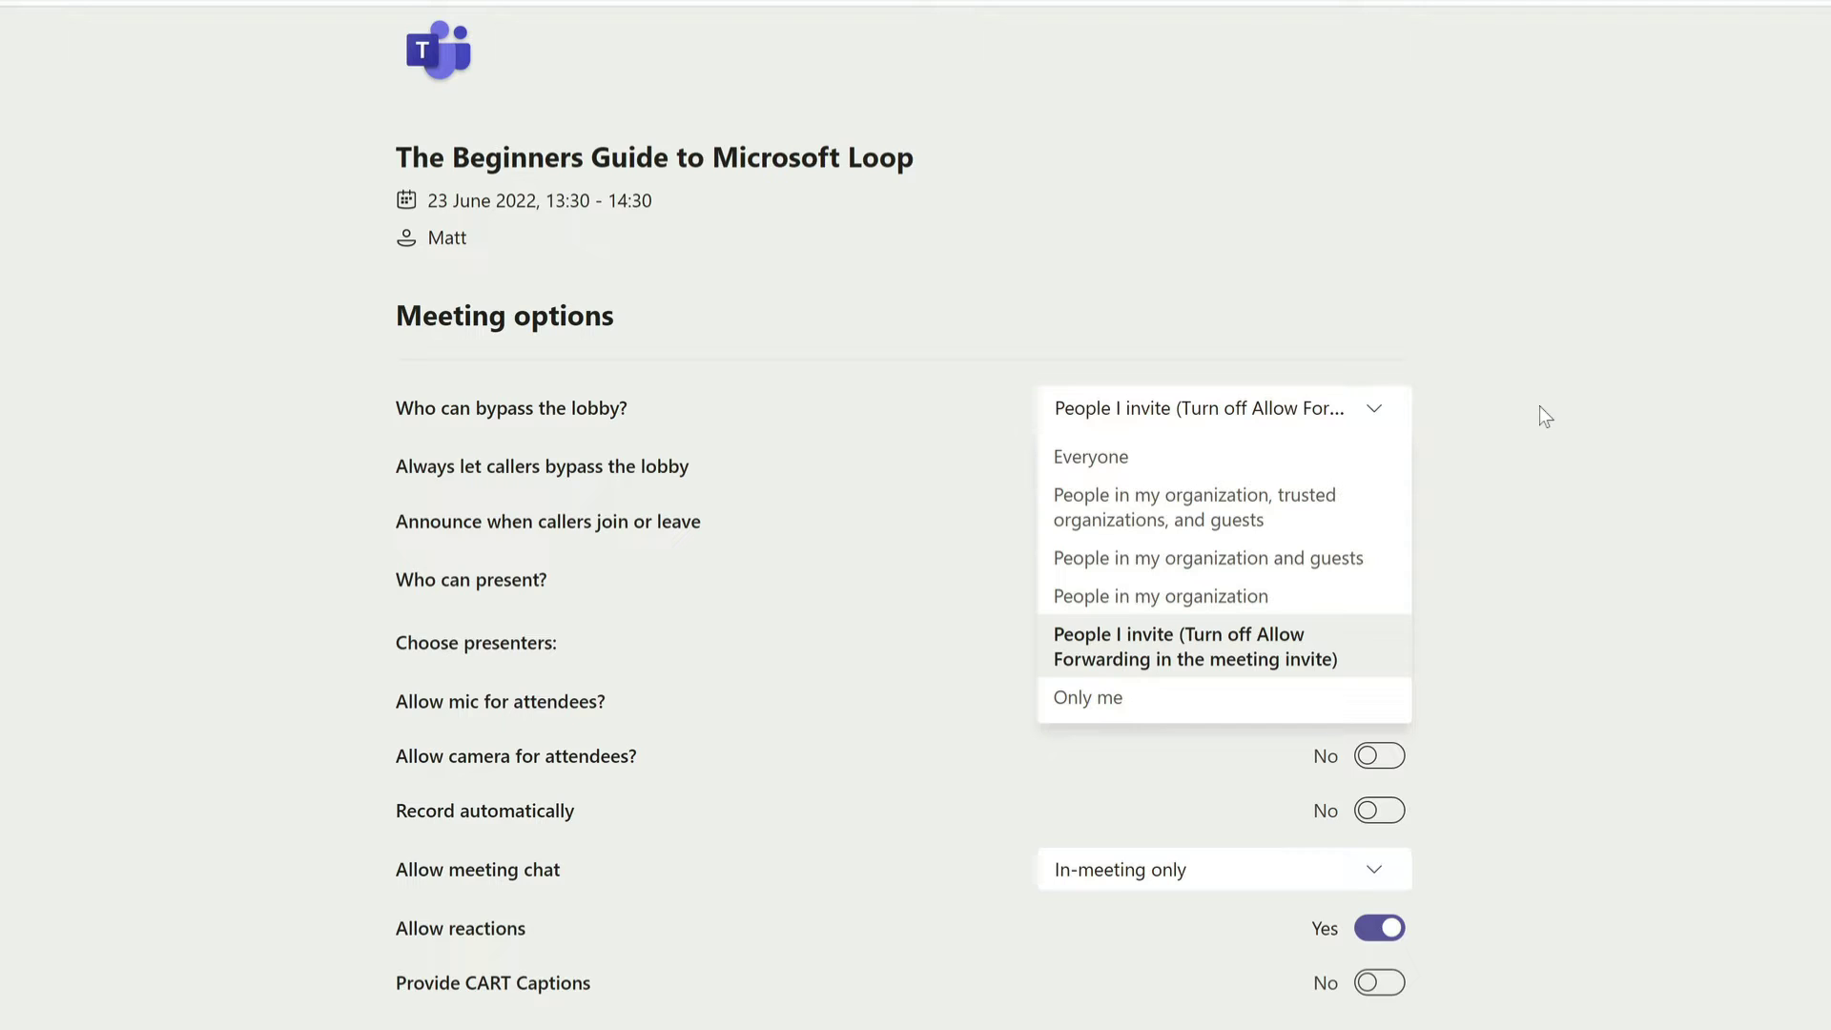
pyautogui.click(1539, 406)
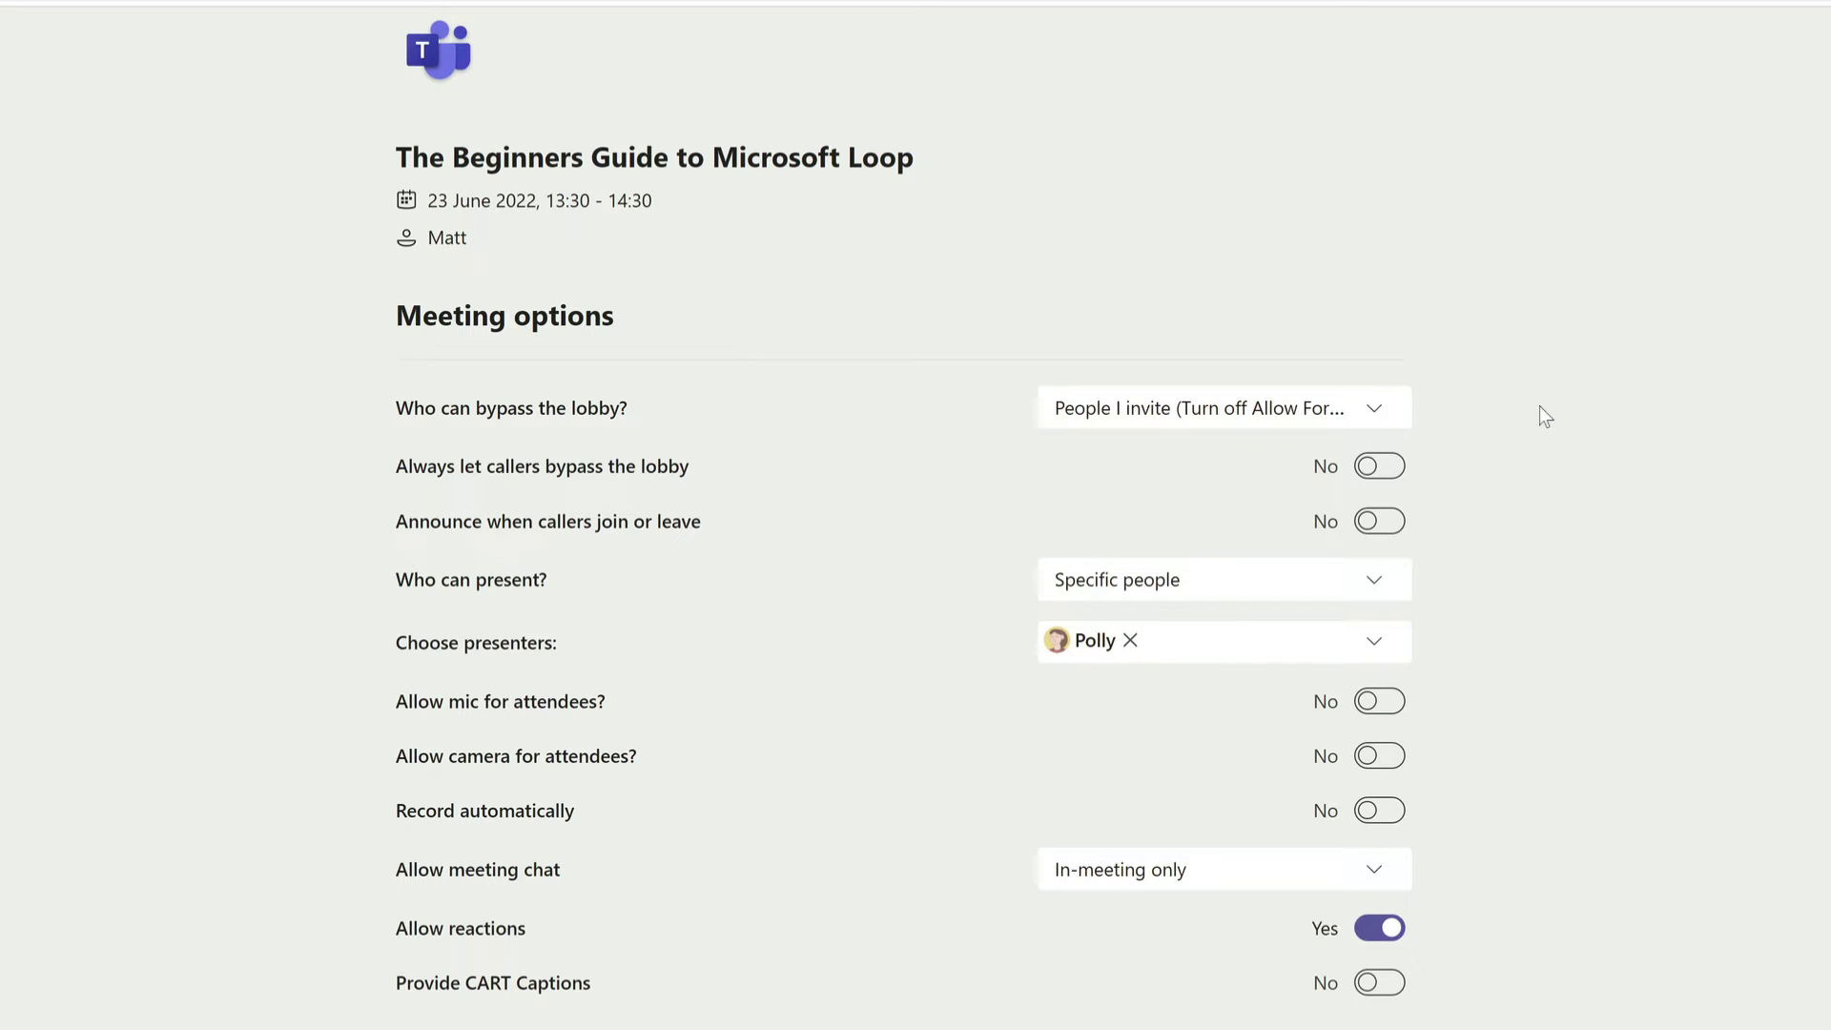
pyautogui.click(1223, 417)
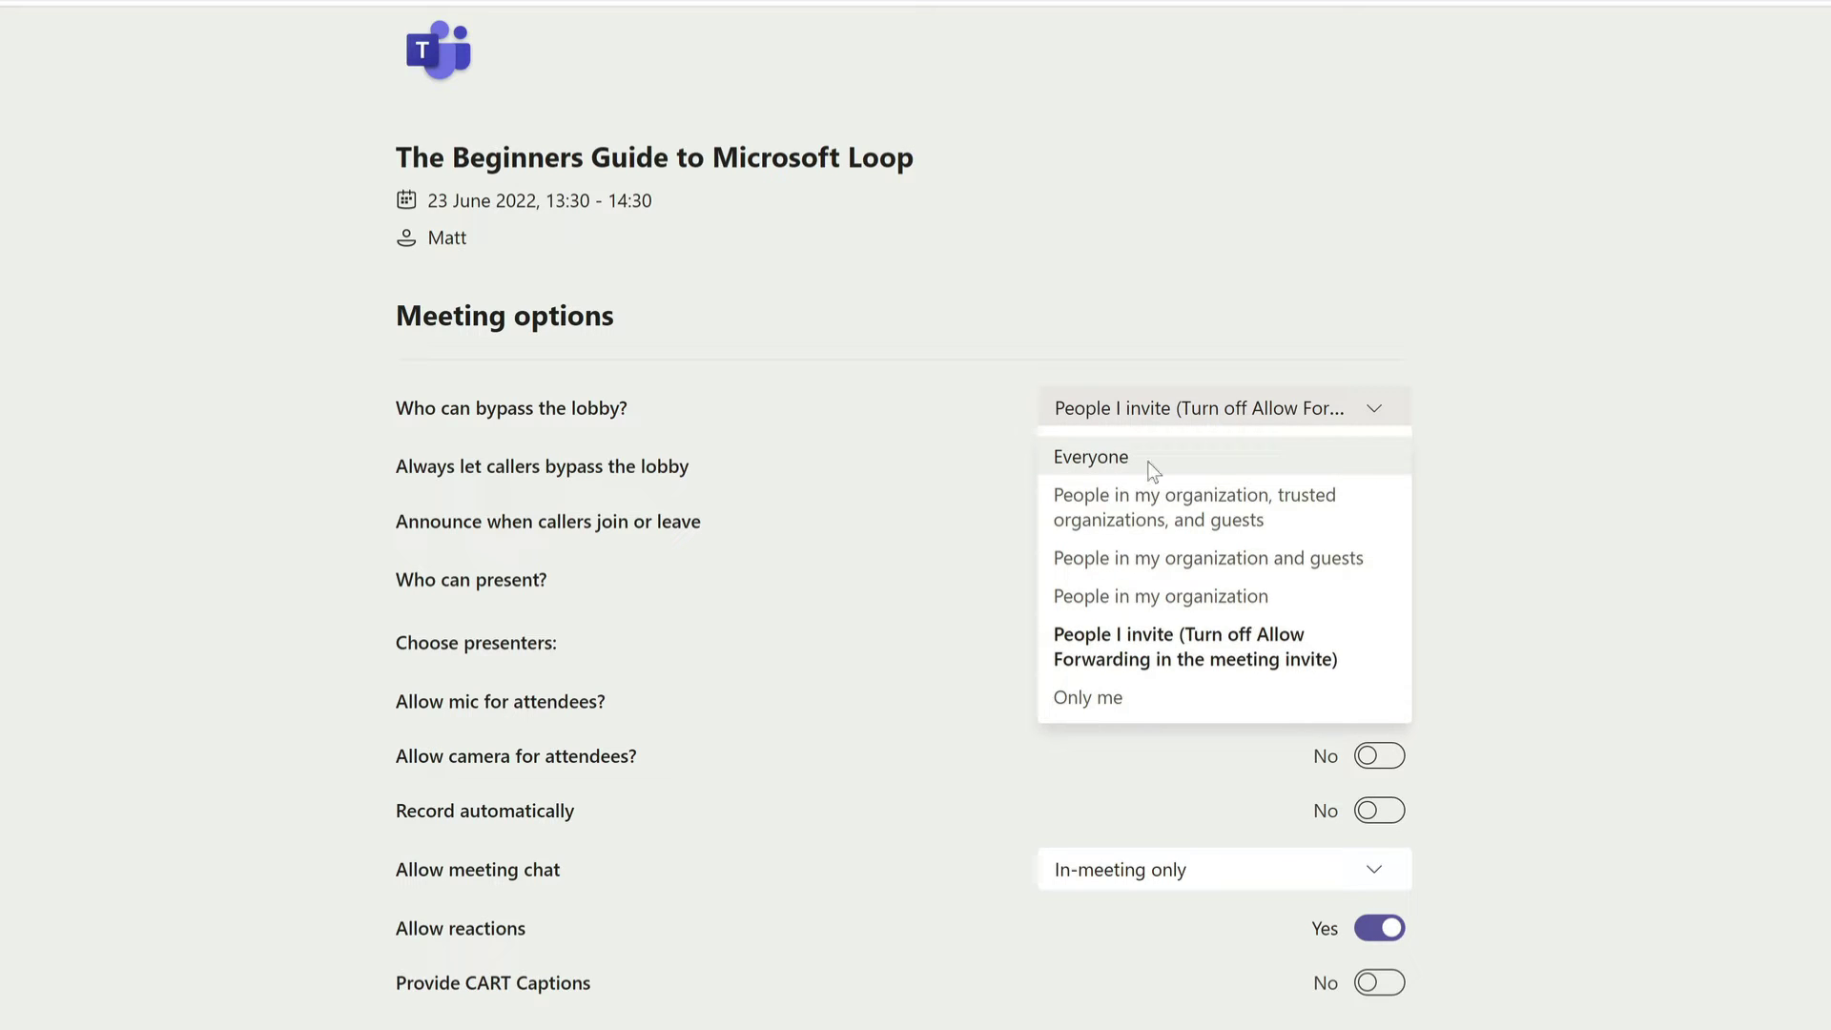
pyautogui.click(1561, 452)
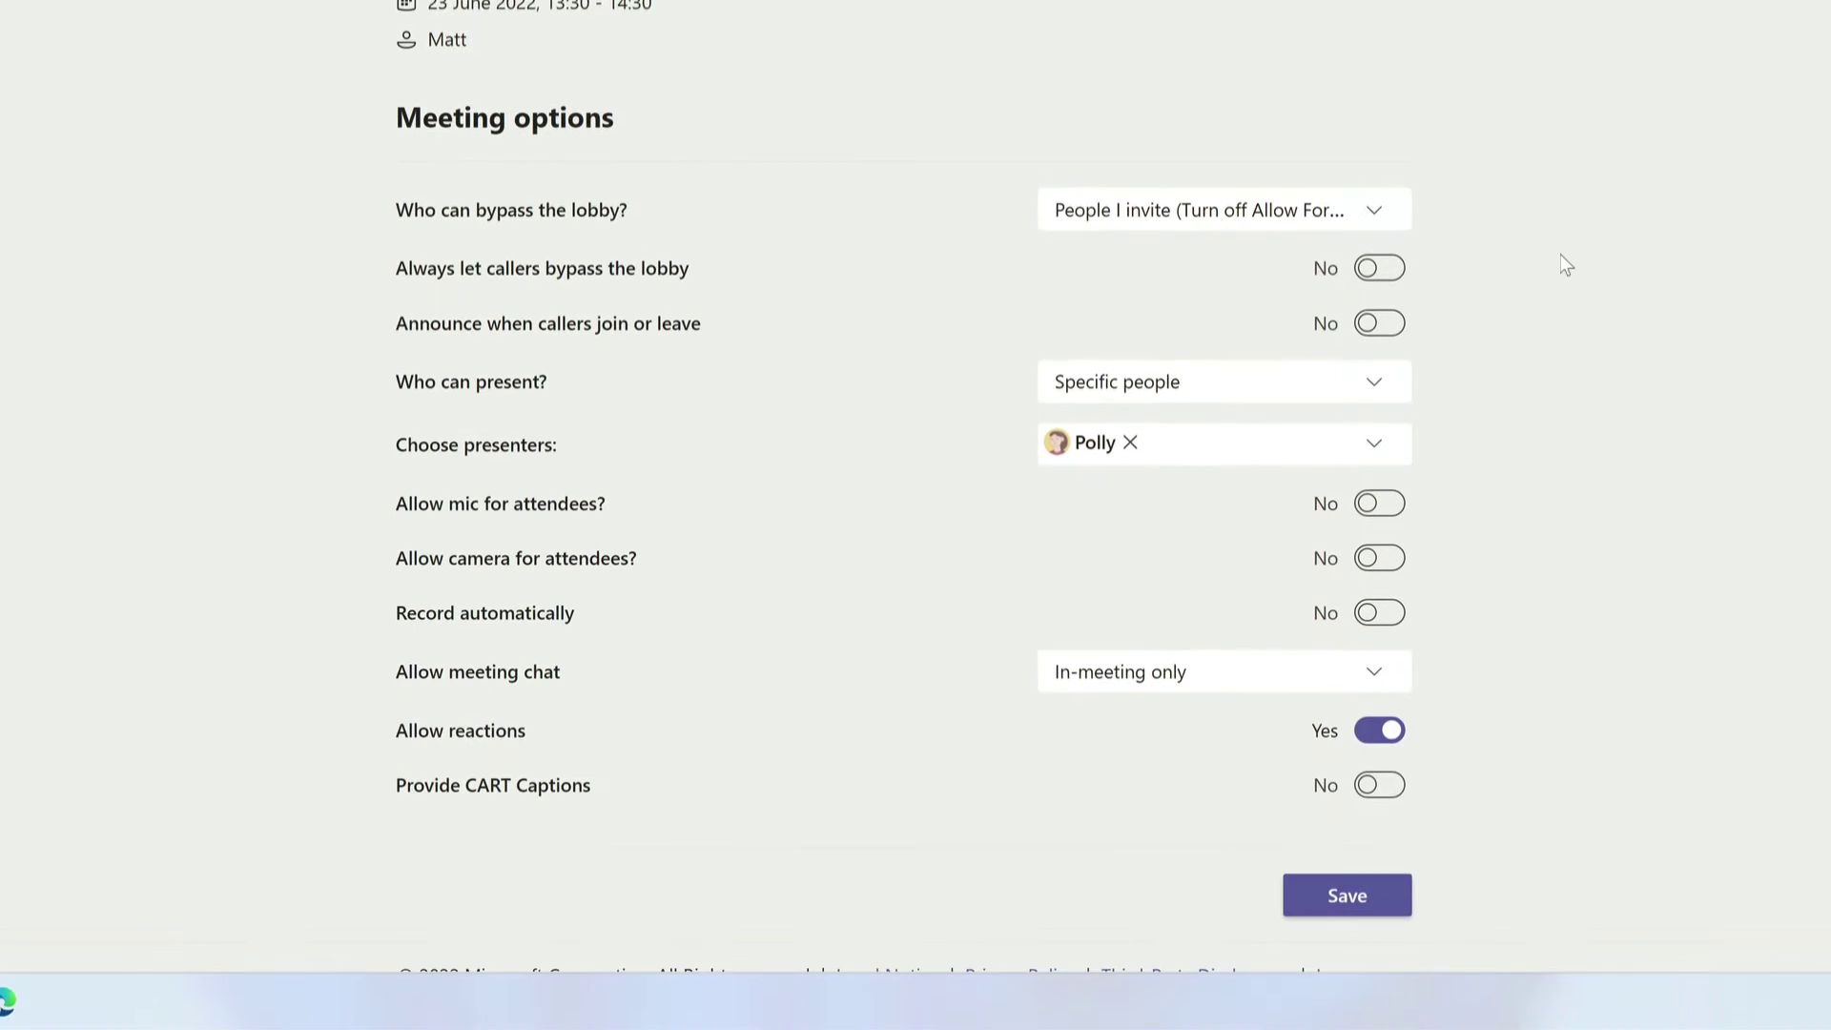
pyautogui.click(1163, 672)
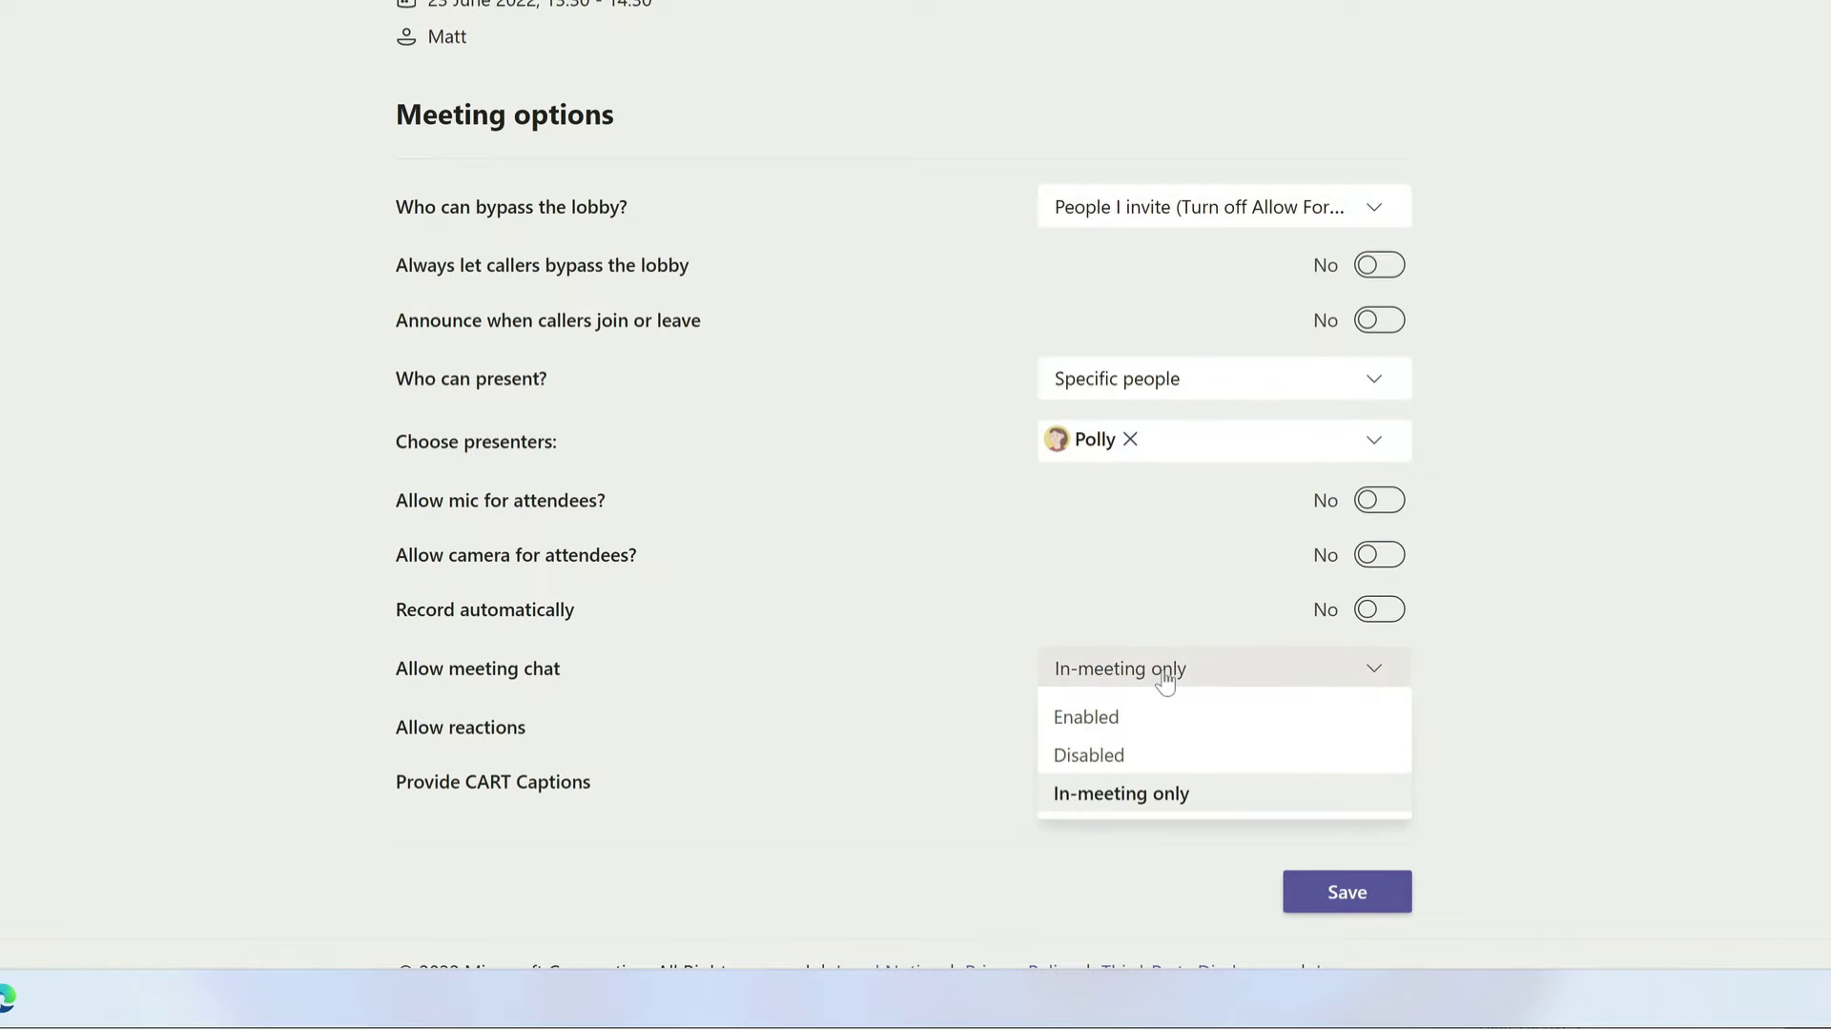
pyautogui.click(1271, 749)
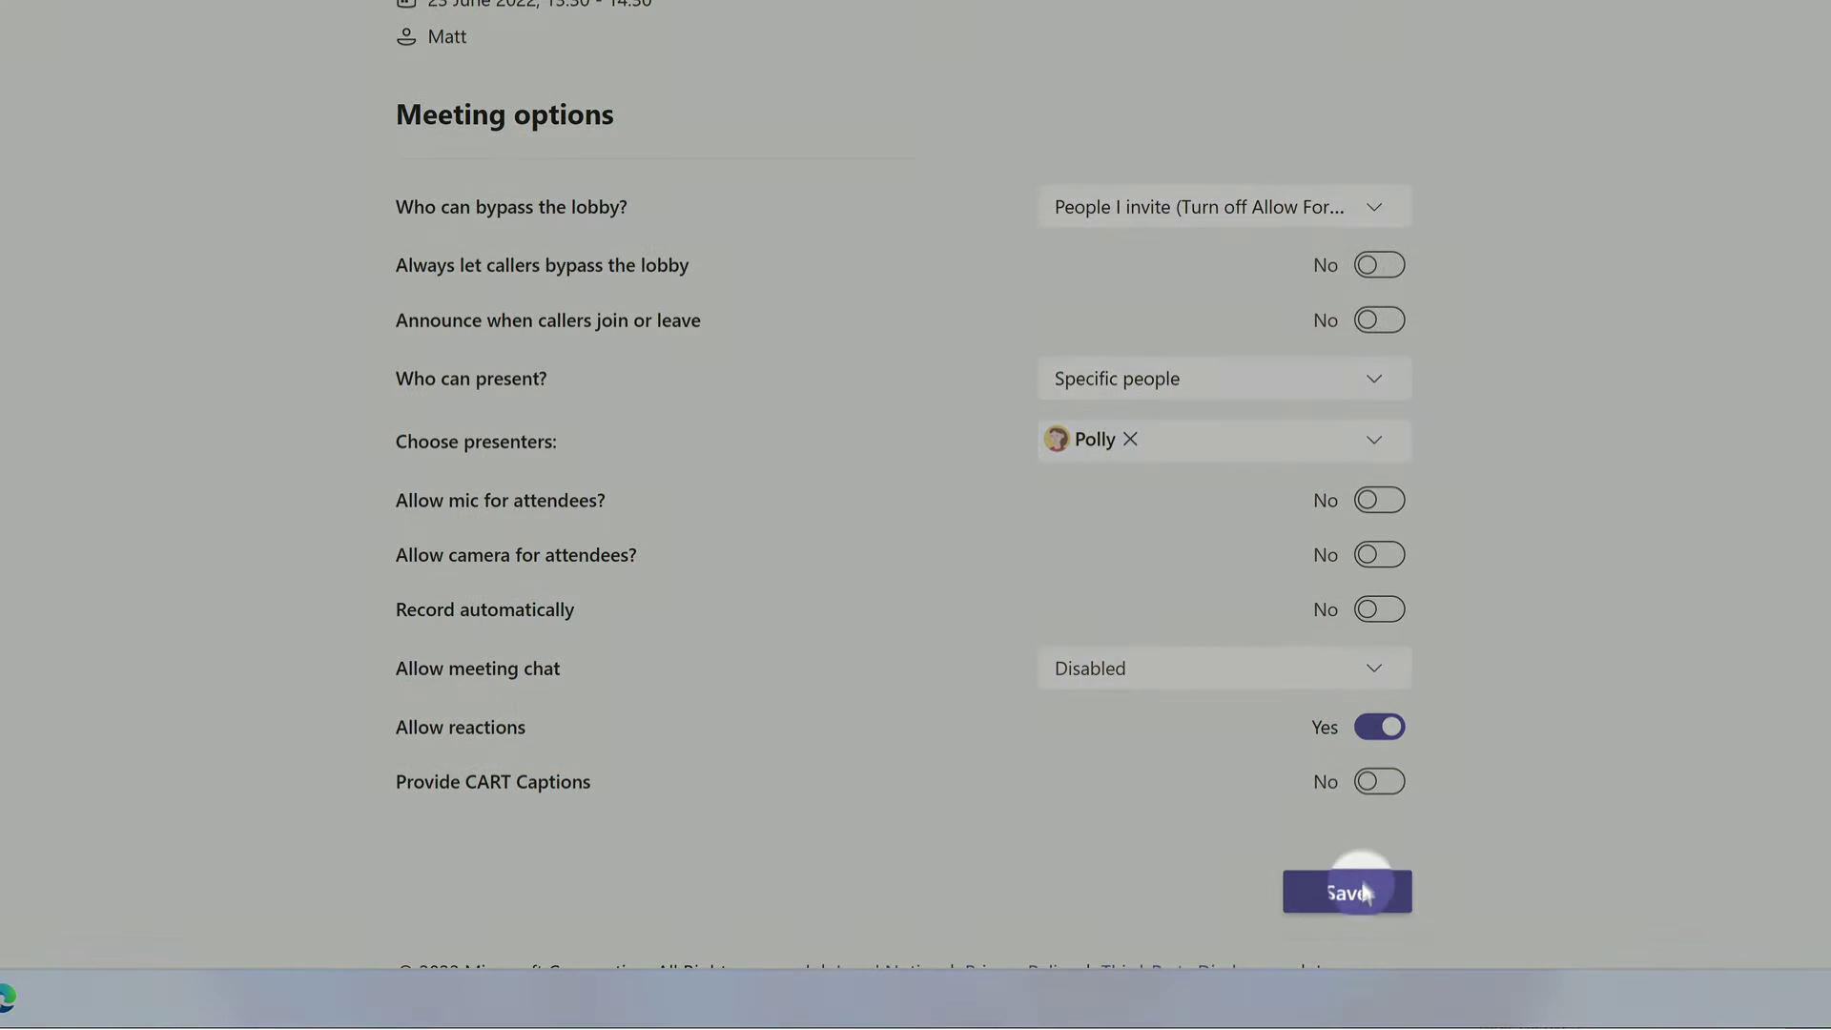
pyautogui.click(1348, 890)
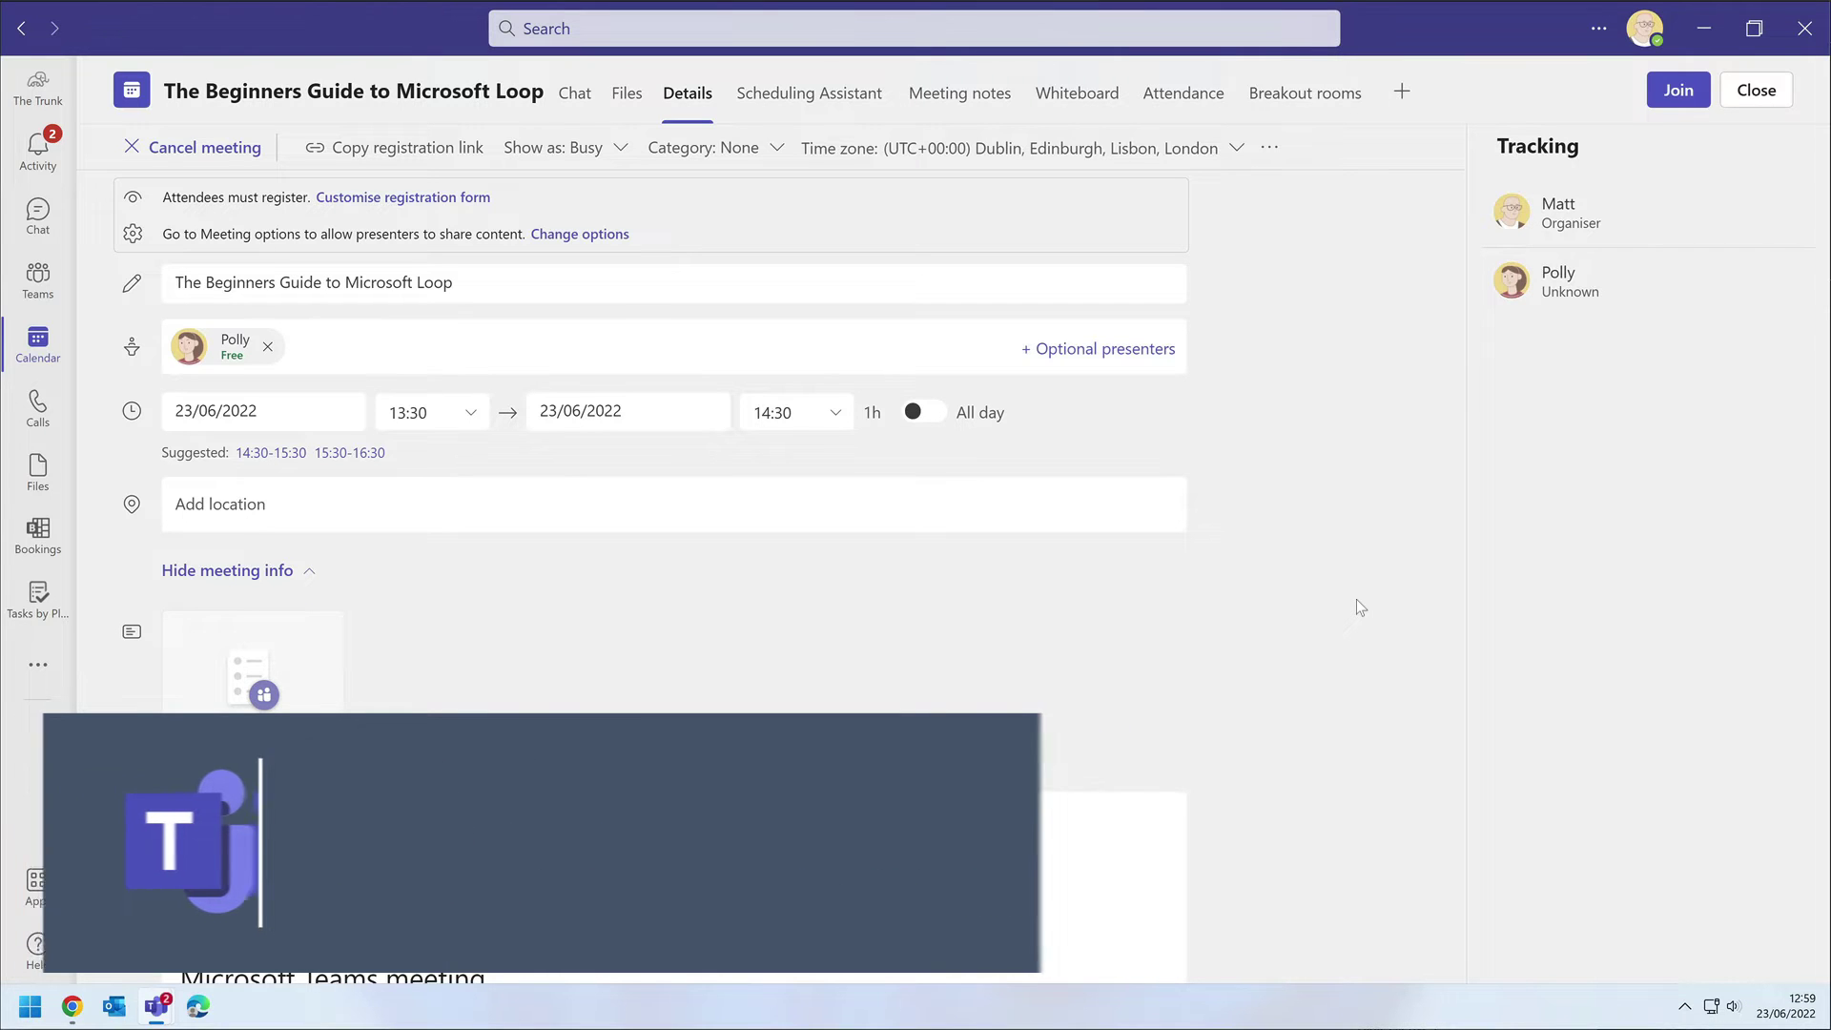
# Add a Q&A tab with Moderate attendee conversations turned on.
pyautogui.click(1401, 93)
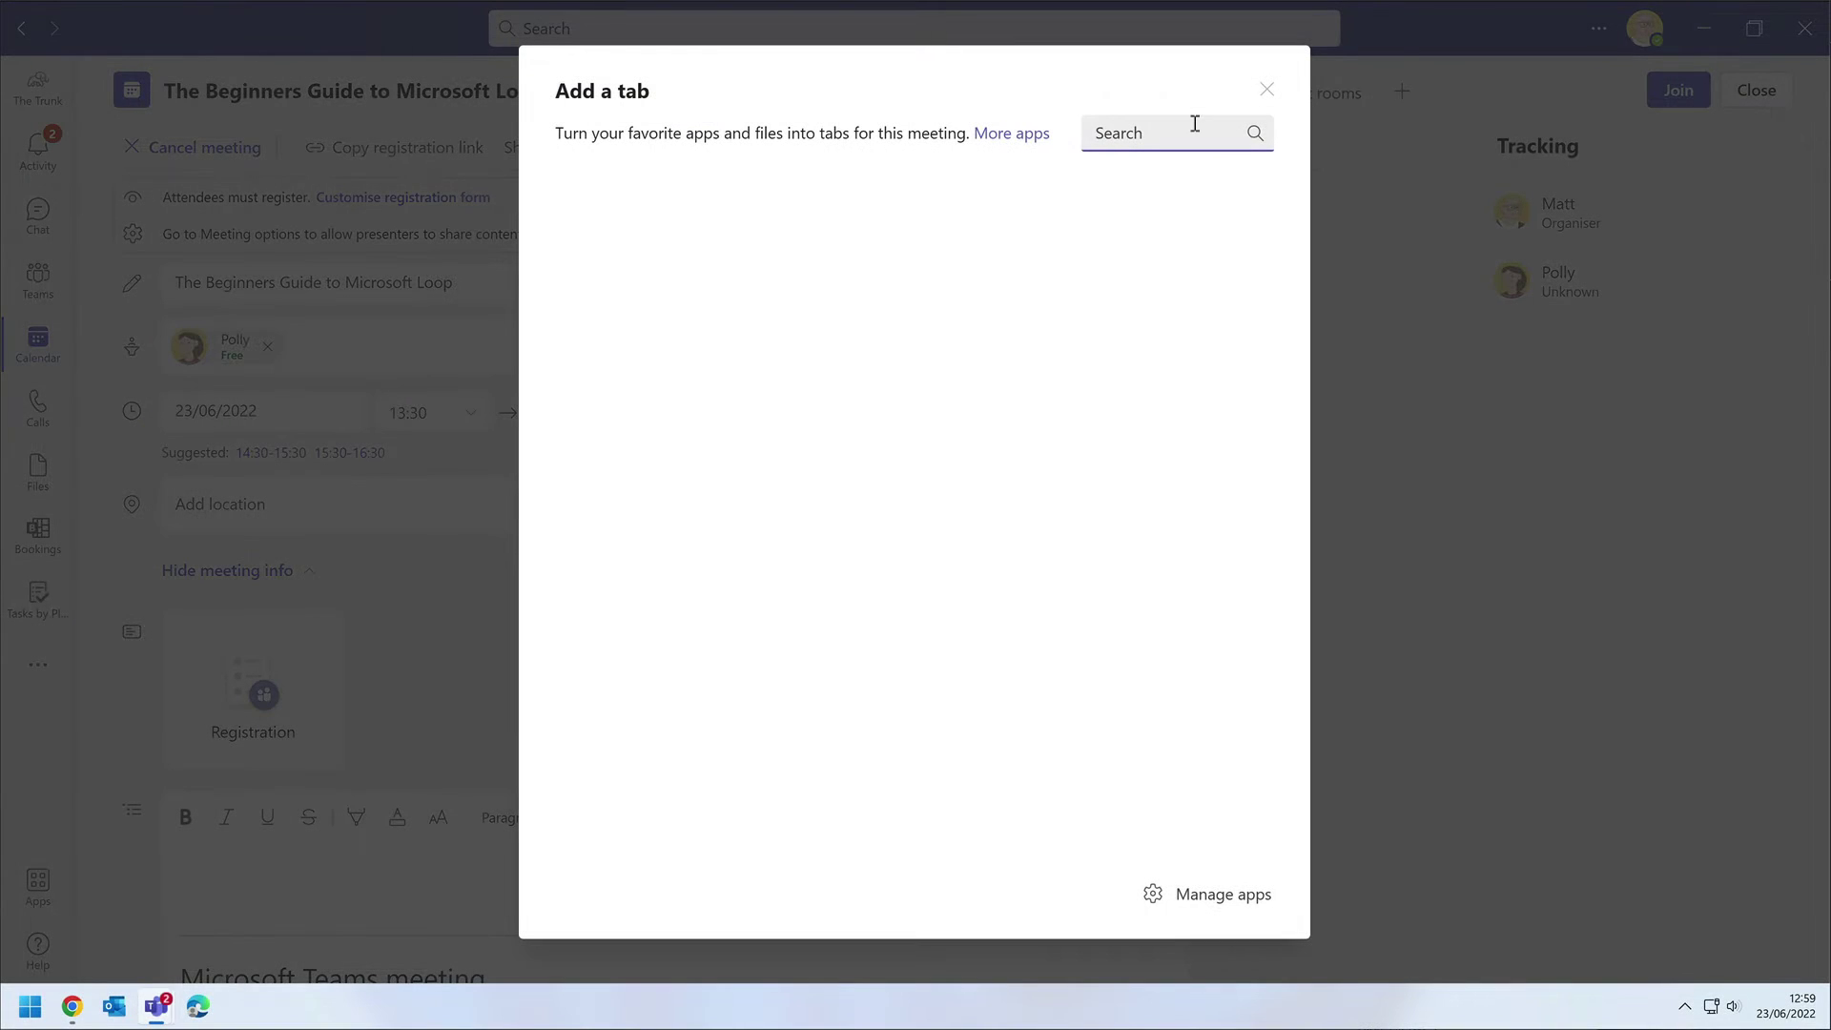
pyautogui.write('Q&A')
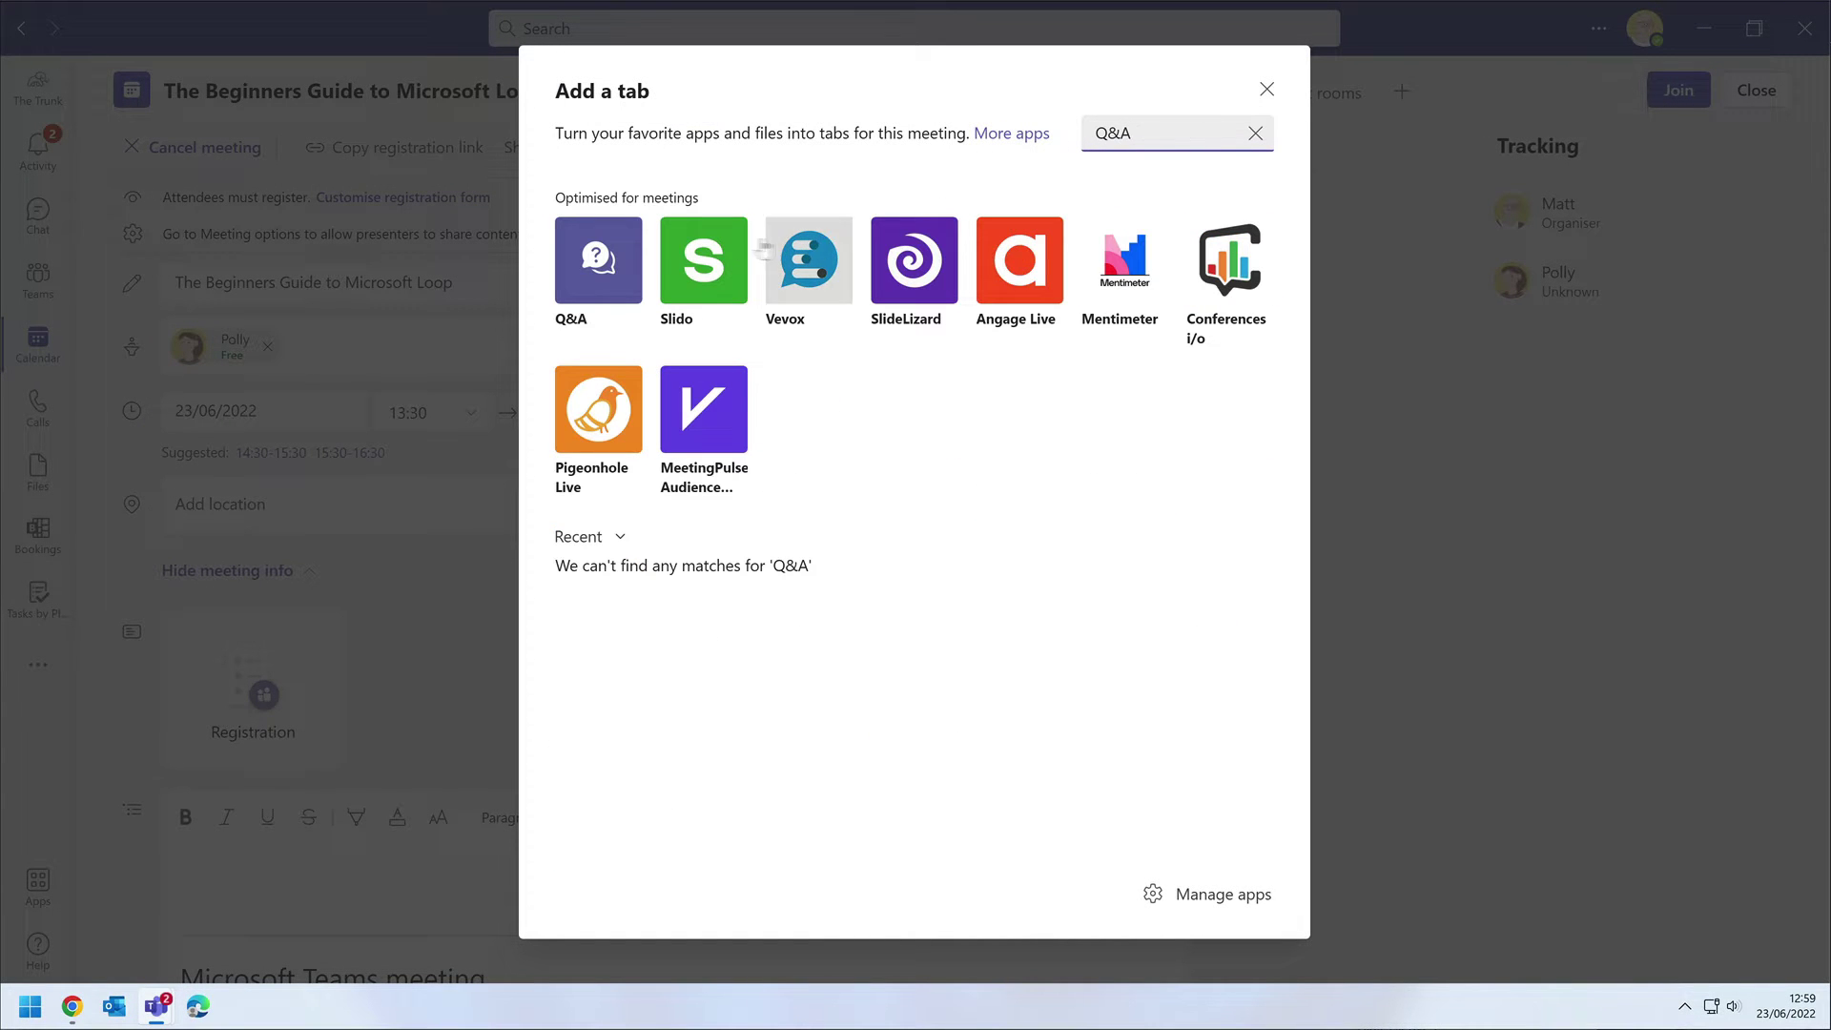
pyautogui.click(594, 254)
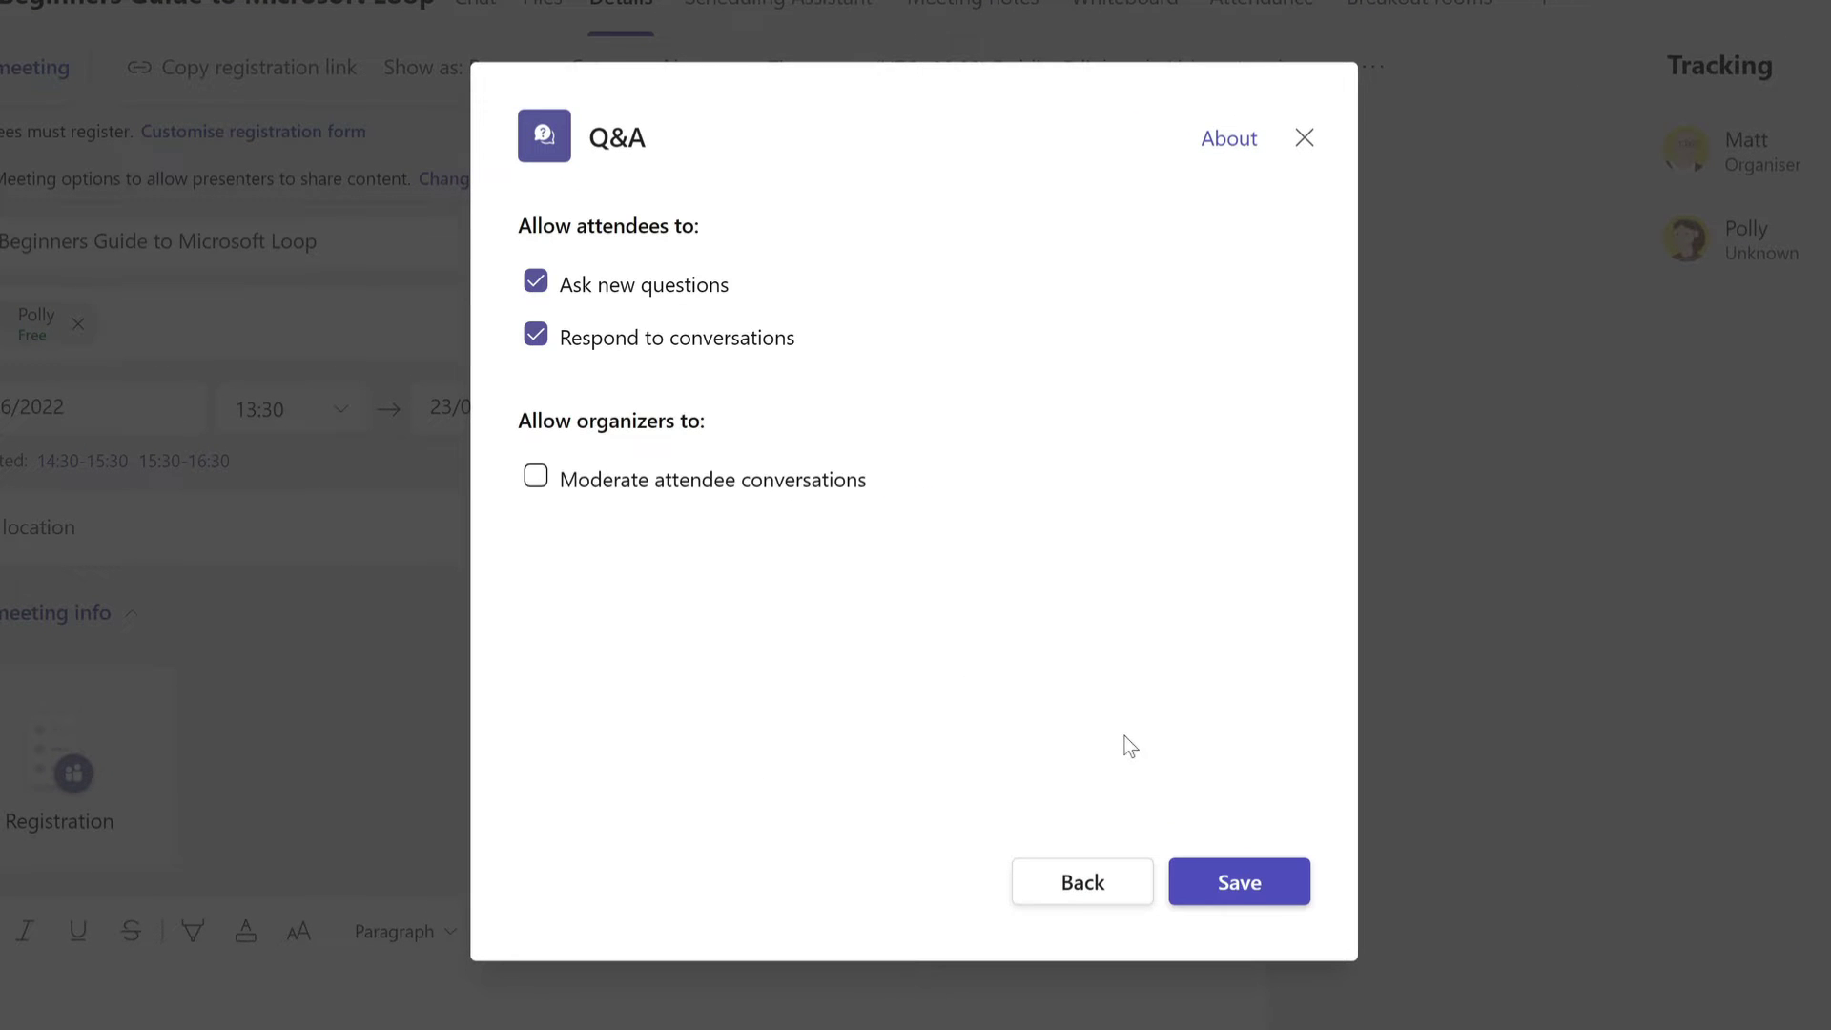
pyautogui.click(535, 477)
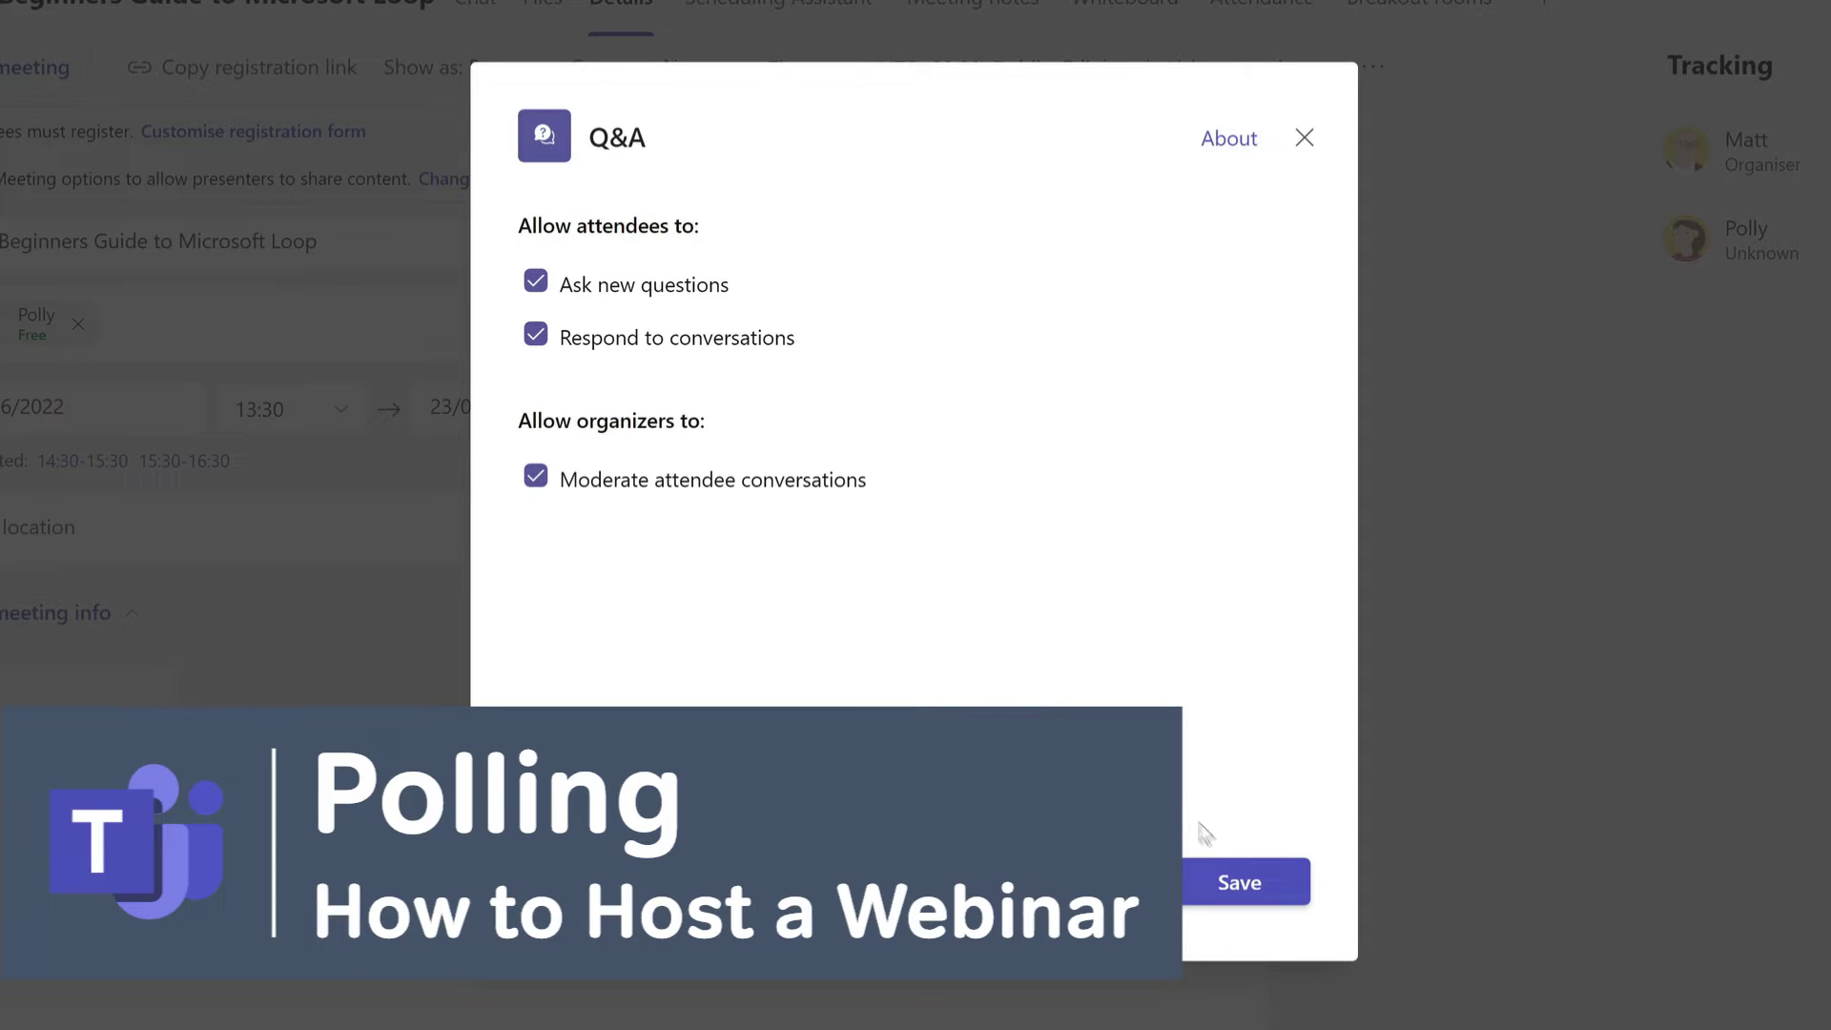
pyautogui.click(1236, 877)
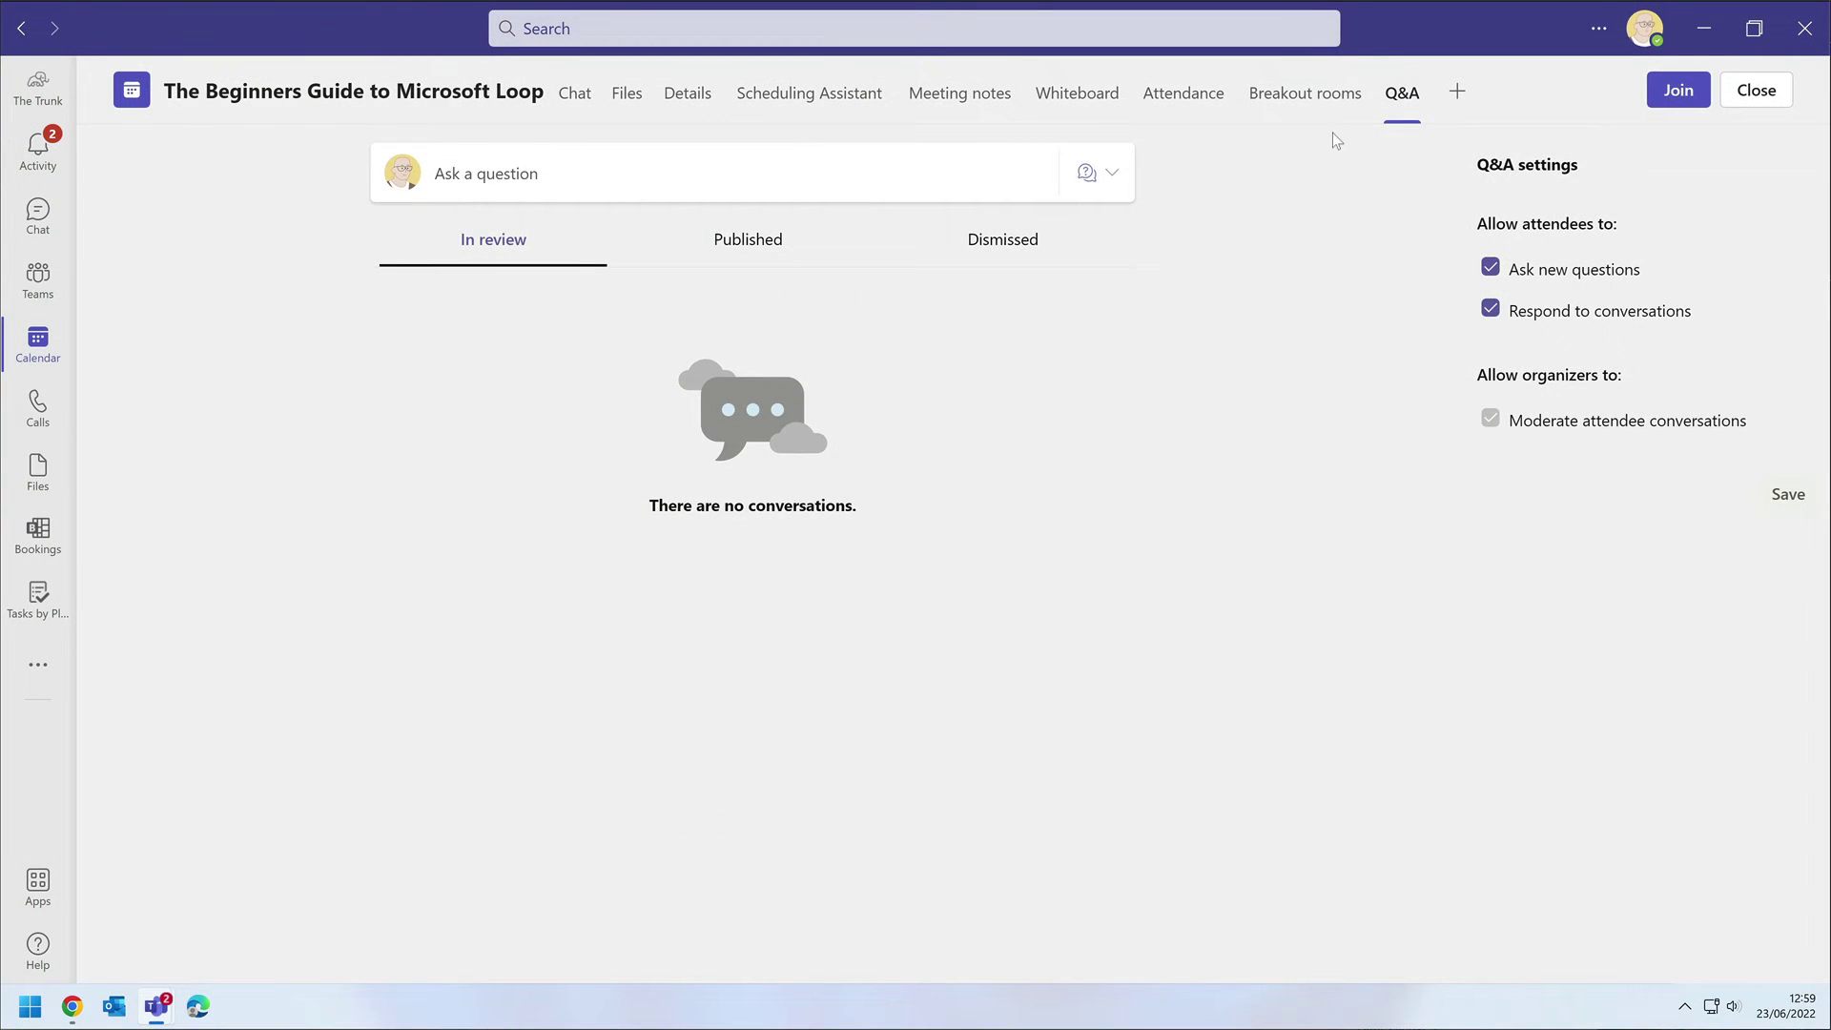
# Add a Forms polls tab and save the 'How are you feeling today?' suggestion as a draft.
pyautogui.click(1456, 91)
pyautogui.click(1231, 132)
pyautogui.write('forms')
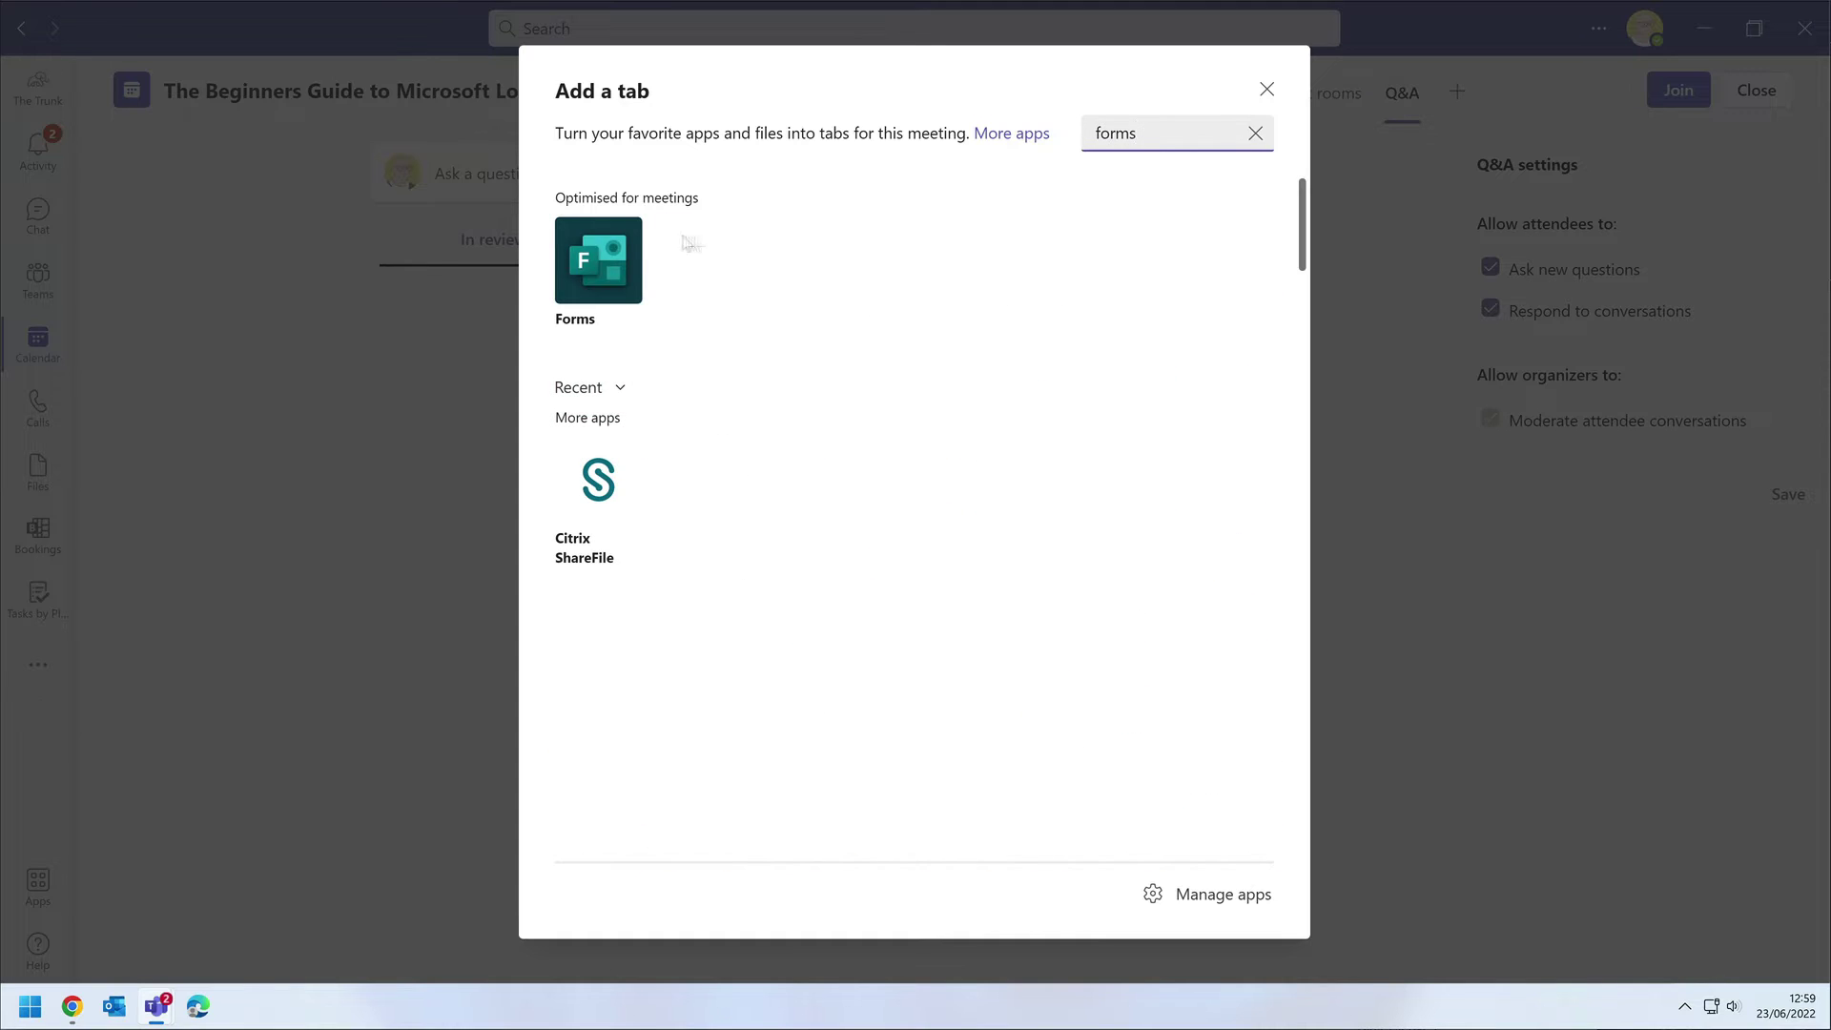
pyautogui.click(598, 259)
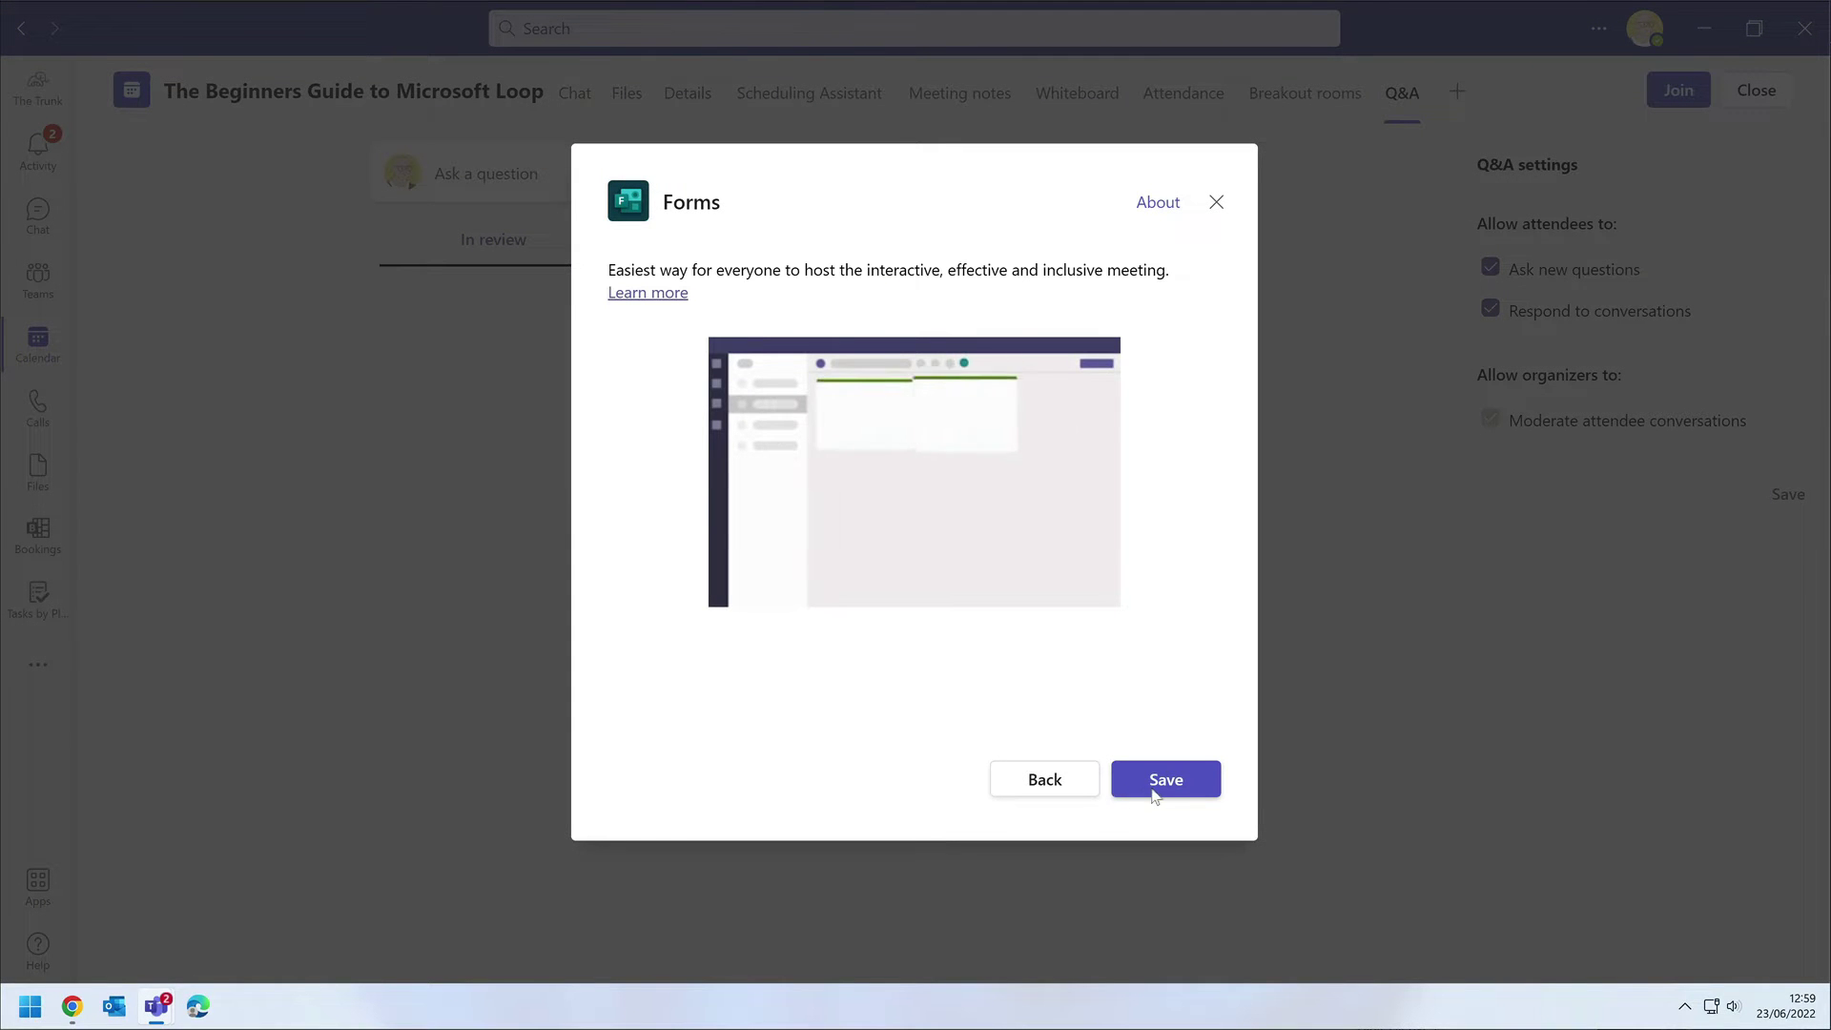
pyautogui.click(1166, 779)
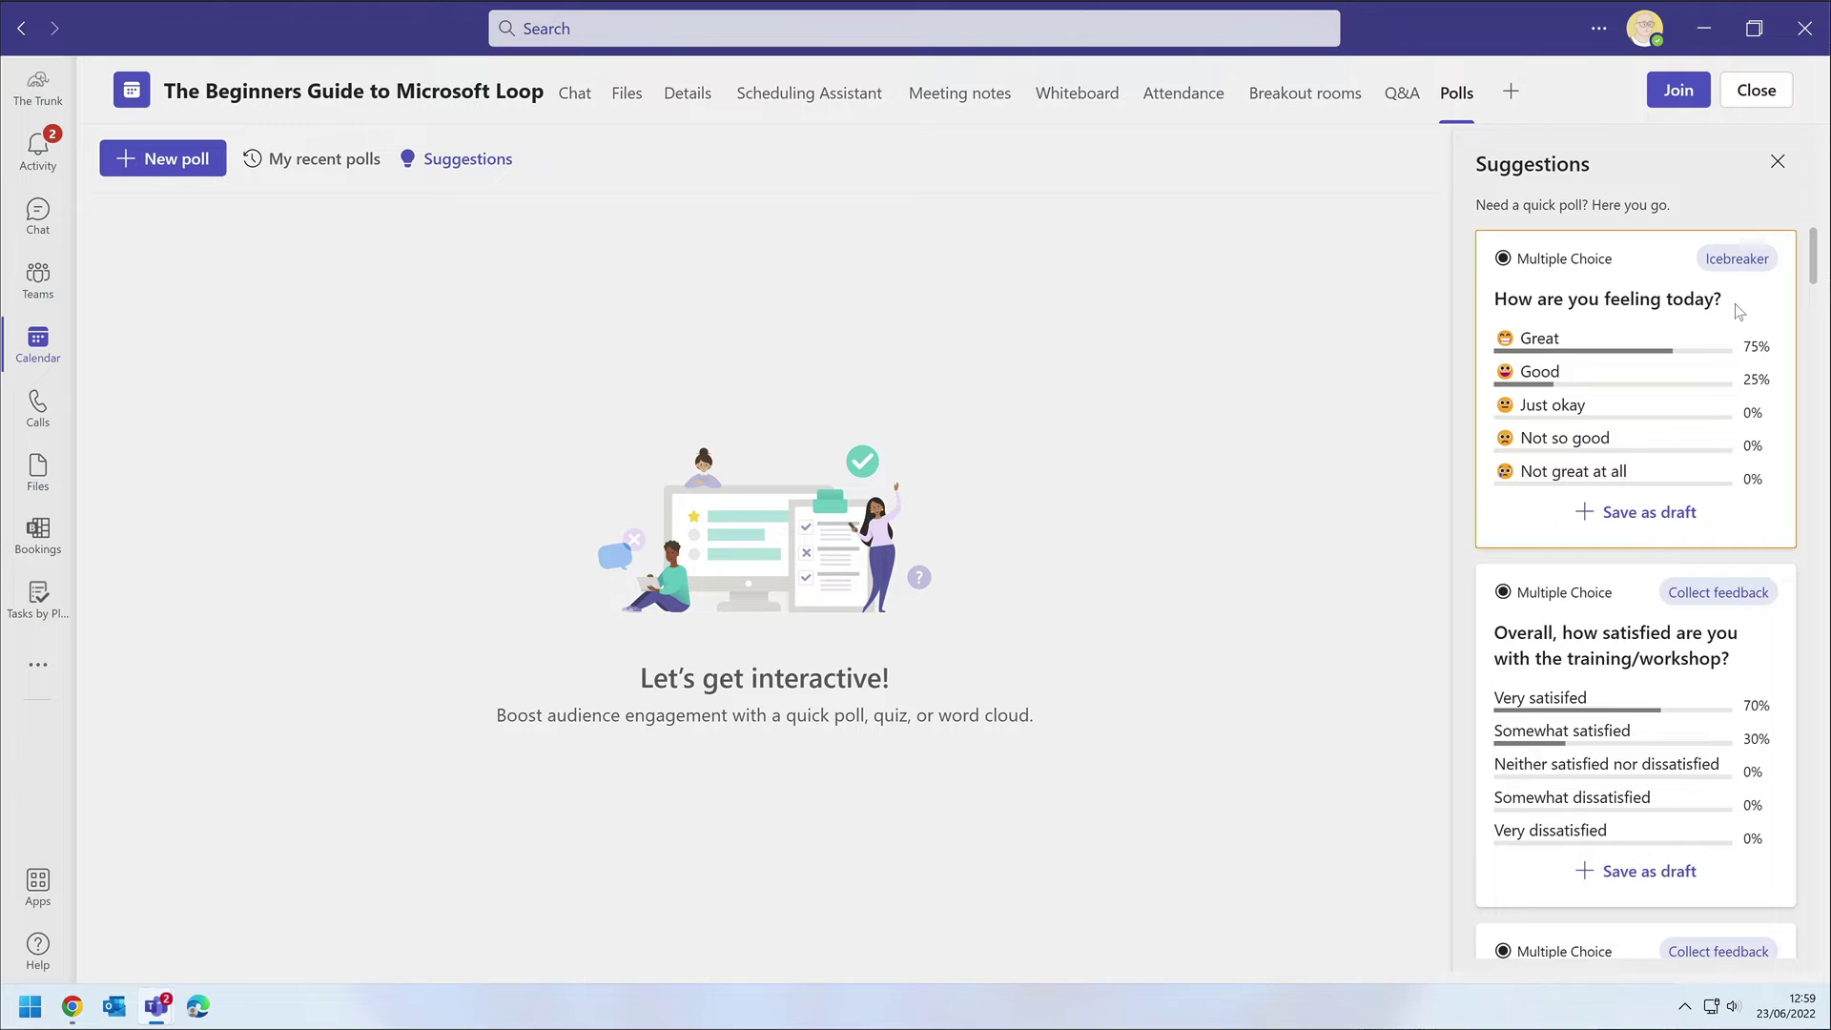
pyautogui.click(1660, 513)
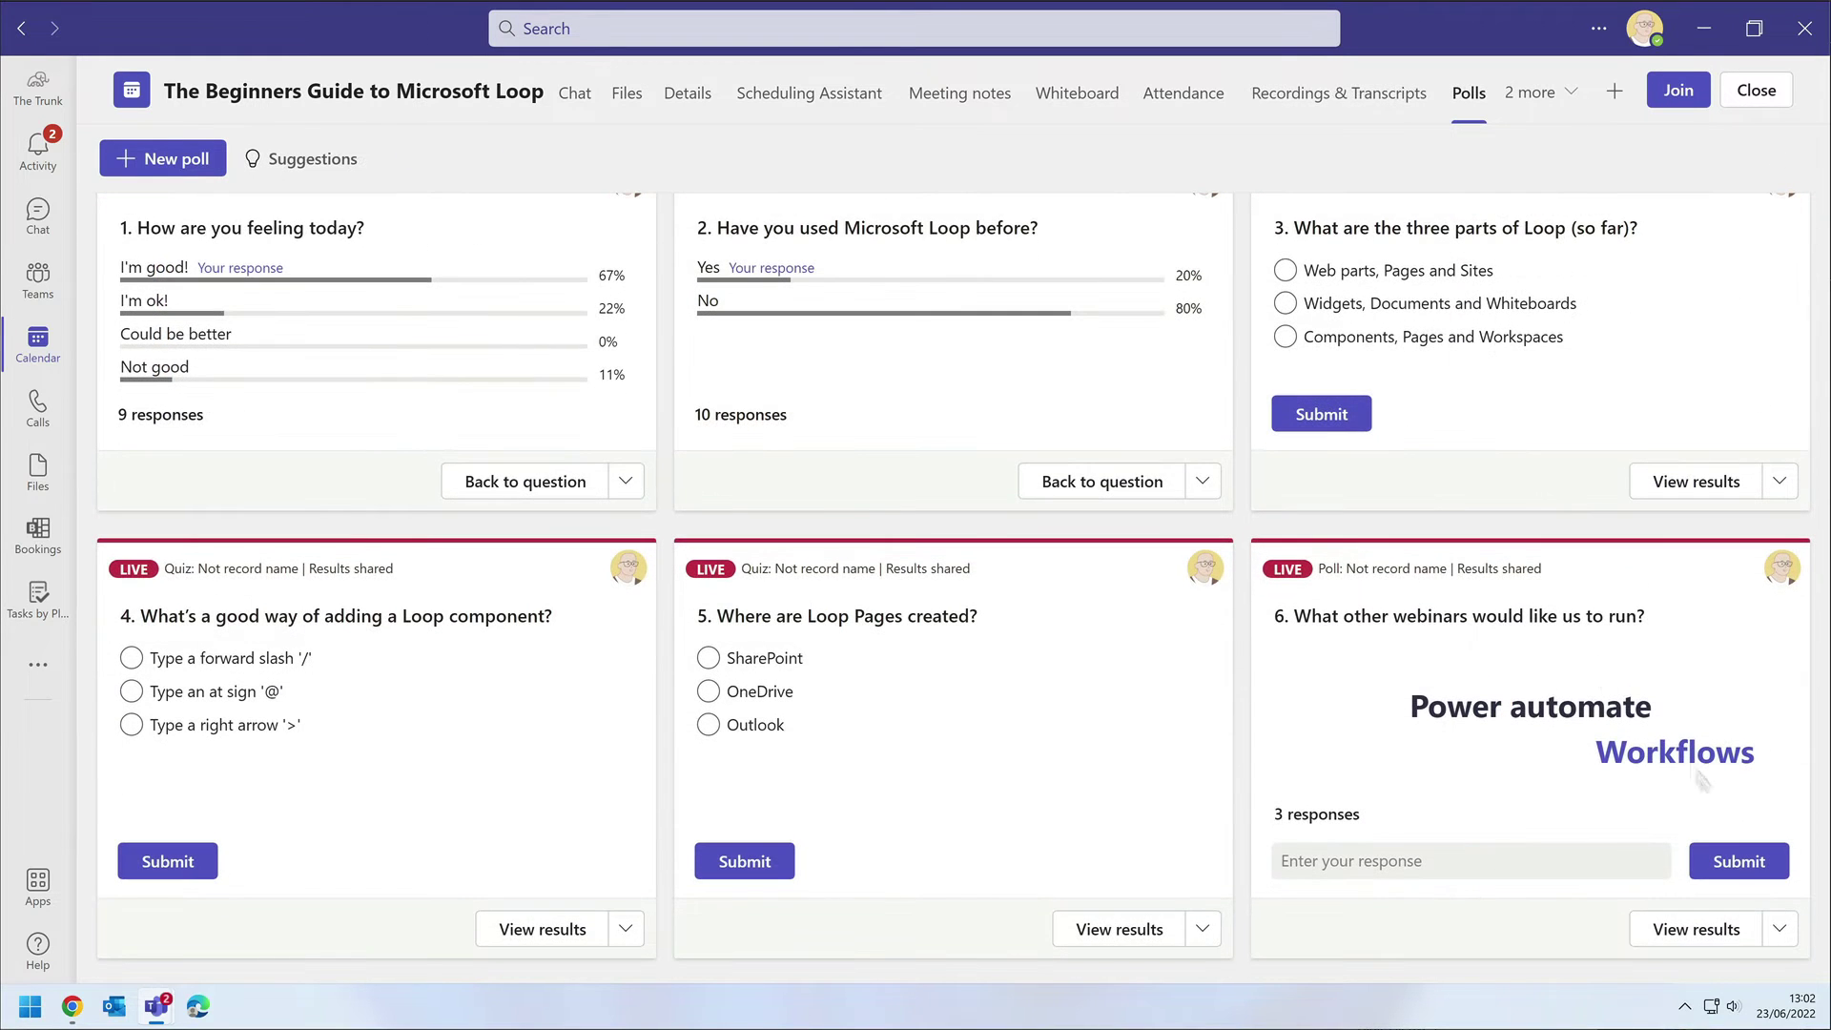
pyautogui.click(1697, 930)
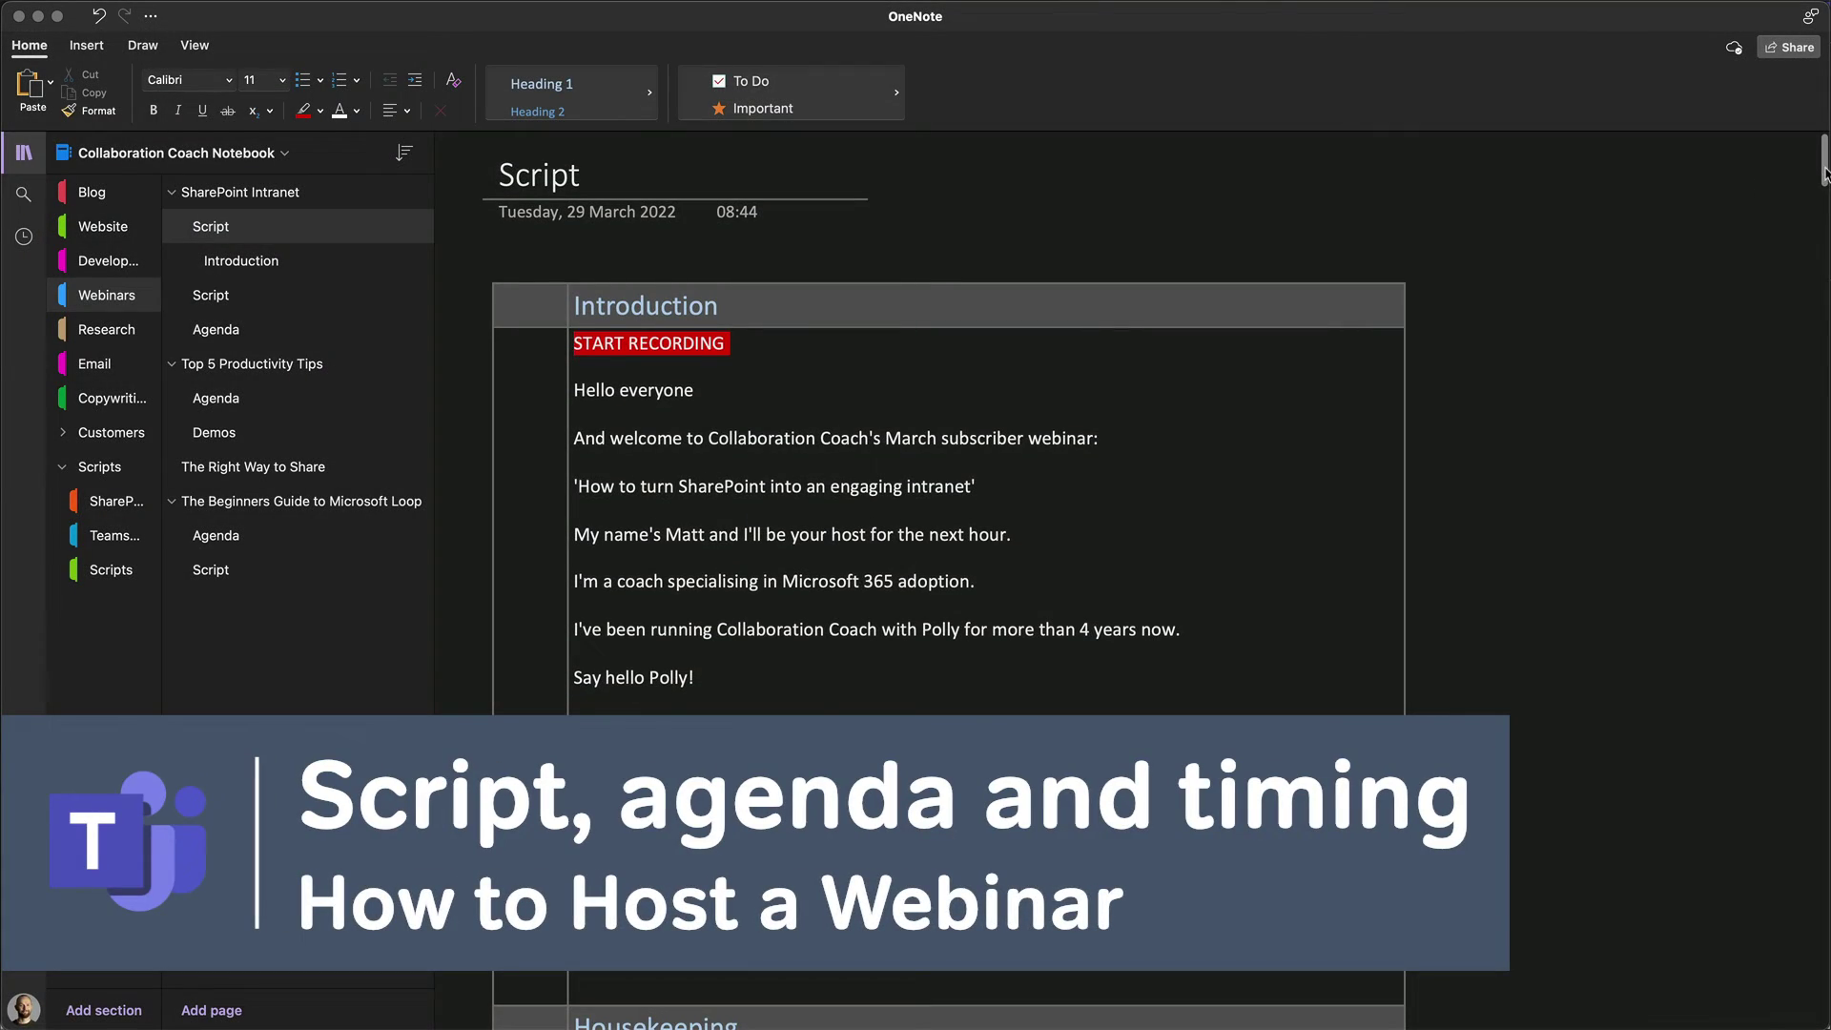
# Scroll through the OneNote webinar script, then go to its Agenda page.
pyautogui.moveTo(1822, 174); pyautogui.dragTo(1795, 555)
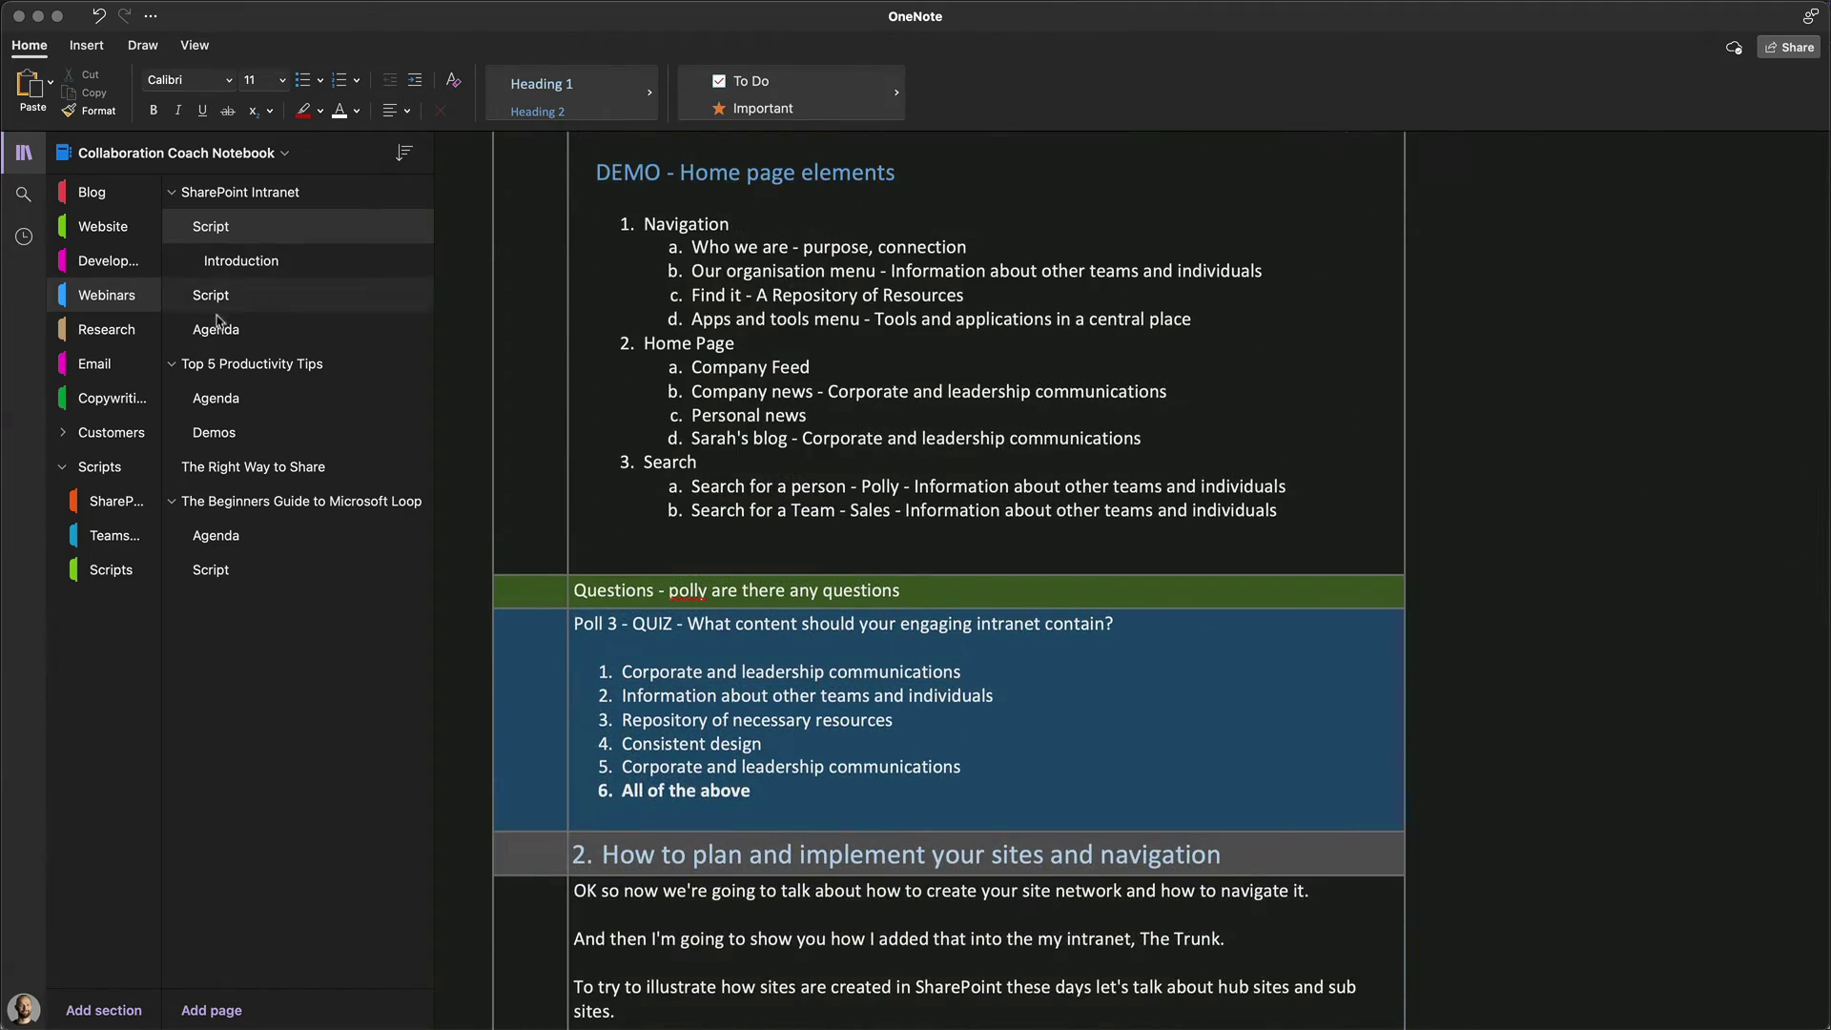
pyautogui.click(217, 326)
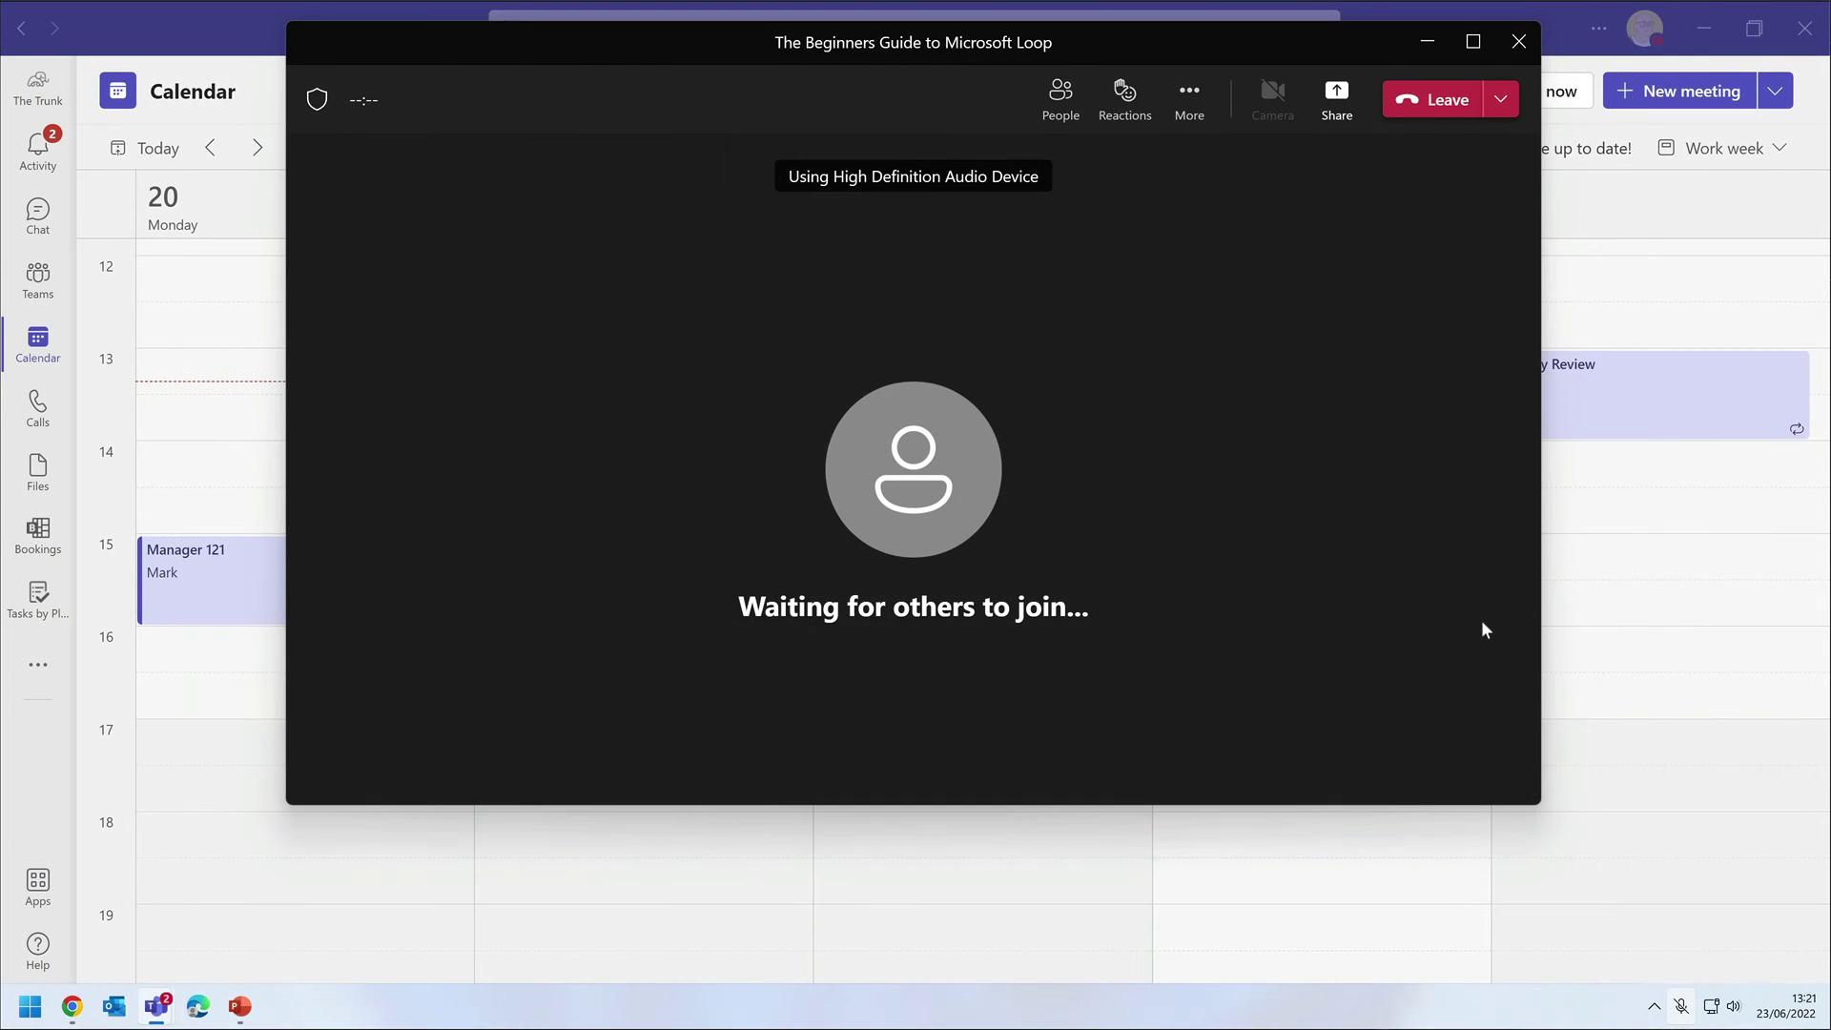
# Maximize the meeting window and present 'The Beginners Guide to Microsoft Loop (1)' through PowerPoint Live.
pyautogui.click(1473, 41)
pyautogui.click(1623, 76)
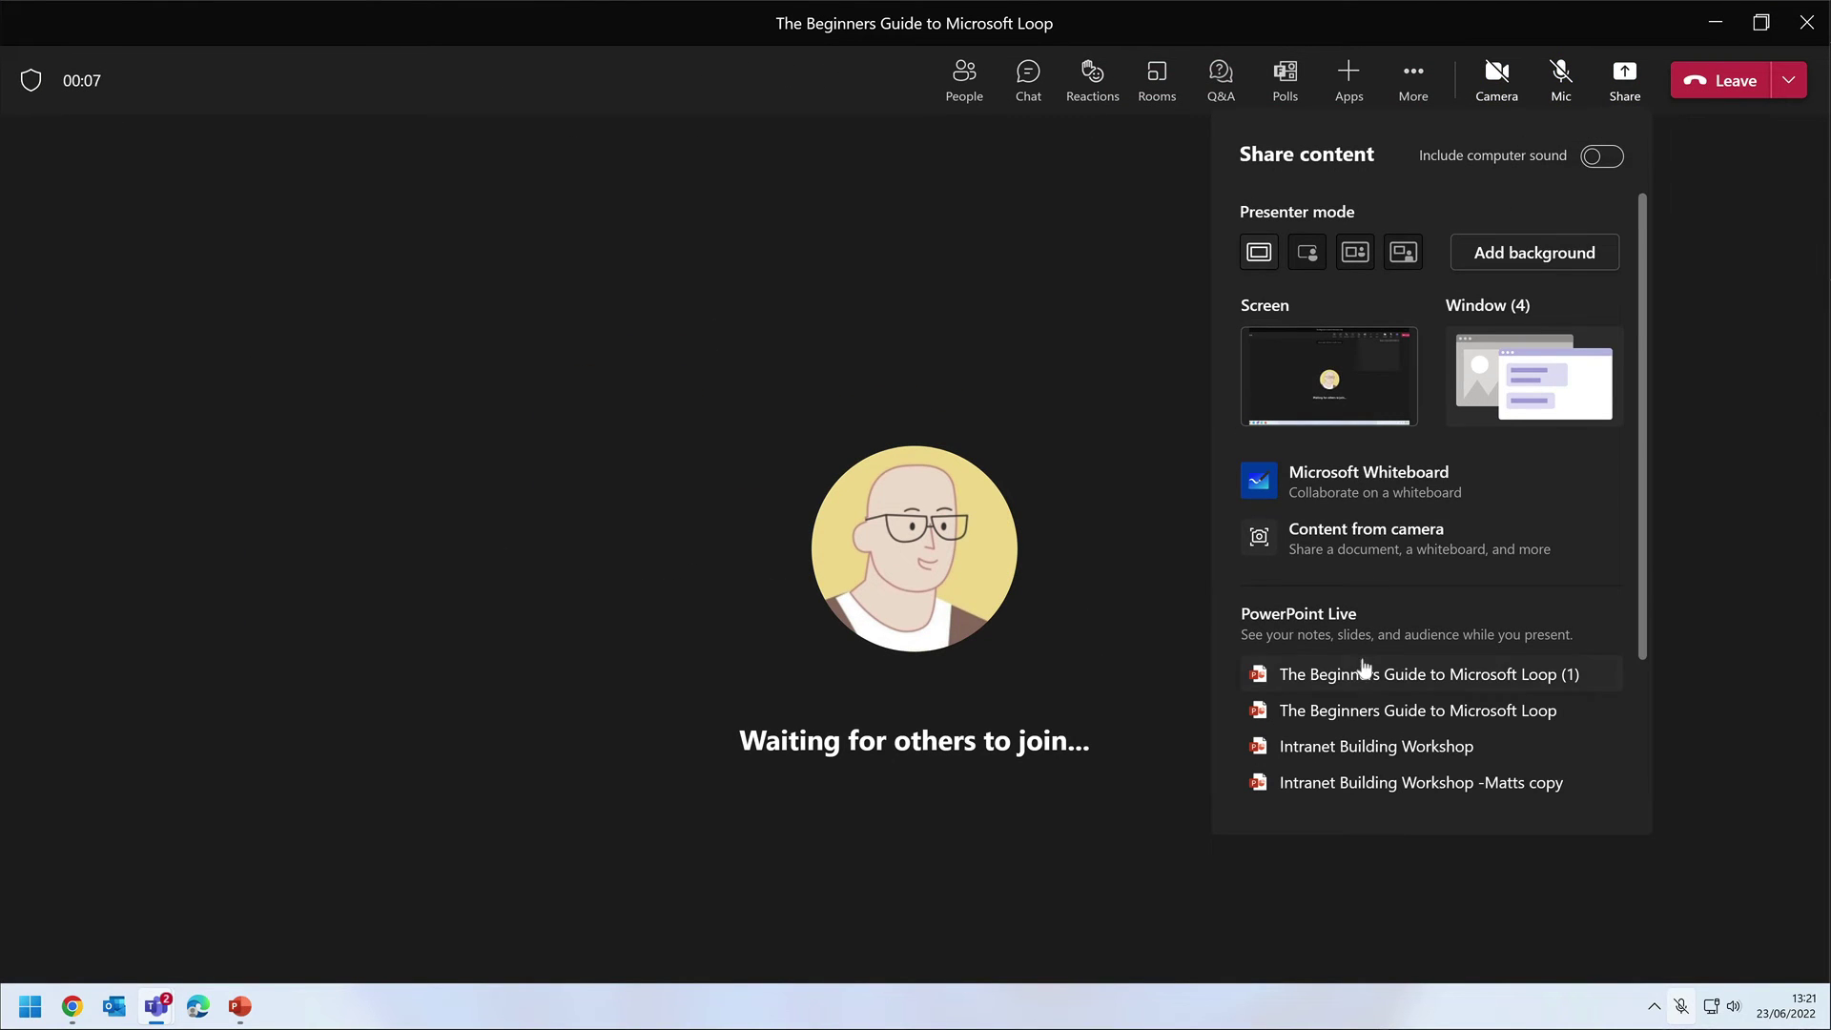
pyautogui.click(1389, 676)
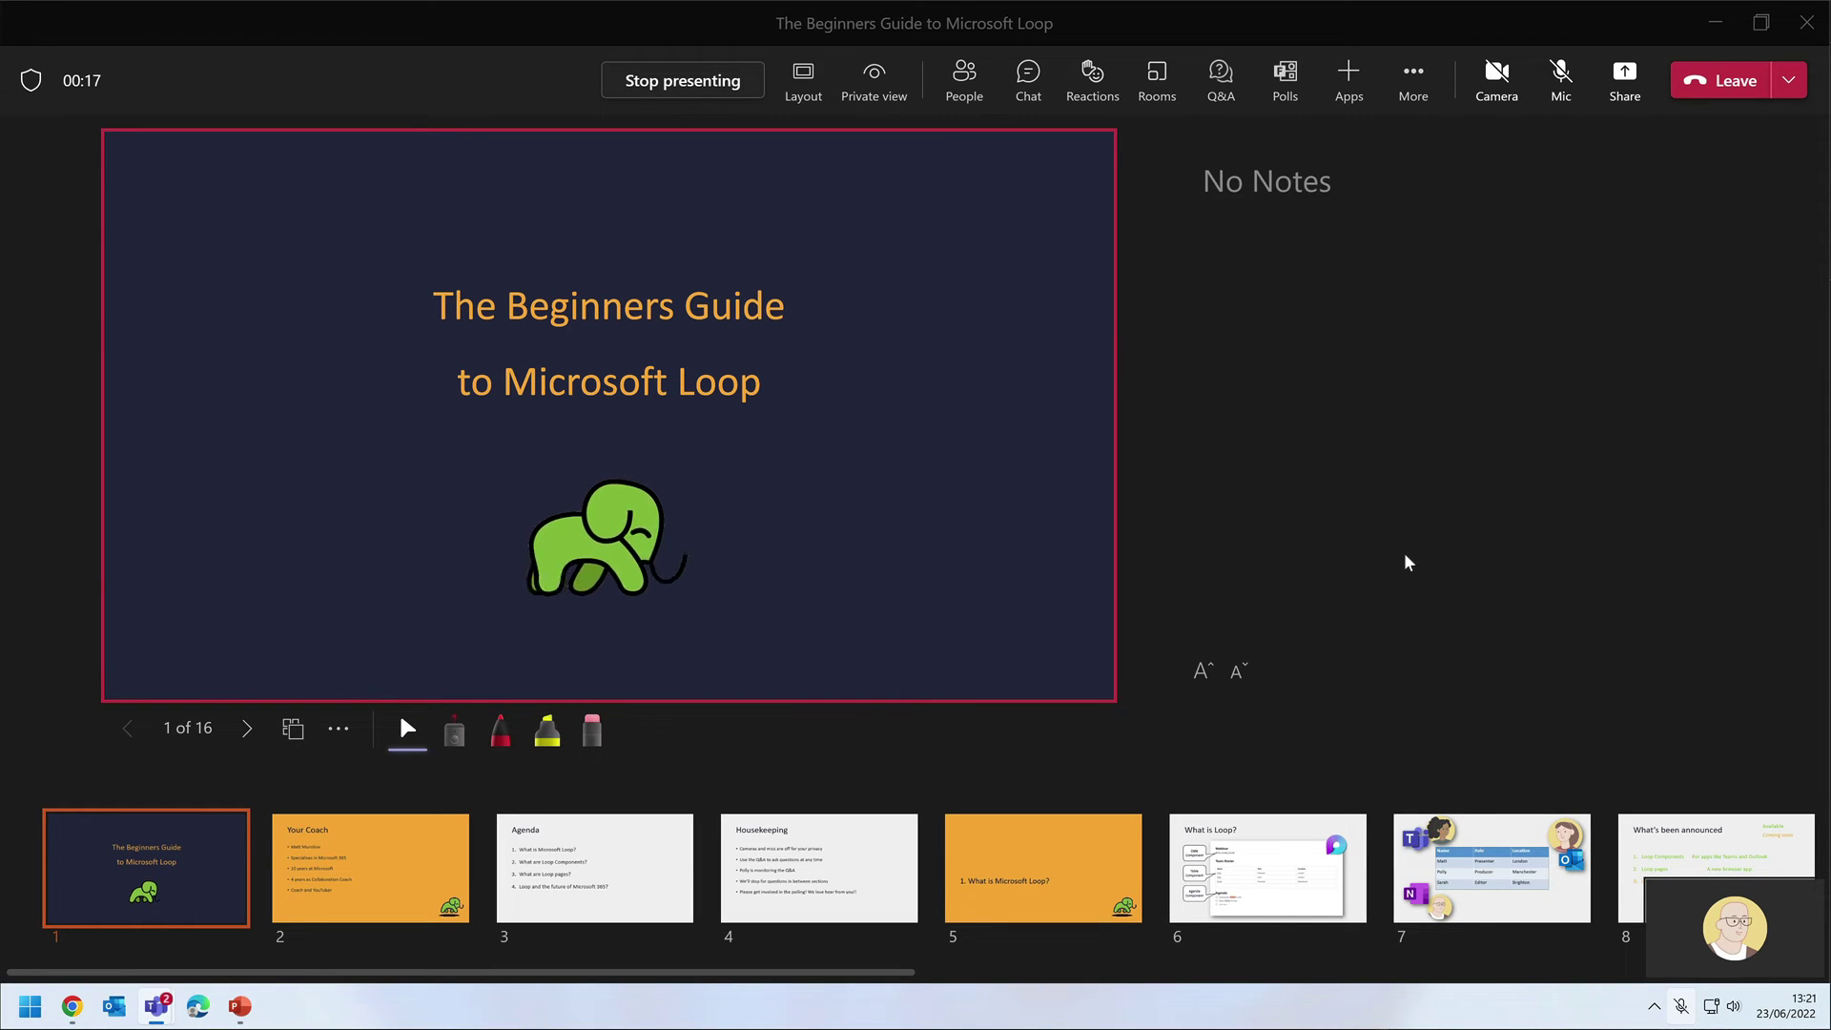
pyautogui.click(1413, 80)
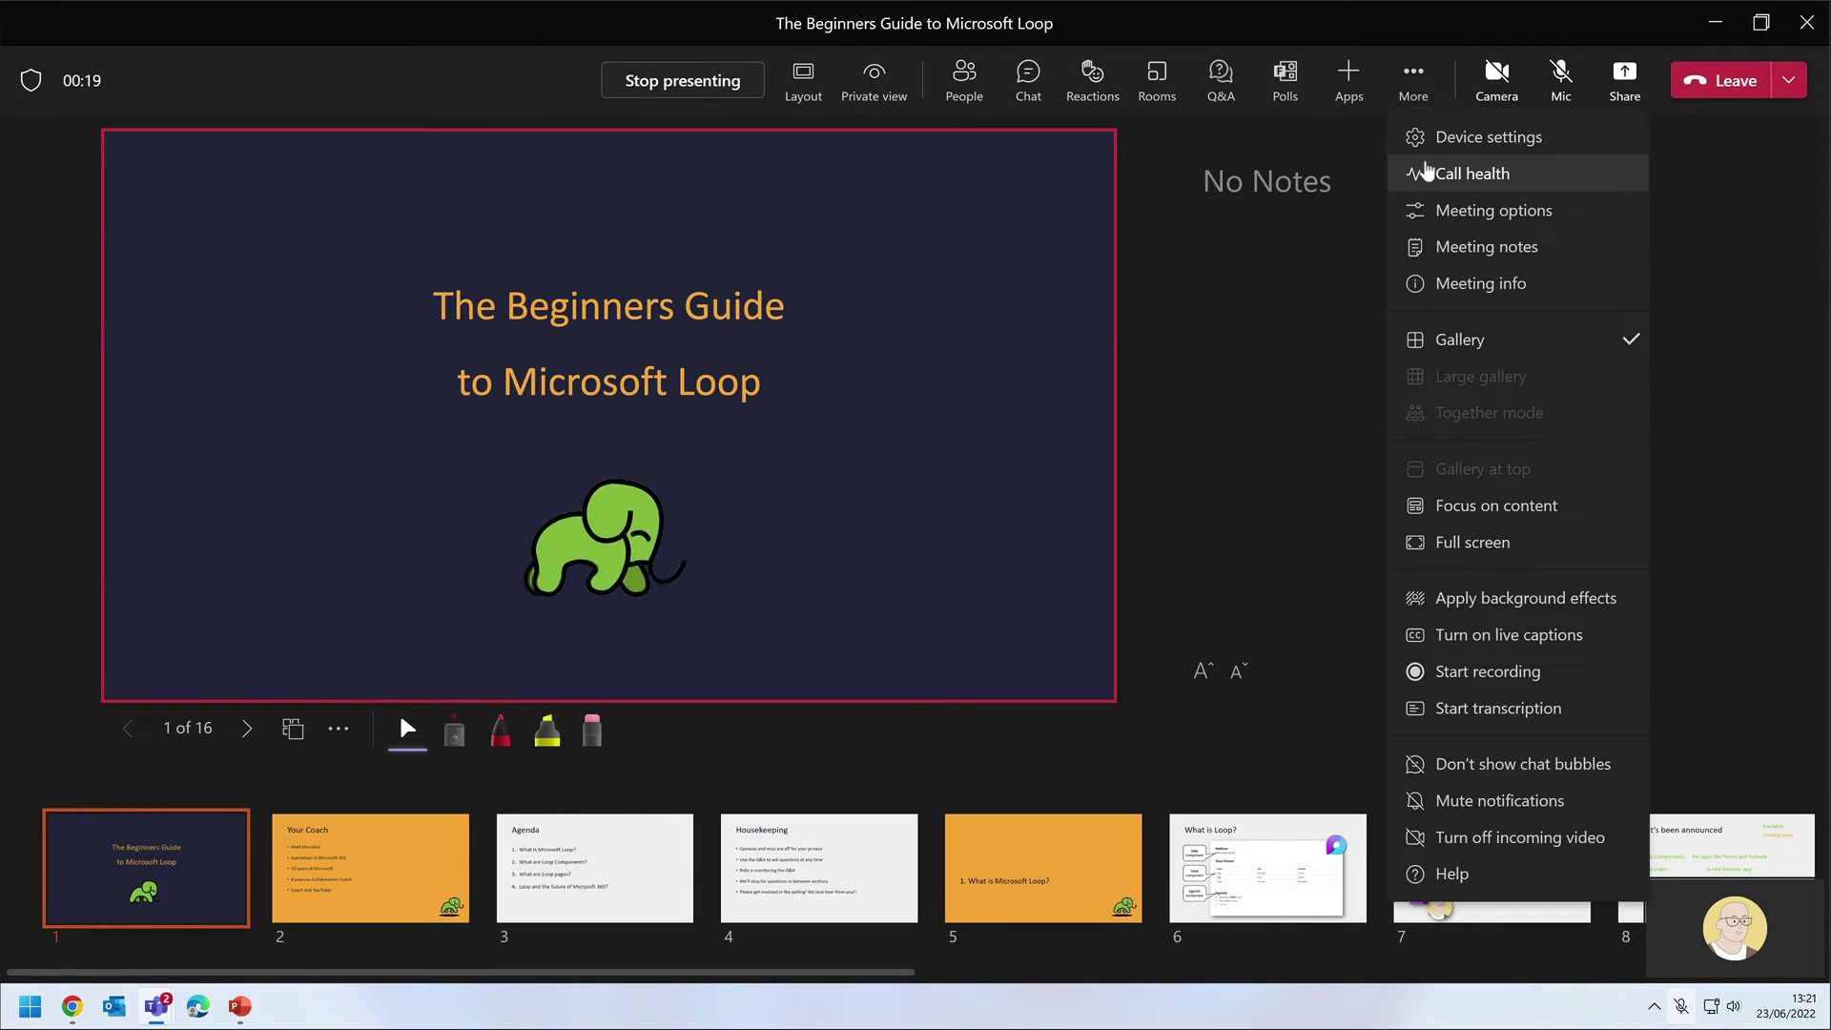
# Set 'Who can bypass the lobby' to Everyone in the meeting options and save.
pyautogui.click(1472, 212)
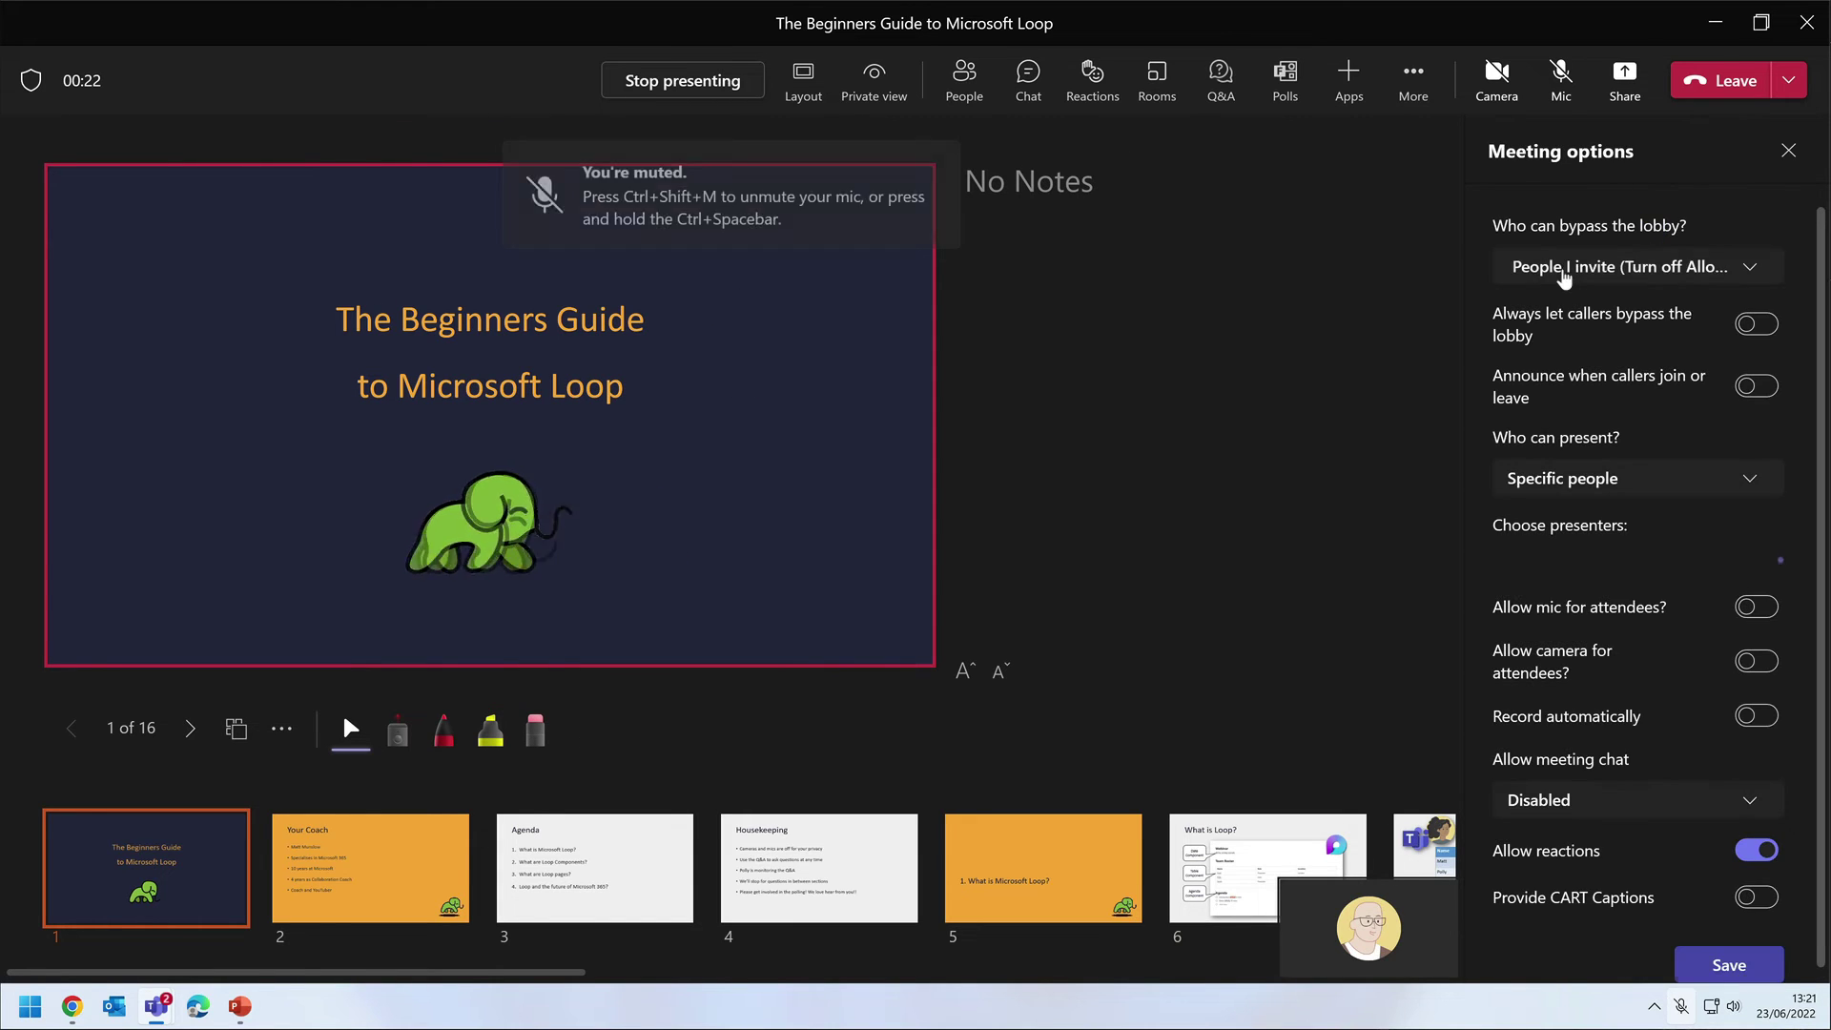
pyautogui.click(1648, 272)
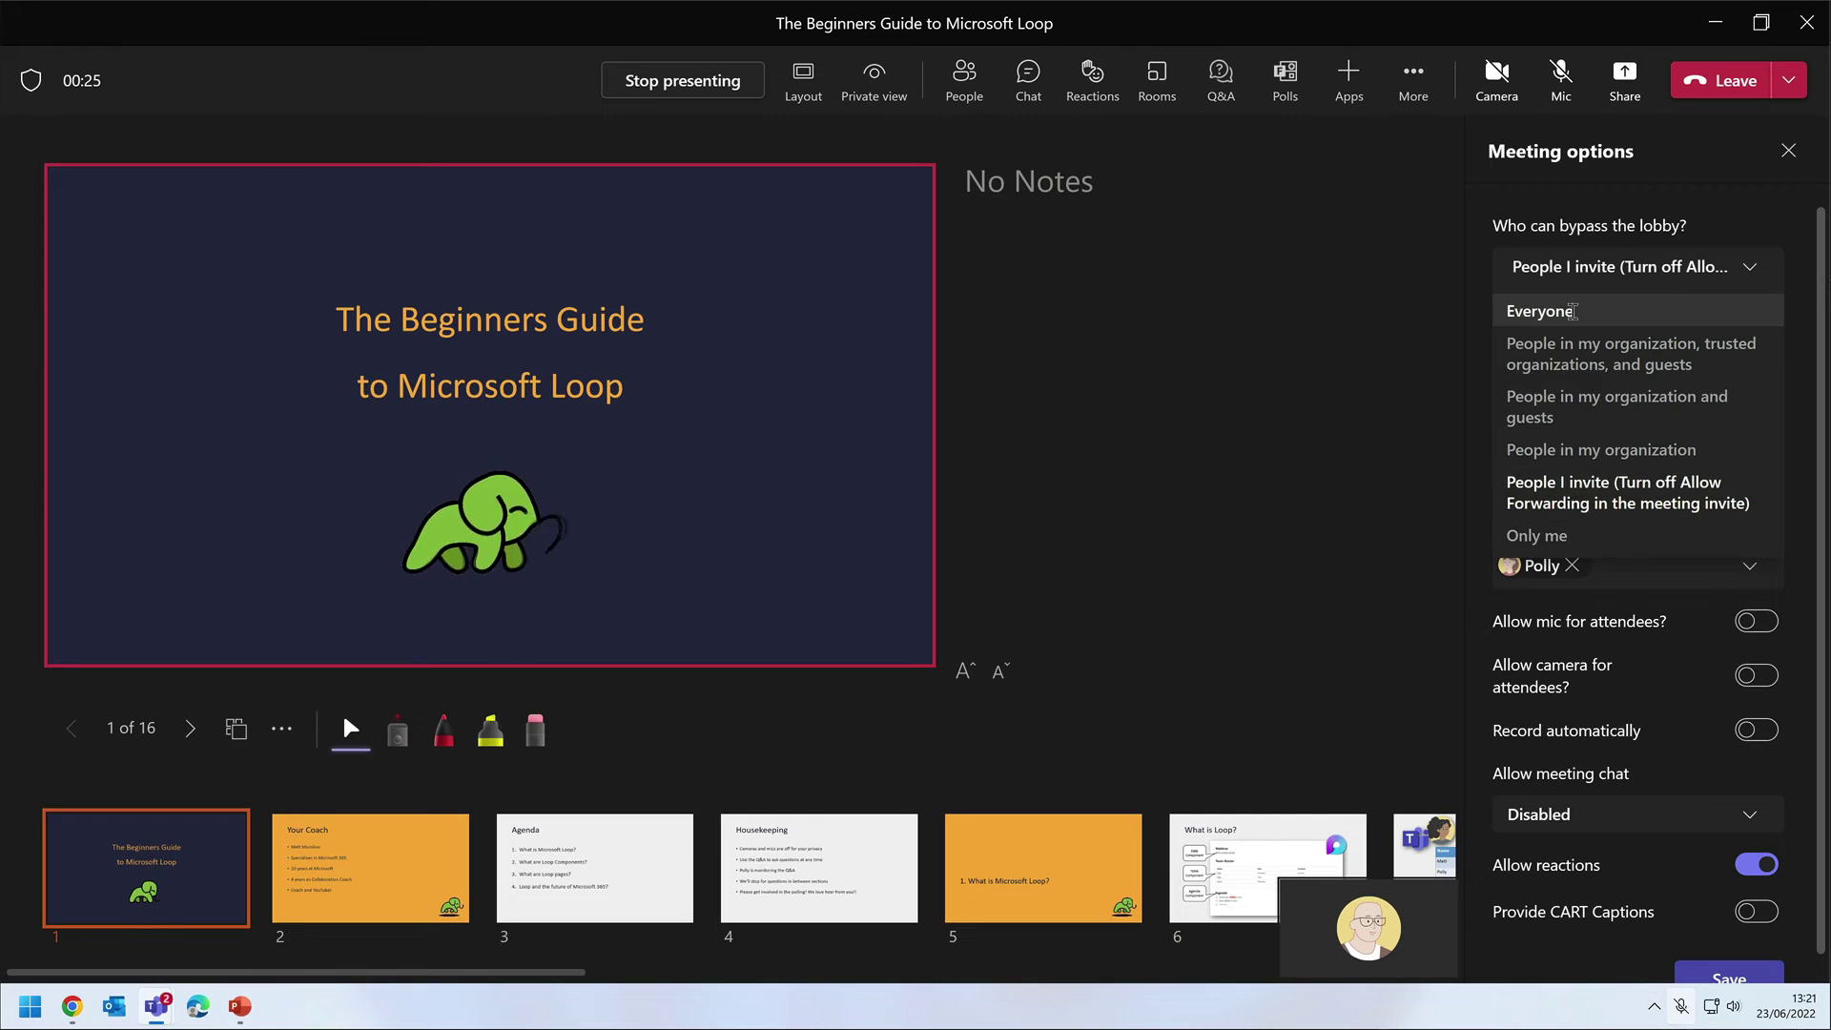
pyautogui.click(1550, 307)
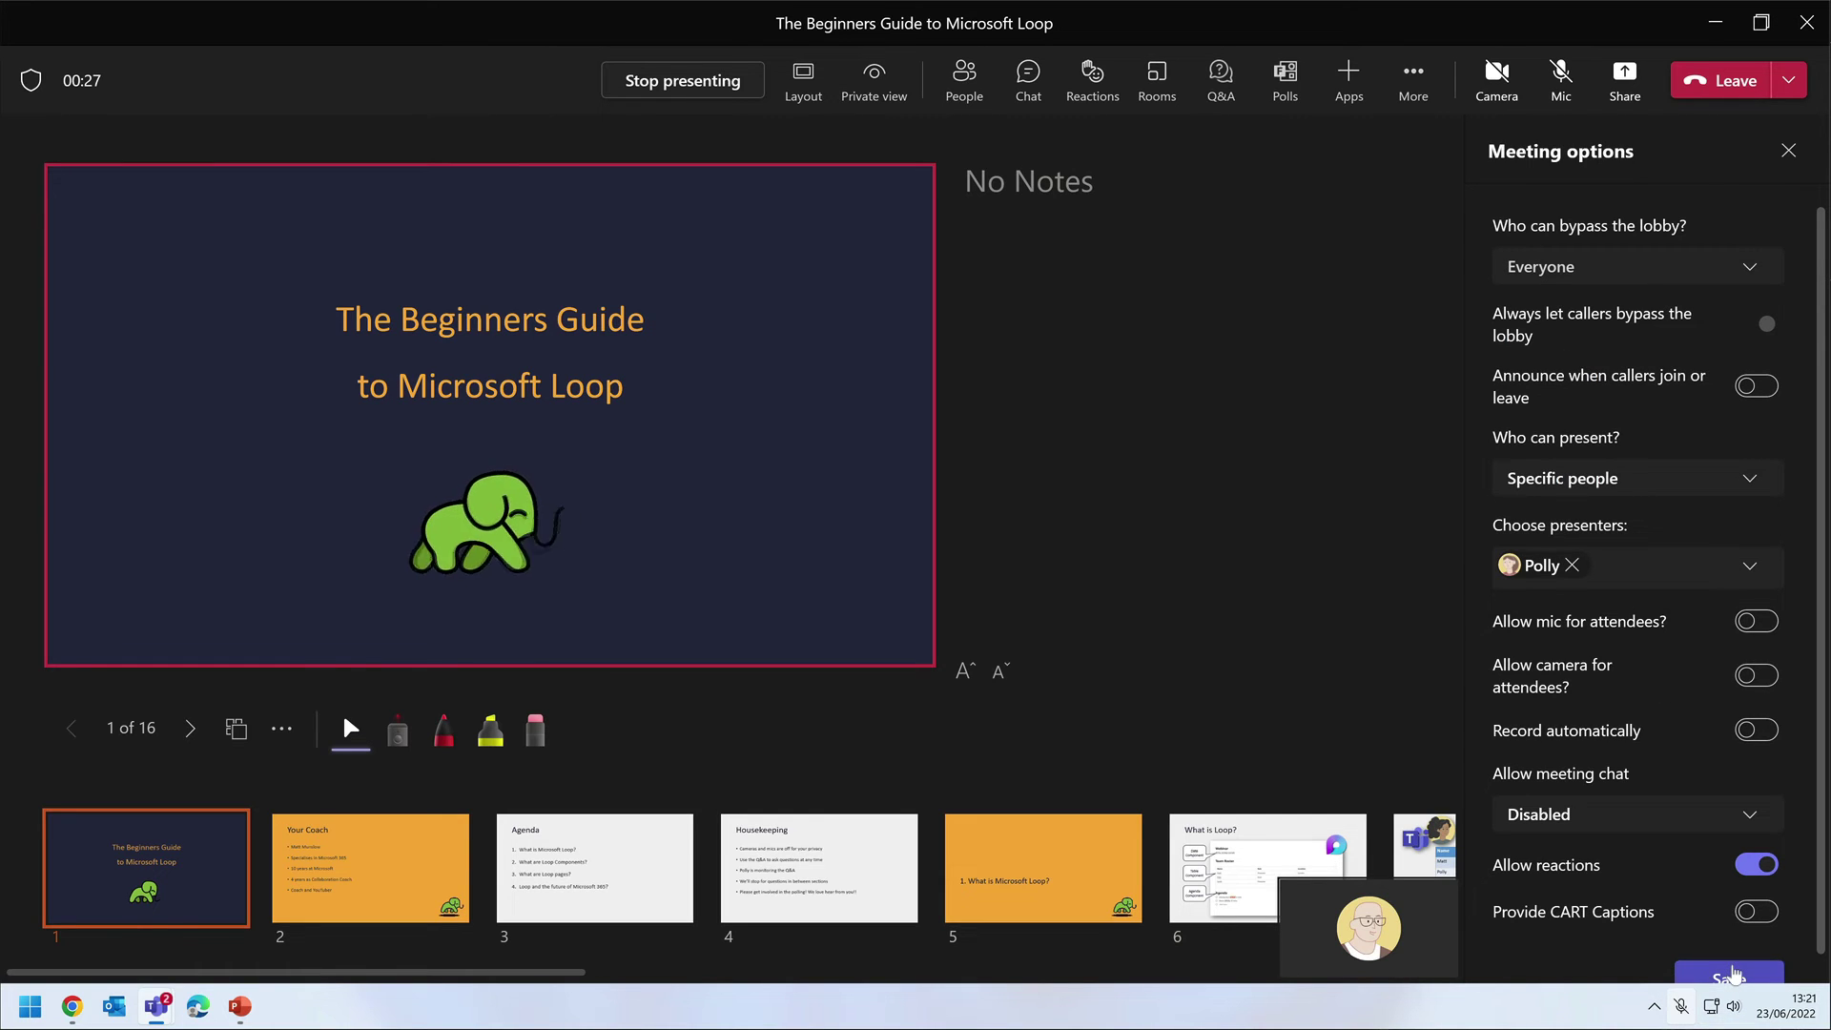
pyautogui.click(1729, 975)
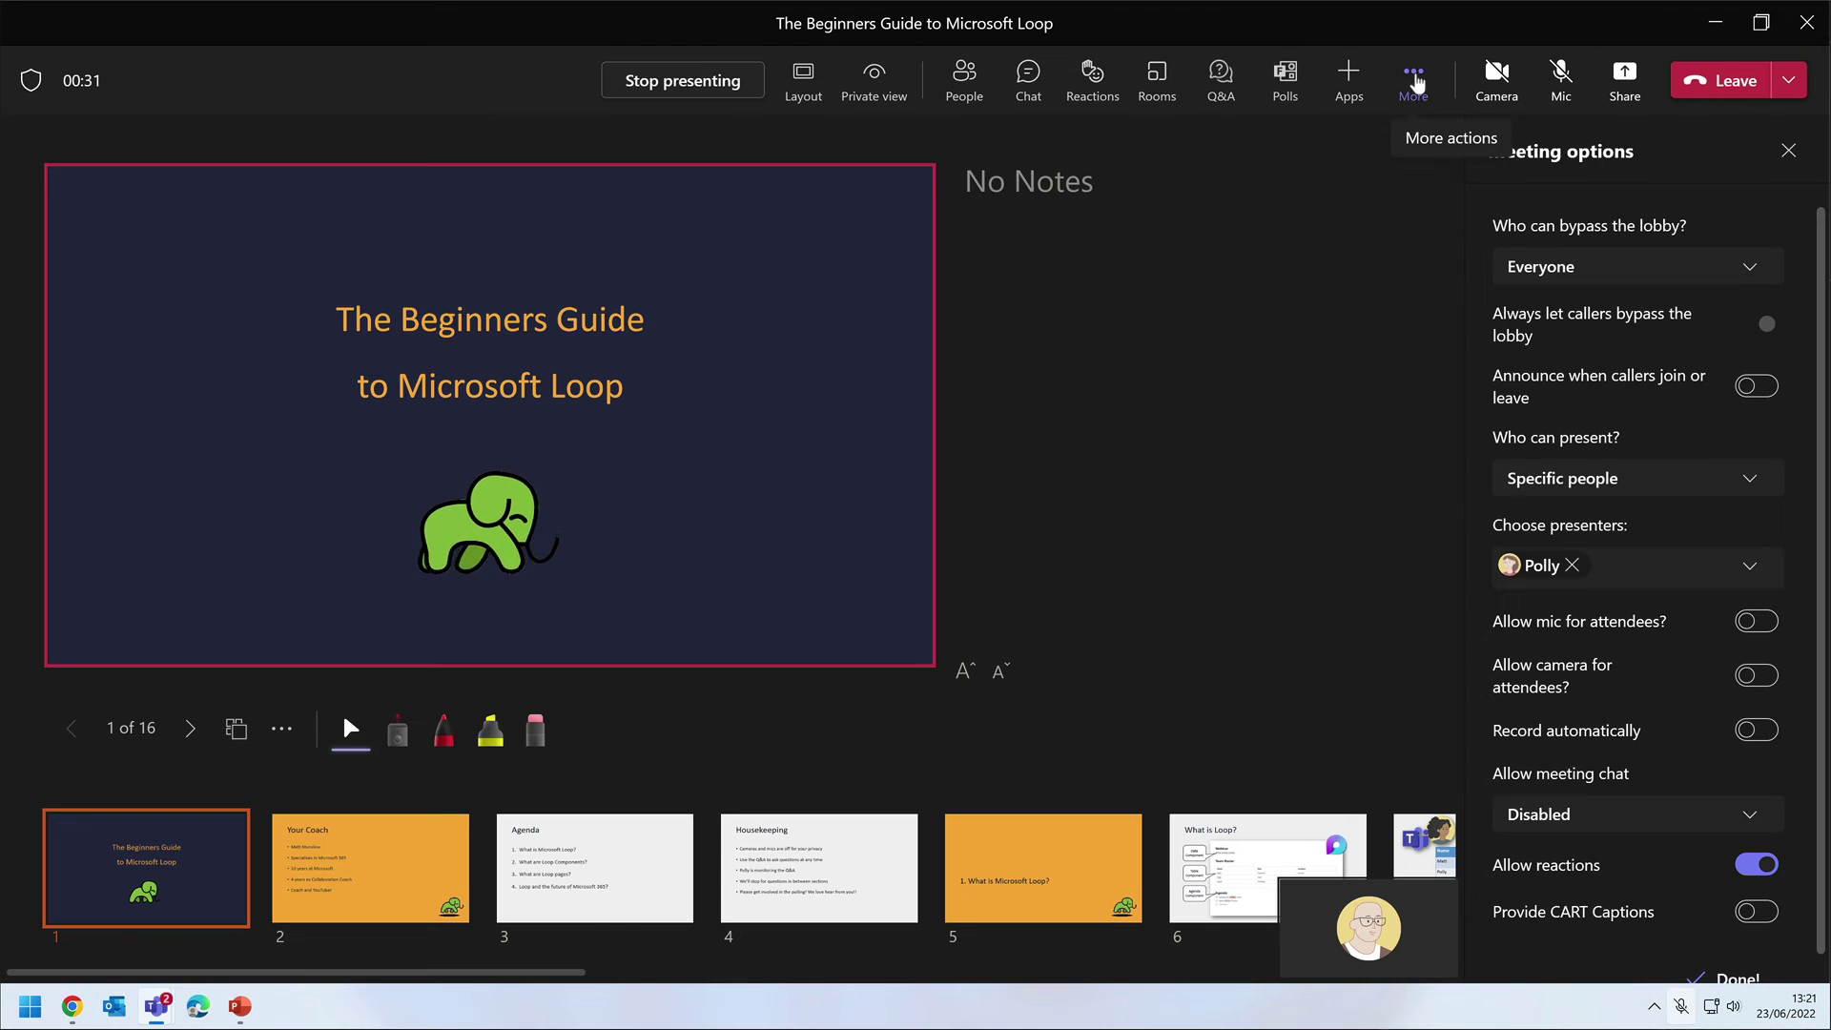
# View the meeting info, then advance the presentation to the Agenda slide, slide 3.
pyautogui.click(1415, 80)
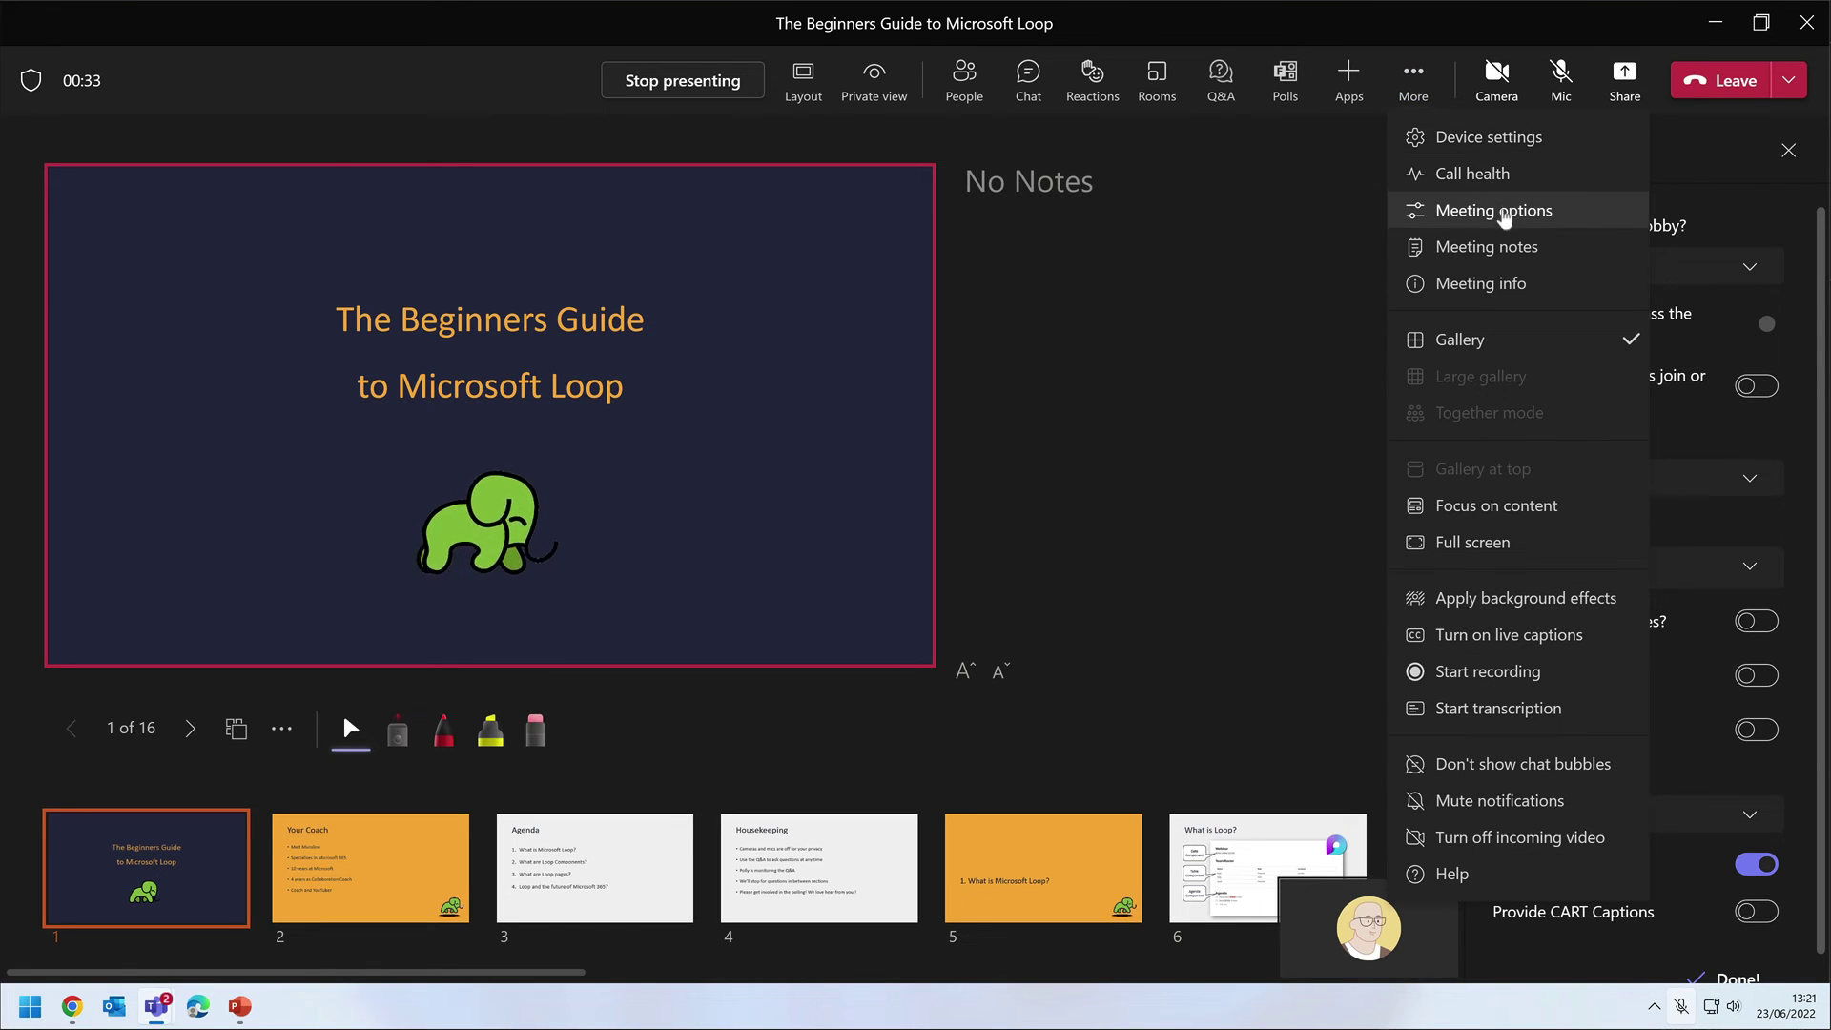
pyautogui.click(1533, 283)
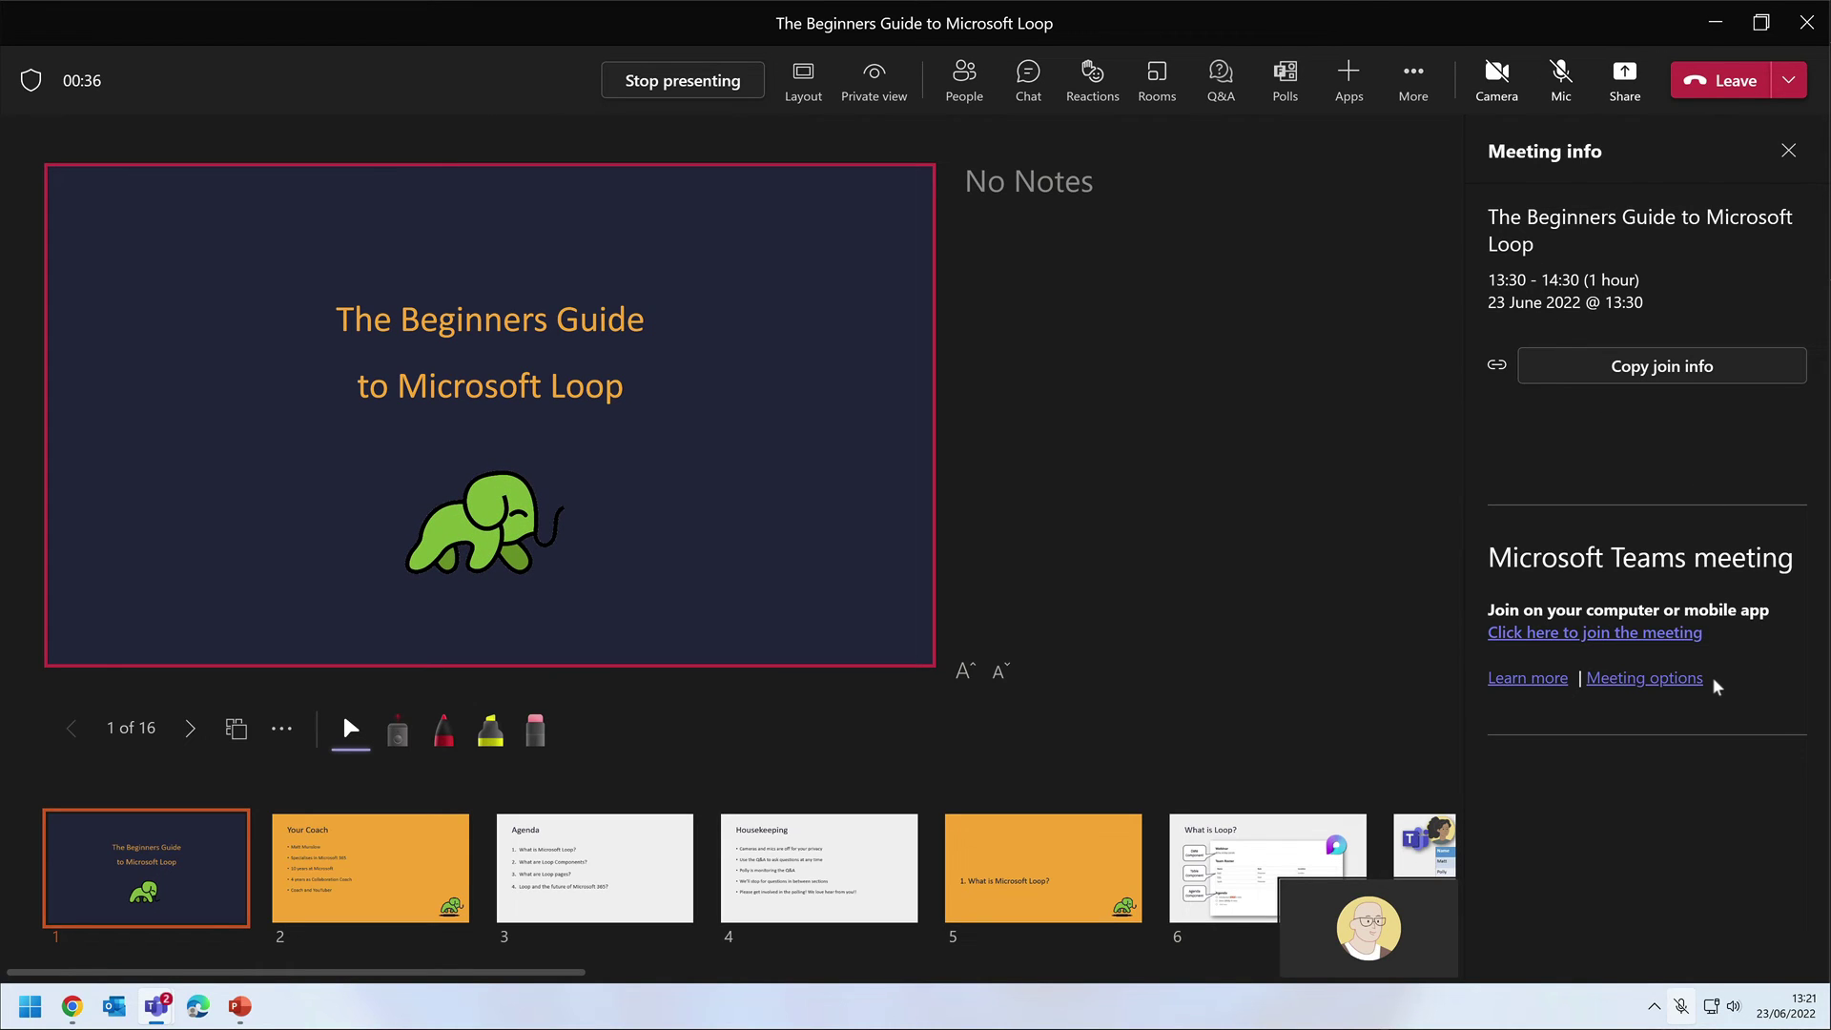
pyautogui.click(587, 859)
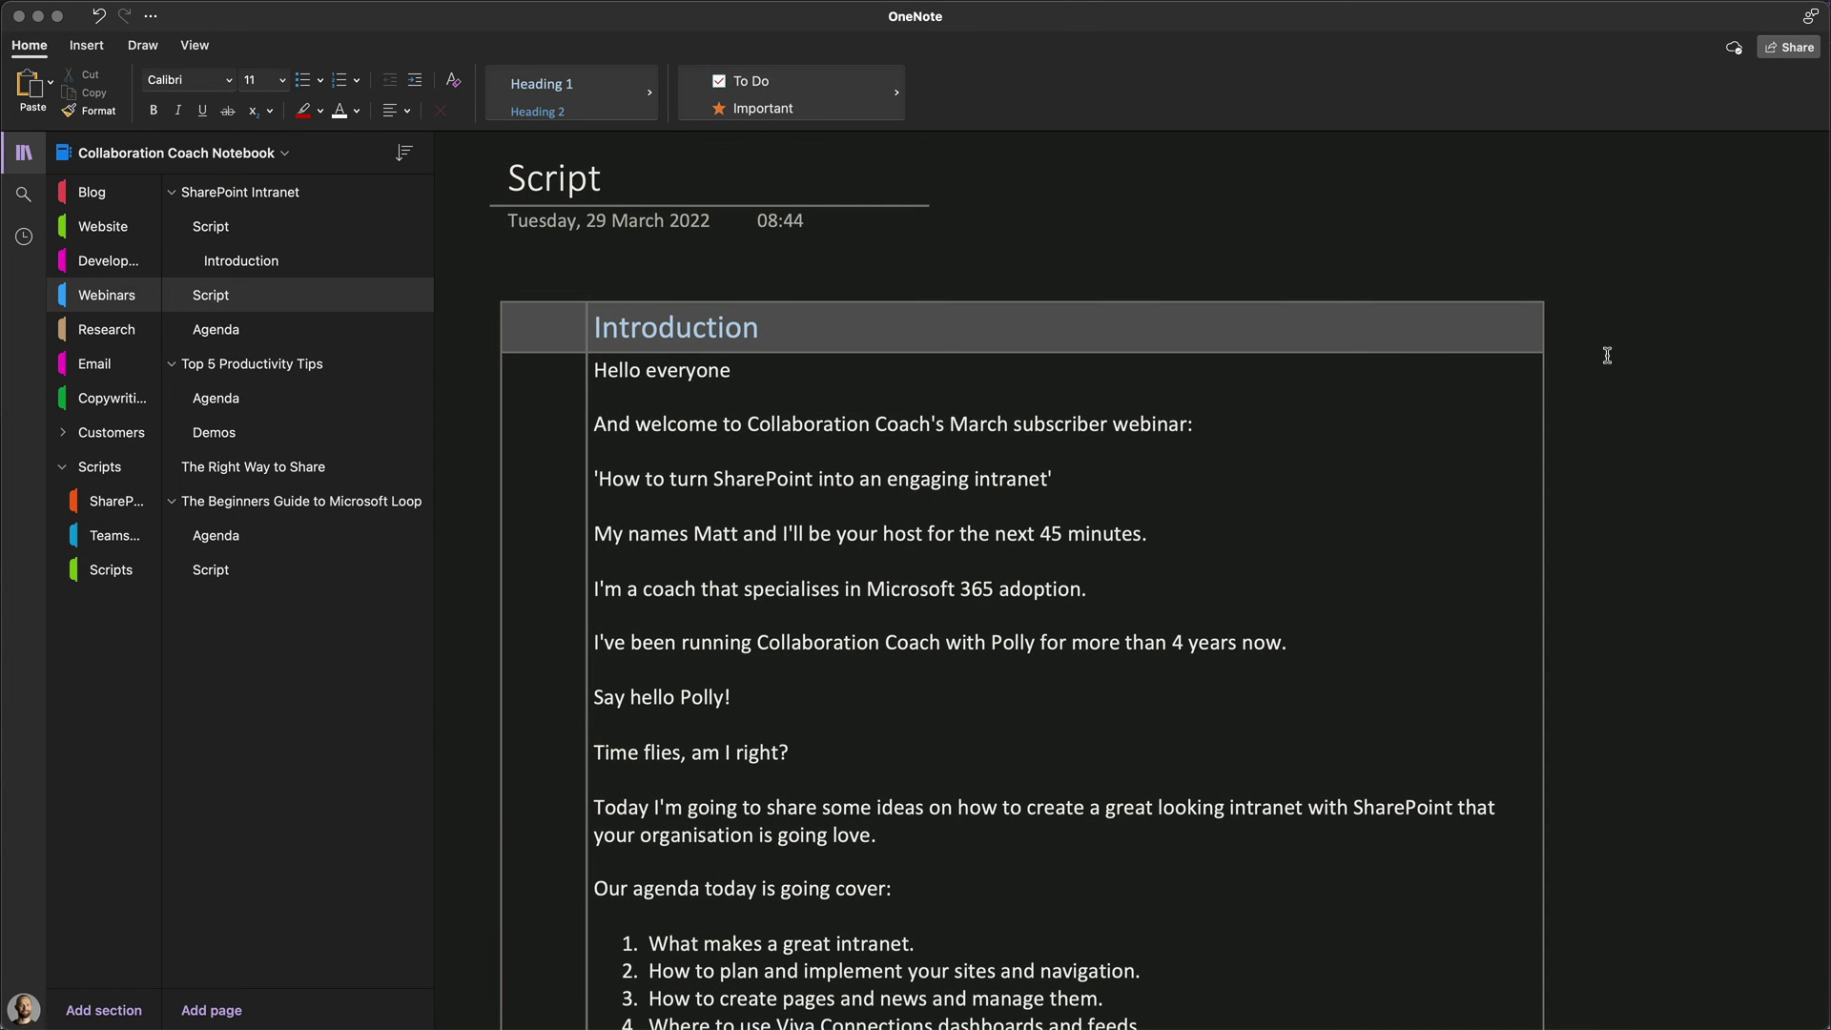
pyautogui.scroll(-1, 1607, 356)
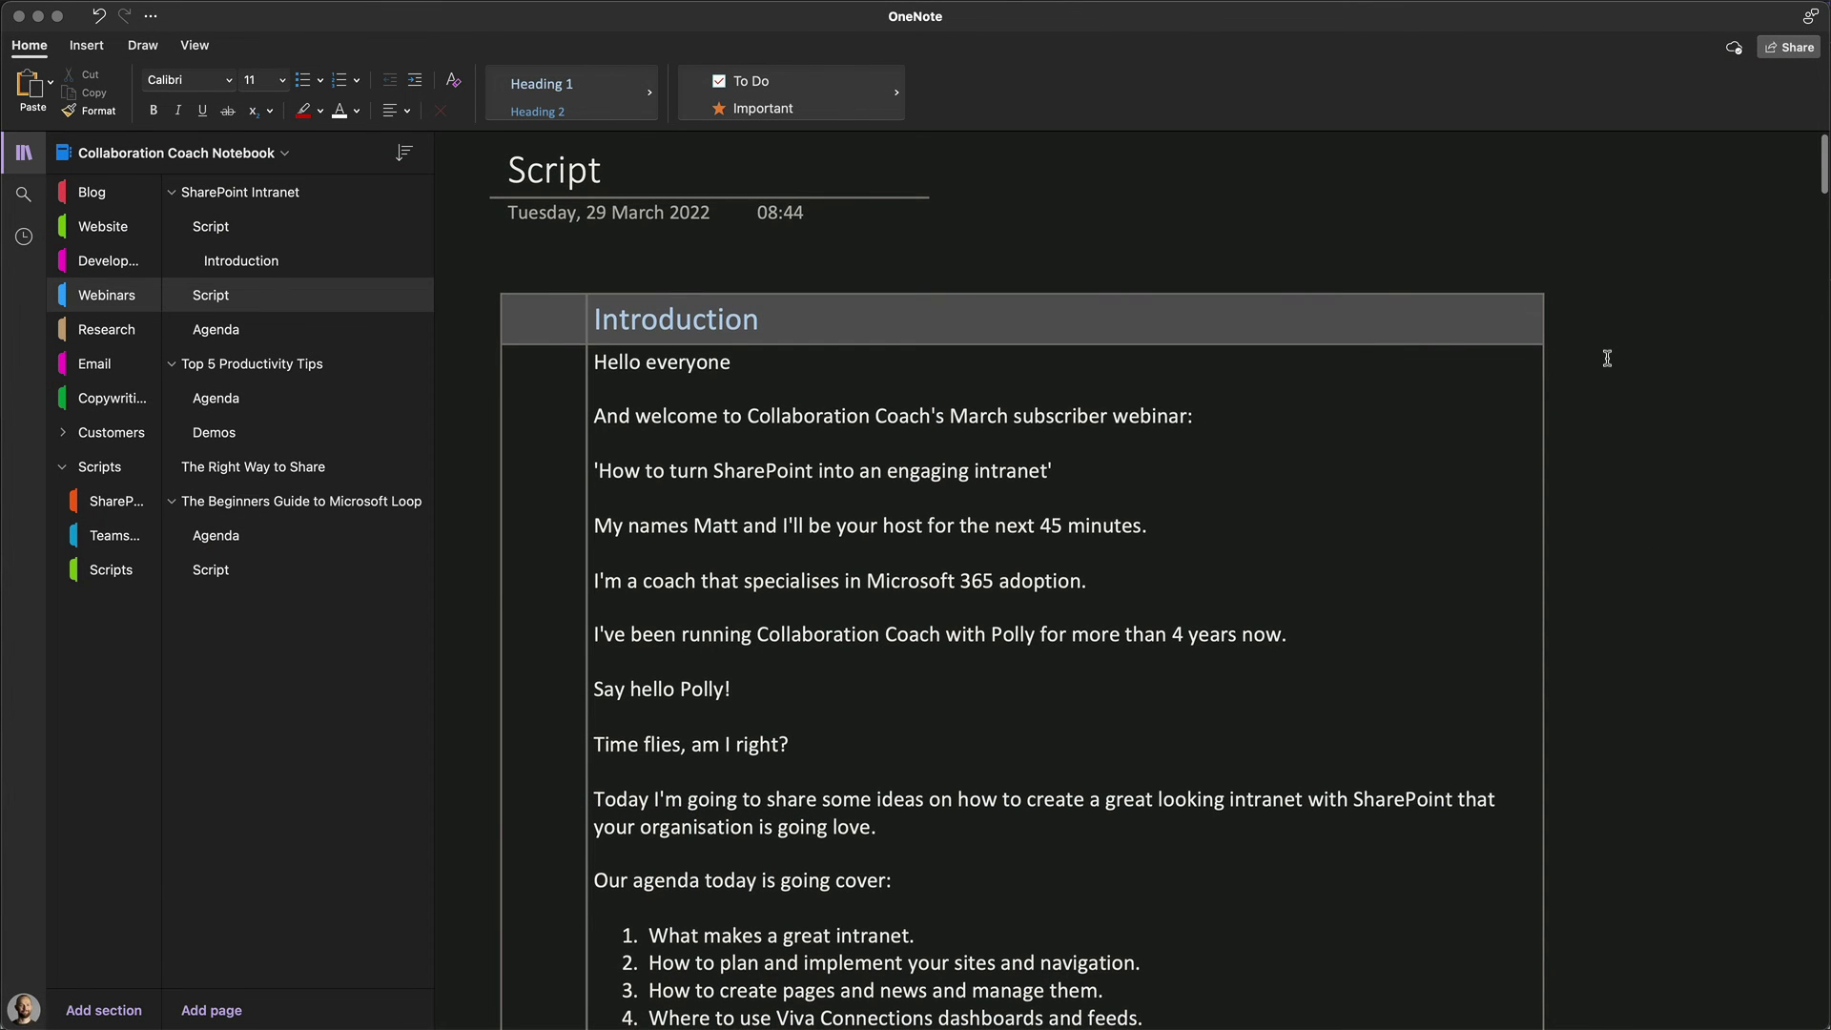
pyautogui.scroll(-1, 1606, 358)
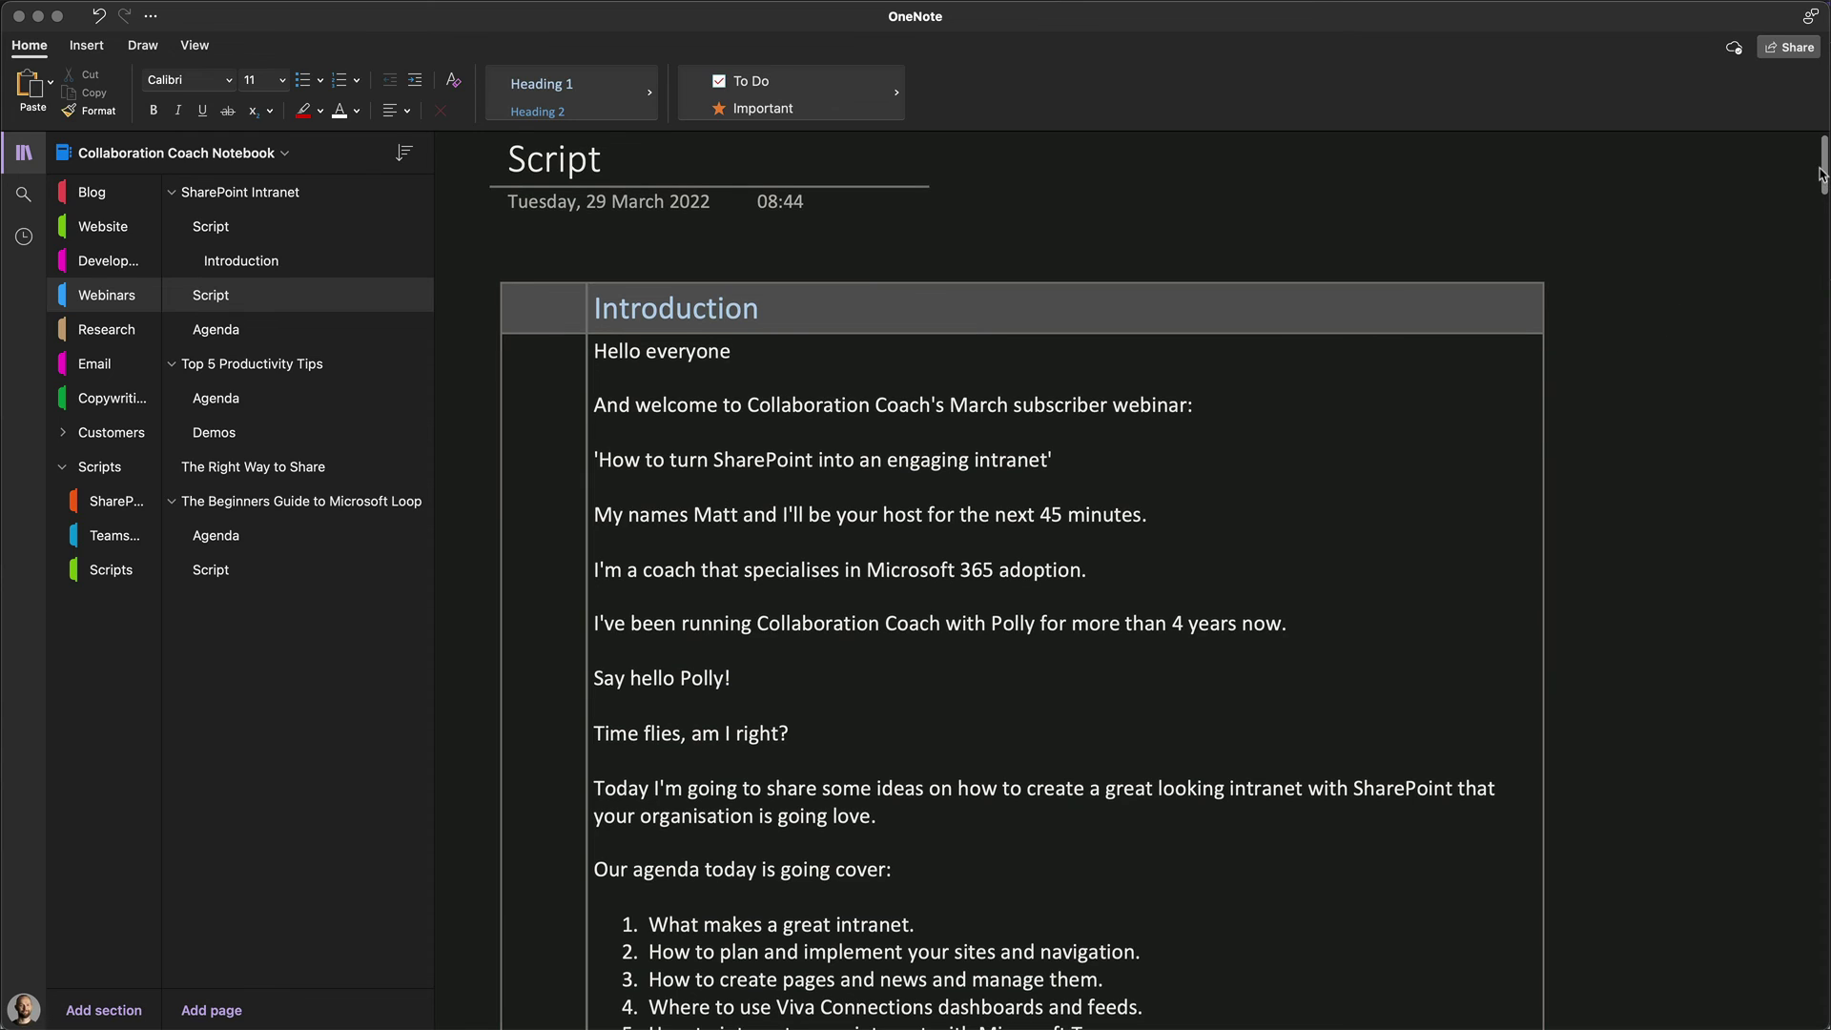
pyautogui.moveTo(1821, 175); pyautogui.dragTo(1821, 238)
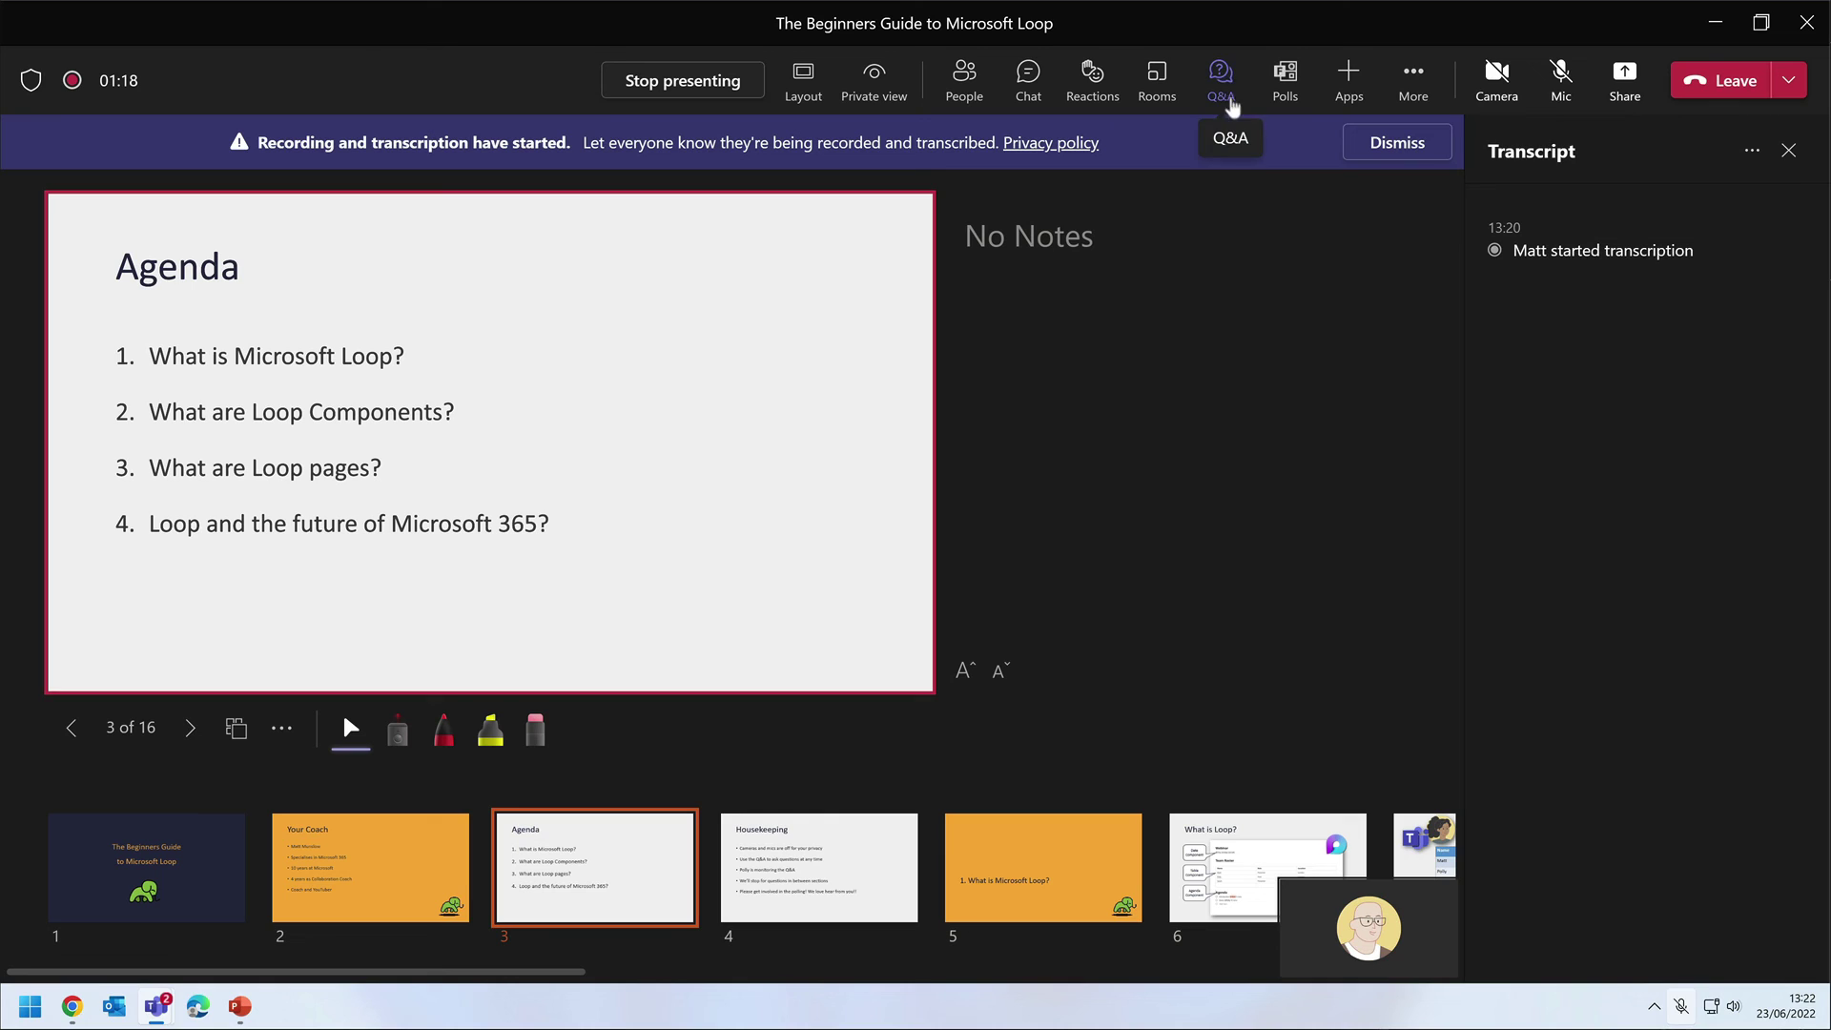
# Launch the draft 'How are you feeling today?' poll from the meeting's Polls pane.
pyautogui.click(1223, 91)
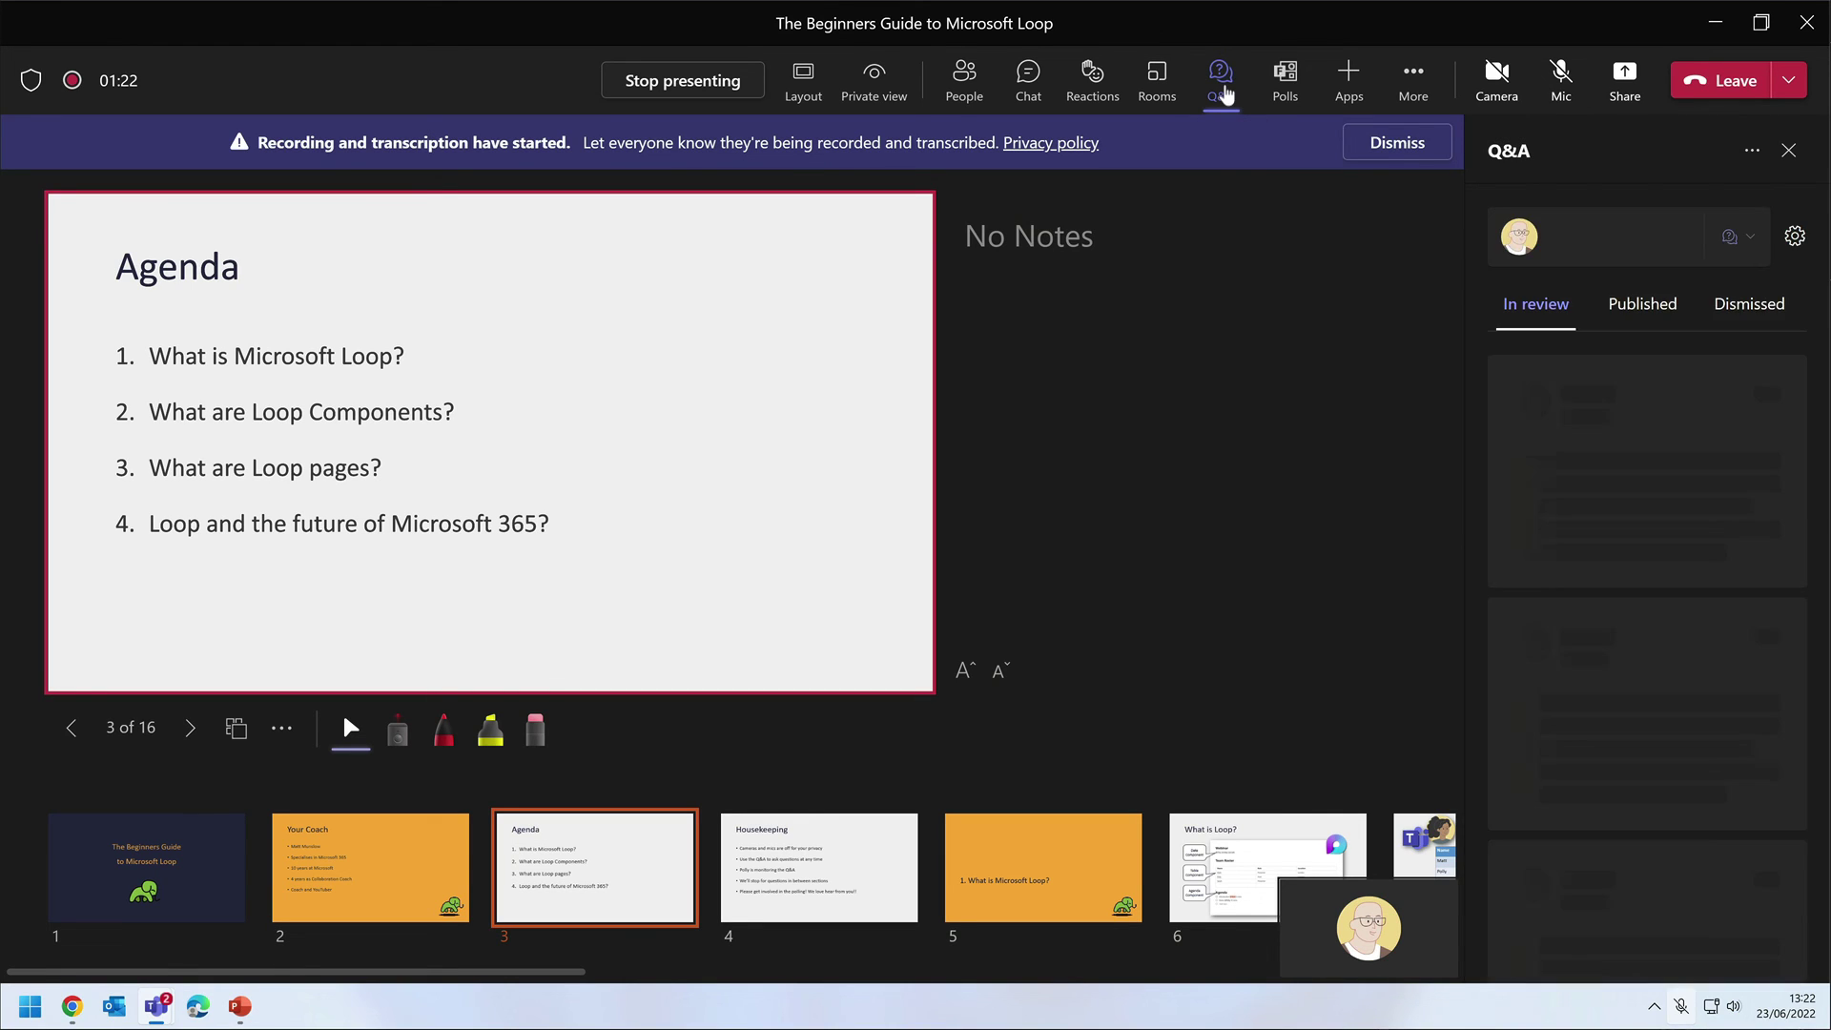
pyautogui.click(1278, 84)
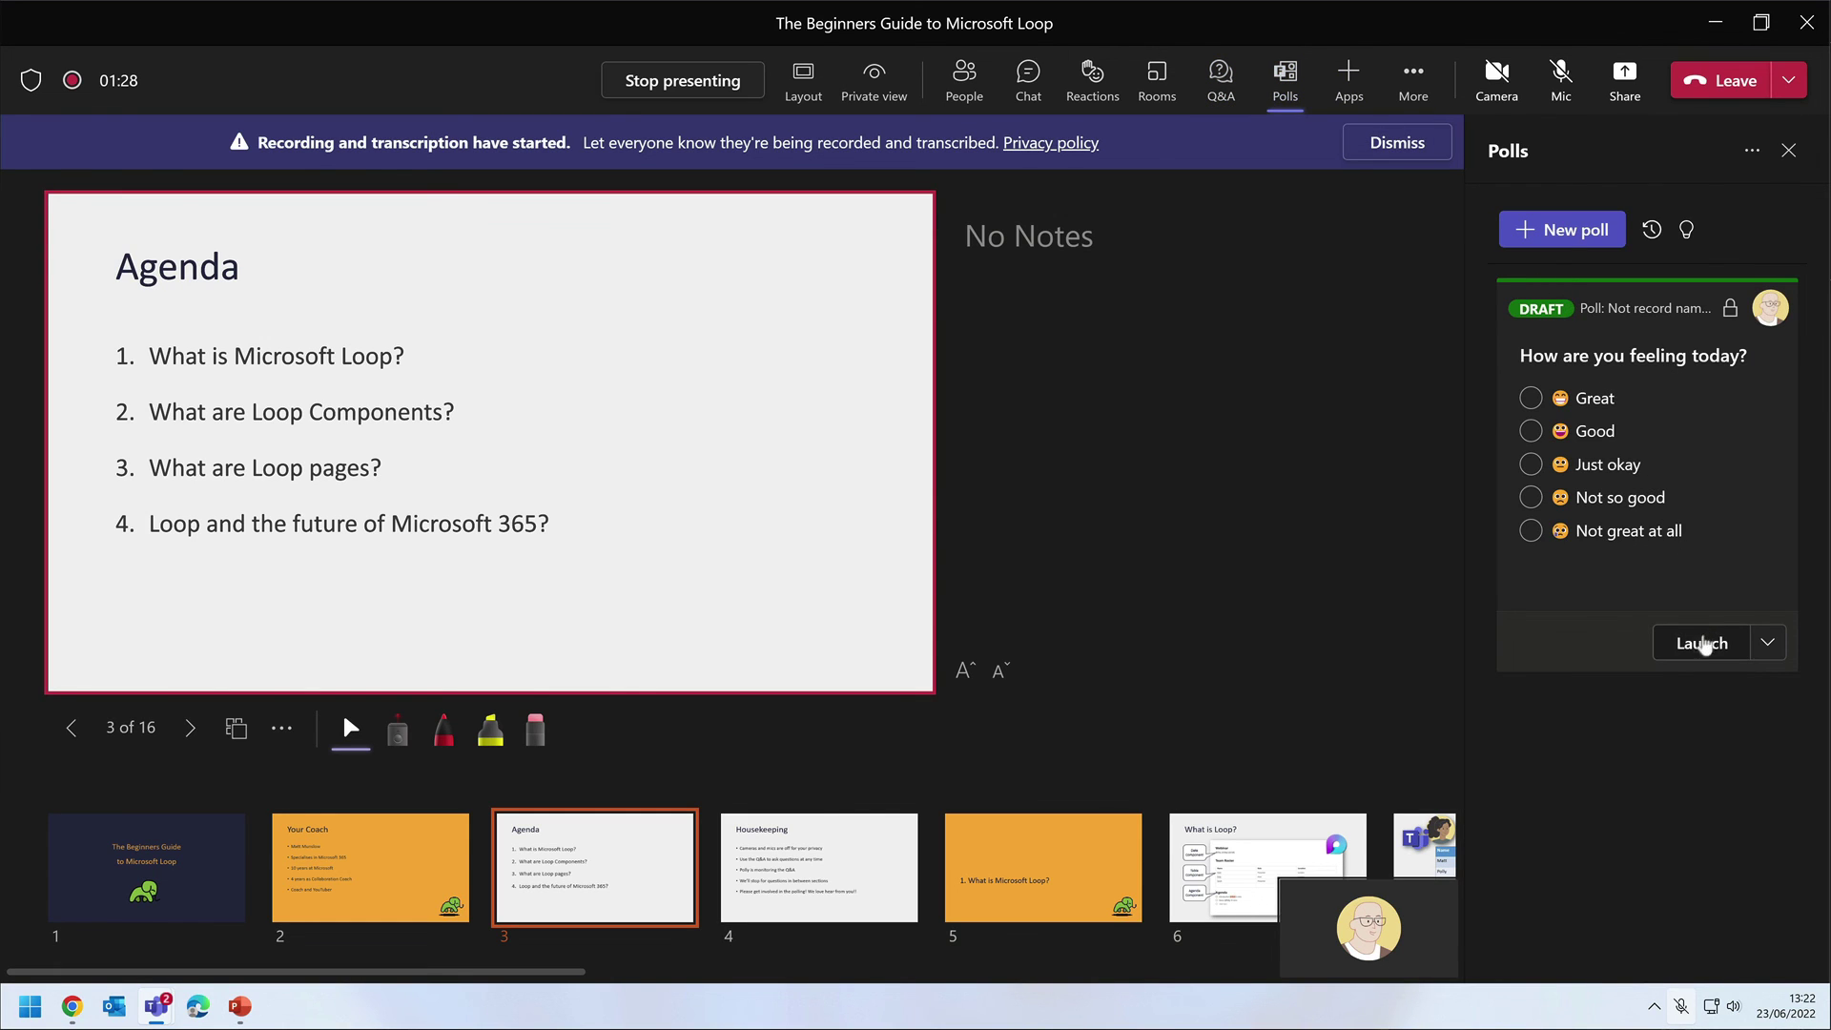
pyautogui.click(1701, 645)
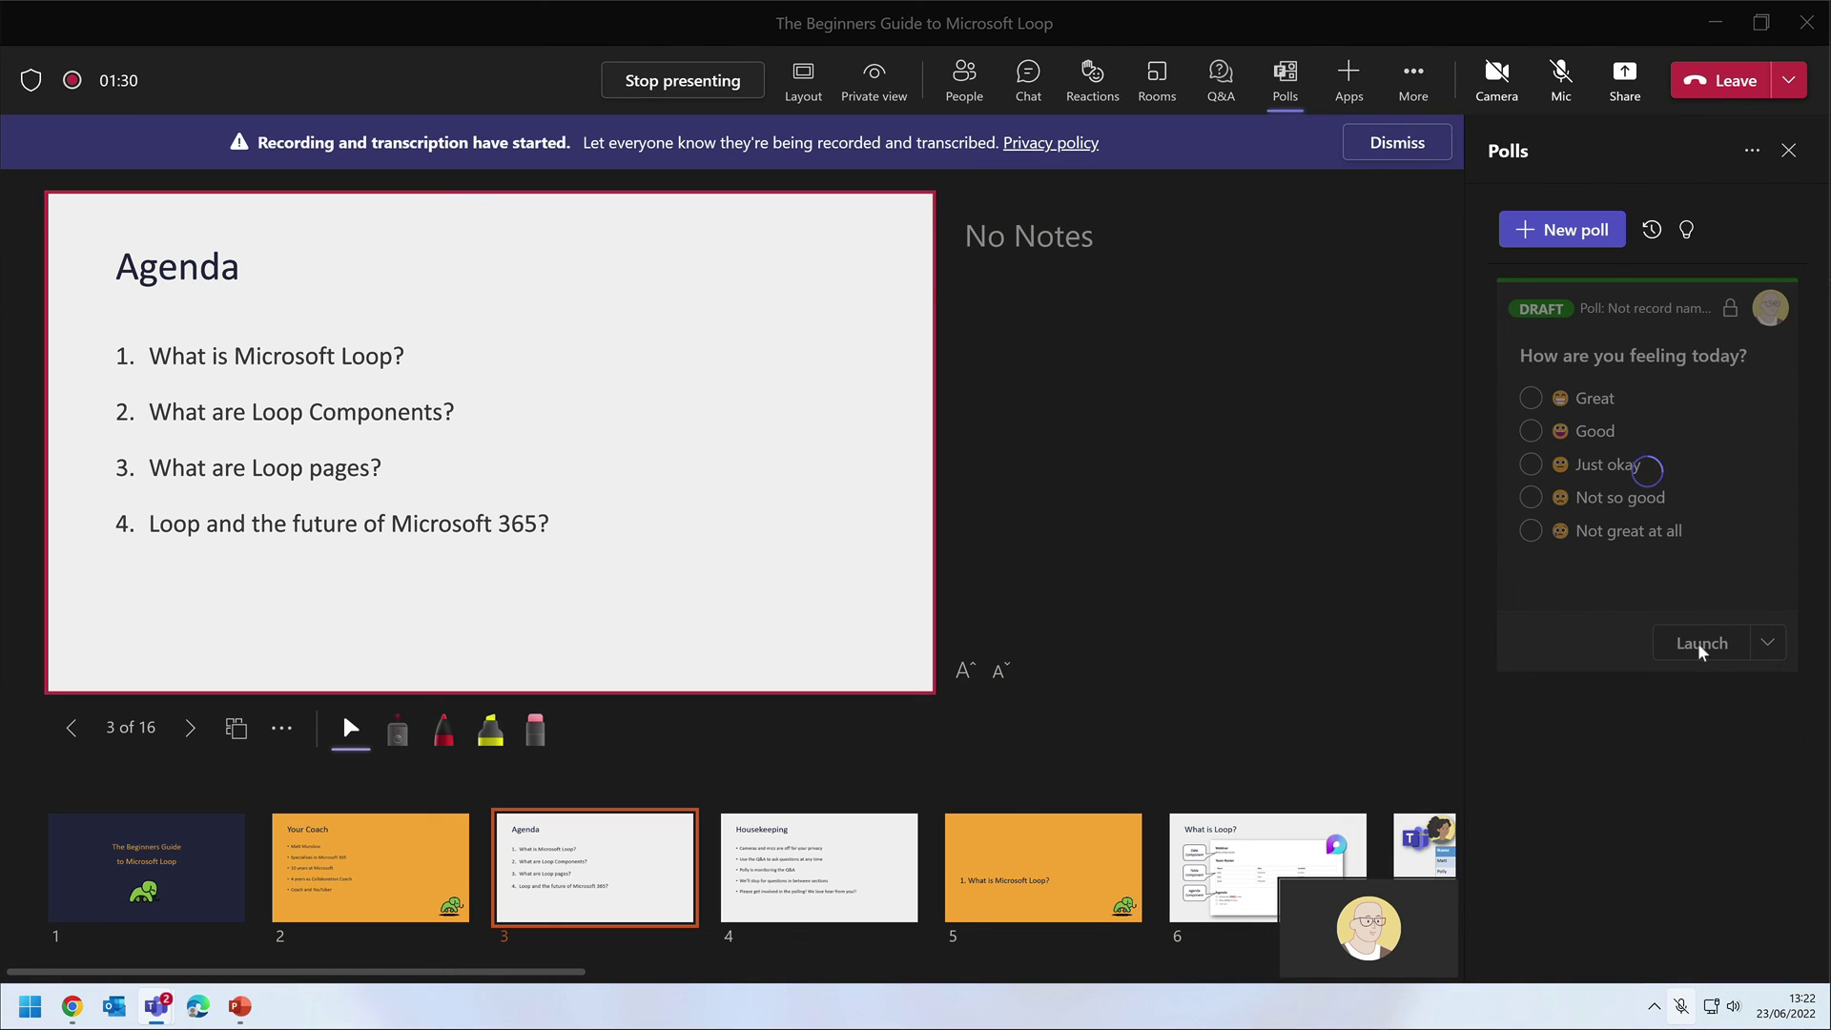